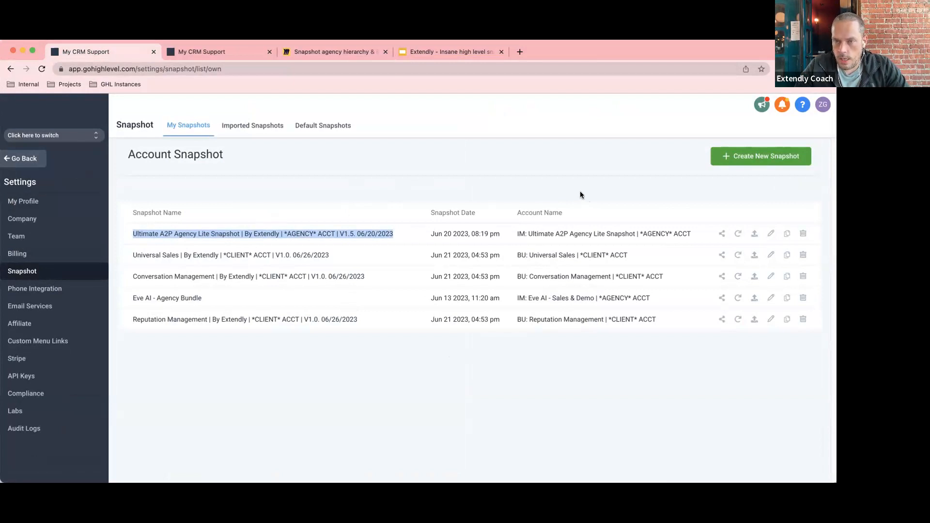
Generate a permanent share link for the A2P Agency Lite snapshot, copy the URL, and close the dialog.
click(722, 234)
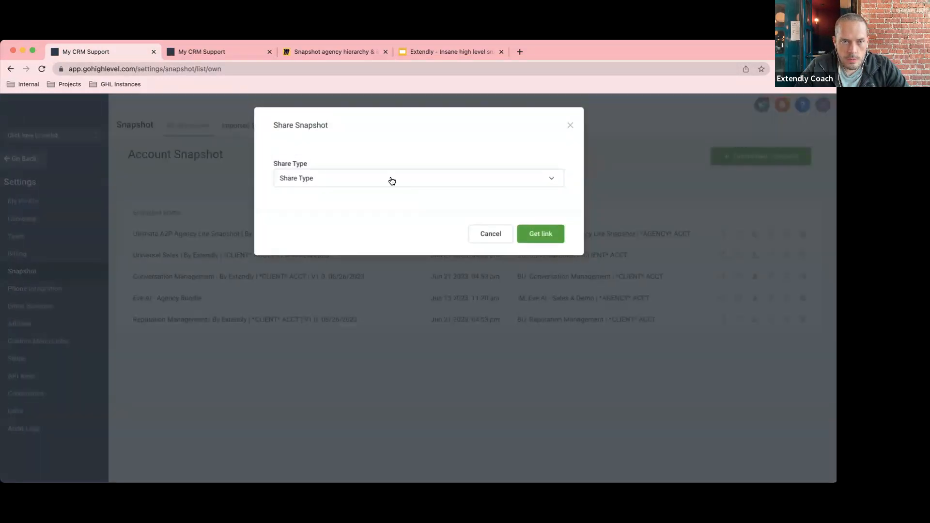
click(392, 181)
click(334, 226)
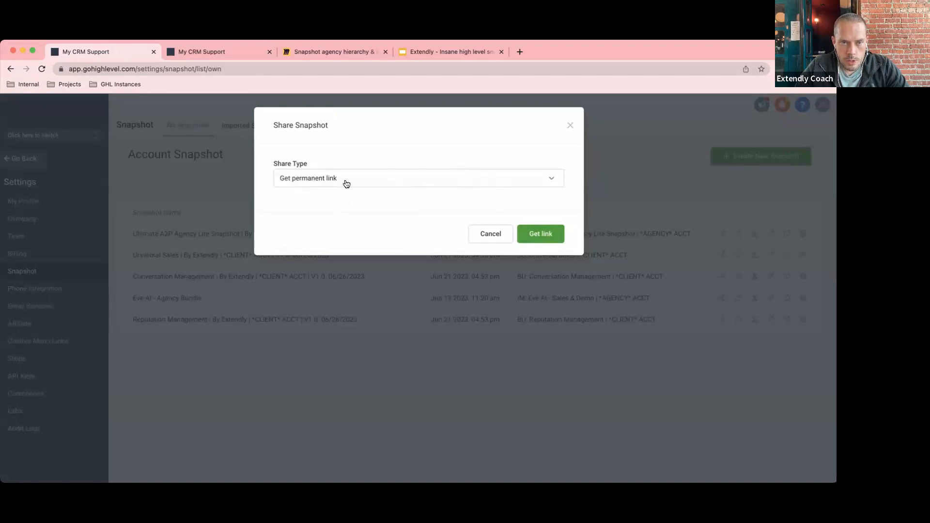
click(545, 235)
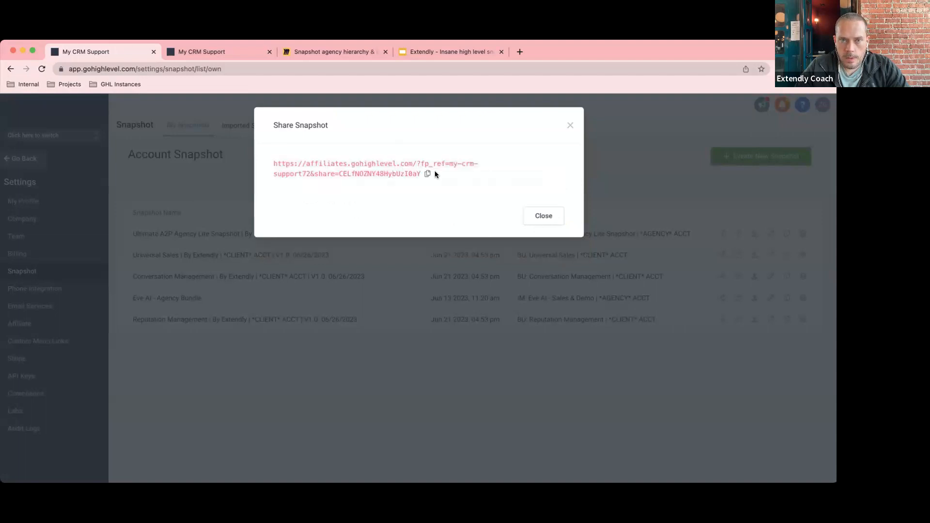
click(426, 173)
click(539, 219)
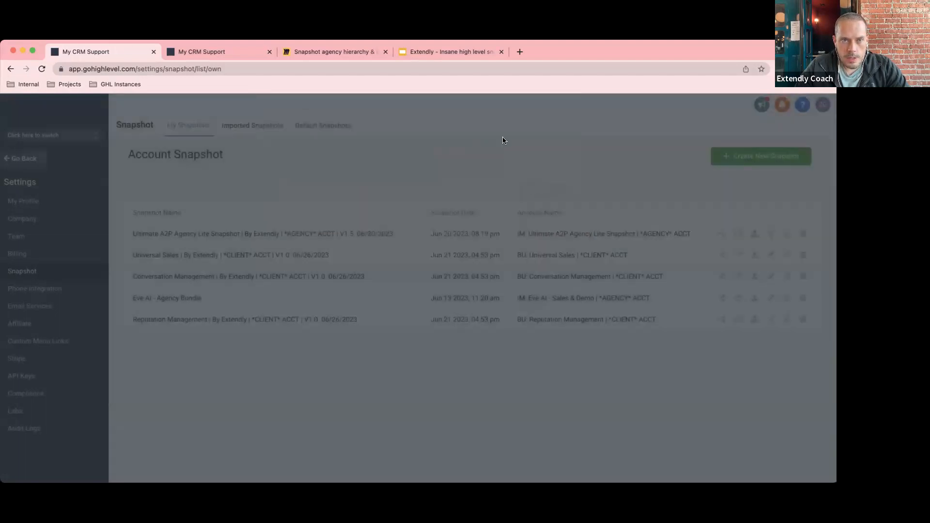
Paste the copied snapshot share link into a new Chrome tab and load it.
click(519, 52)
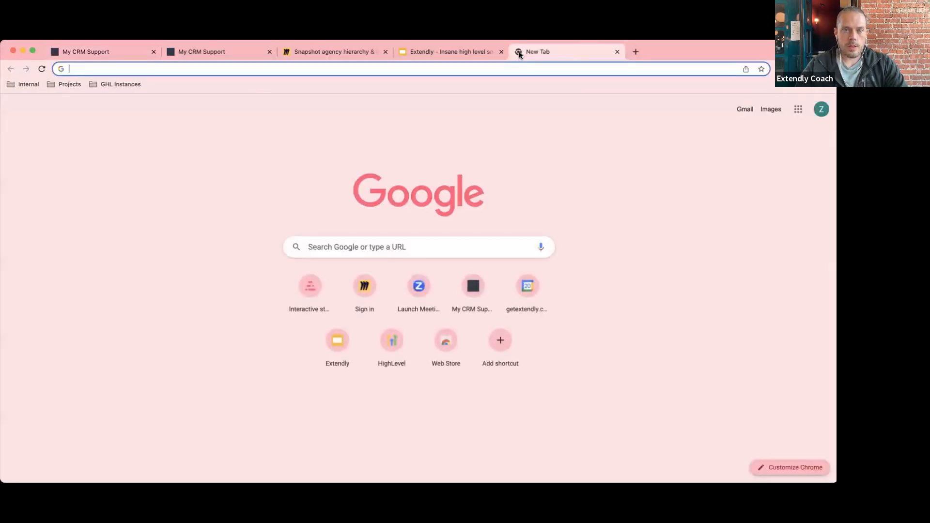
click(409, 69)
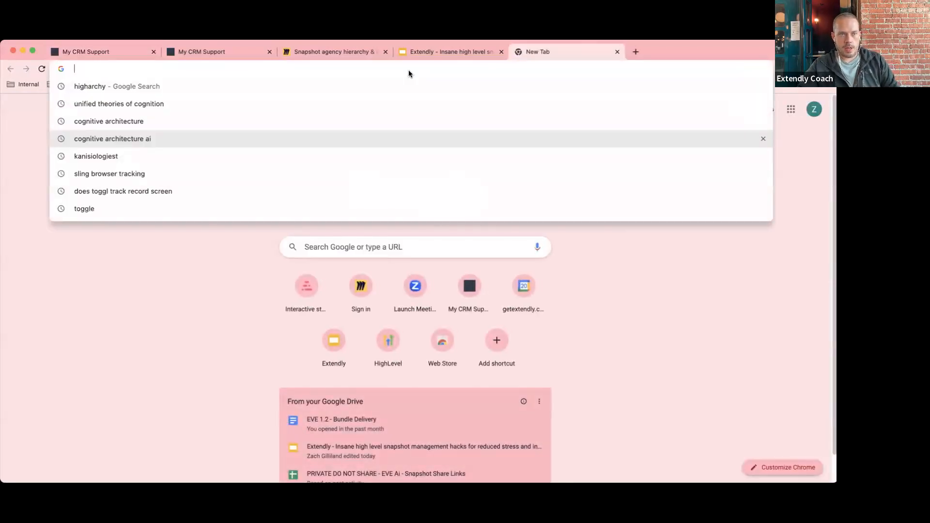
key(super+v)
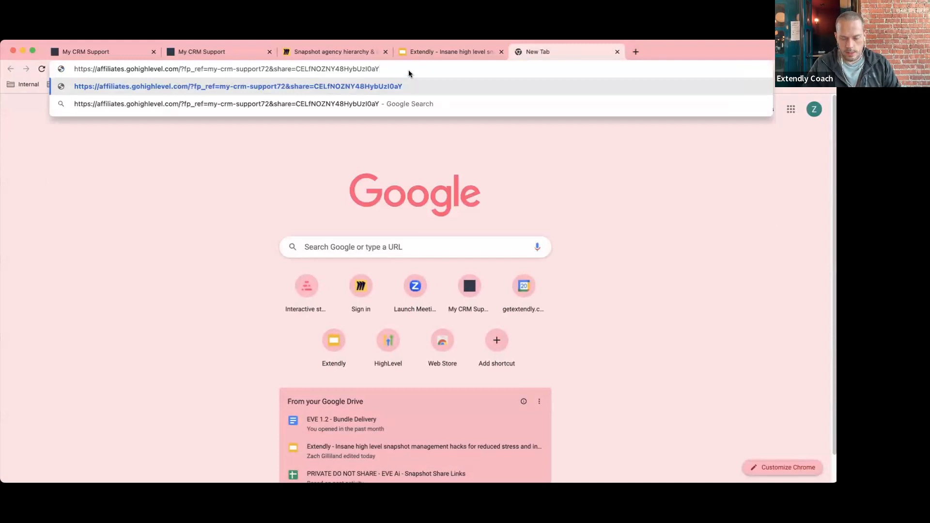
key(Return)
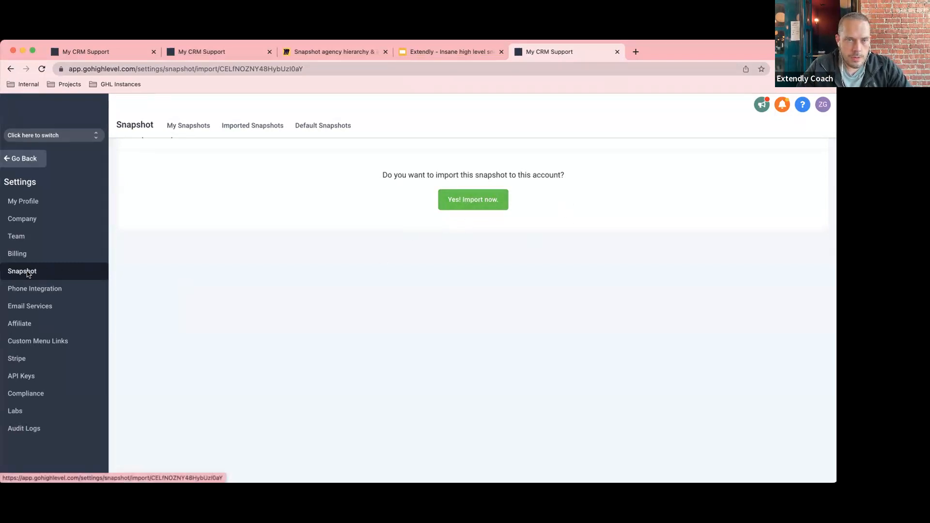
Leave the import prompt and open the agency's Settings > Snapshot page.
click(24, 167)
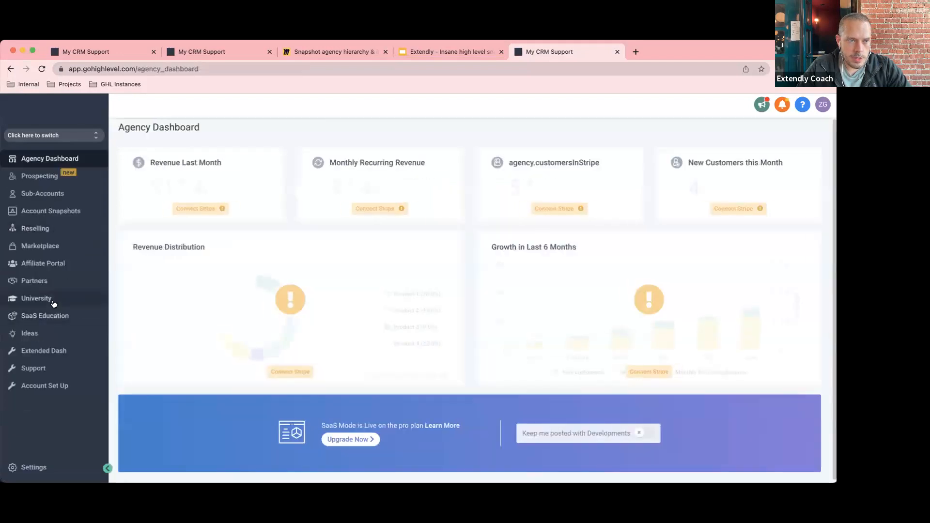
click(38, 451)
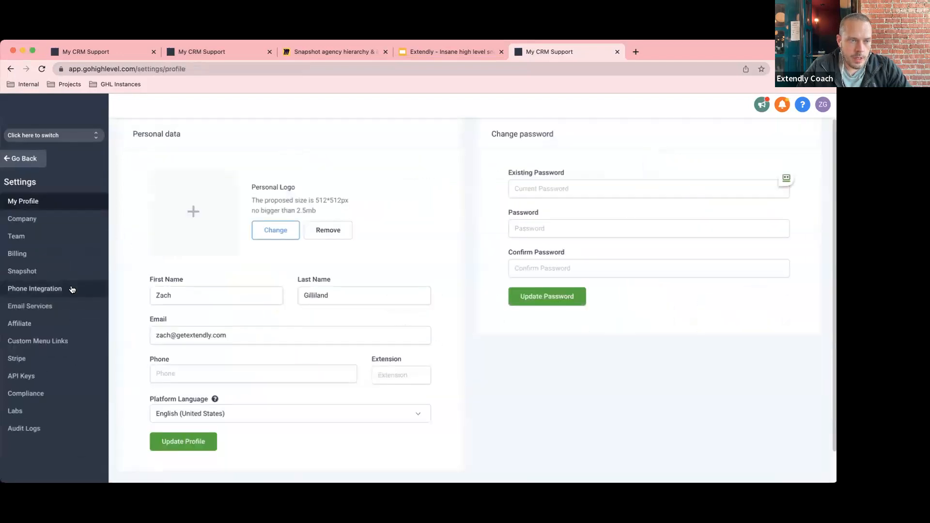
click(30, 162)
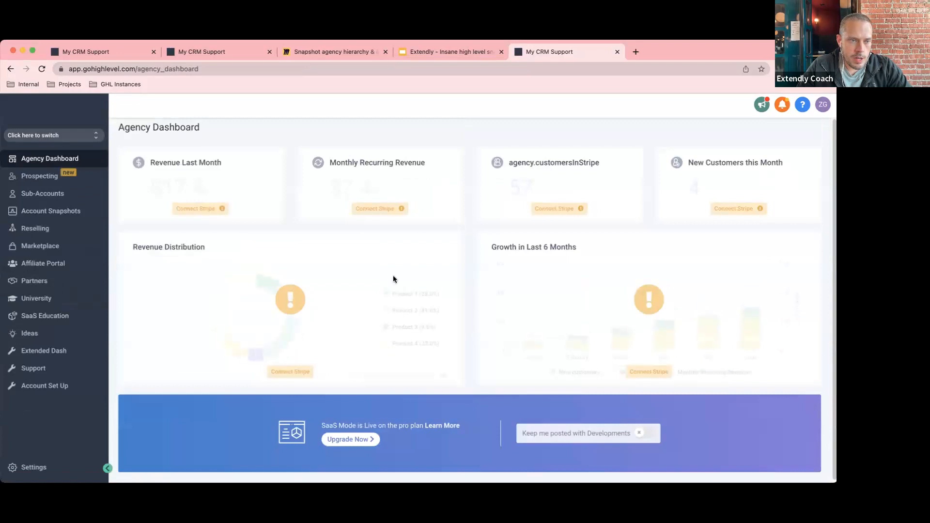
click(35, 467)
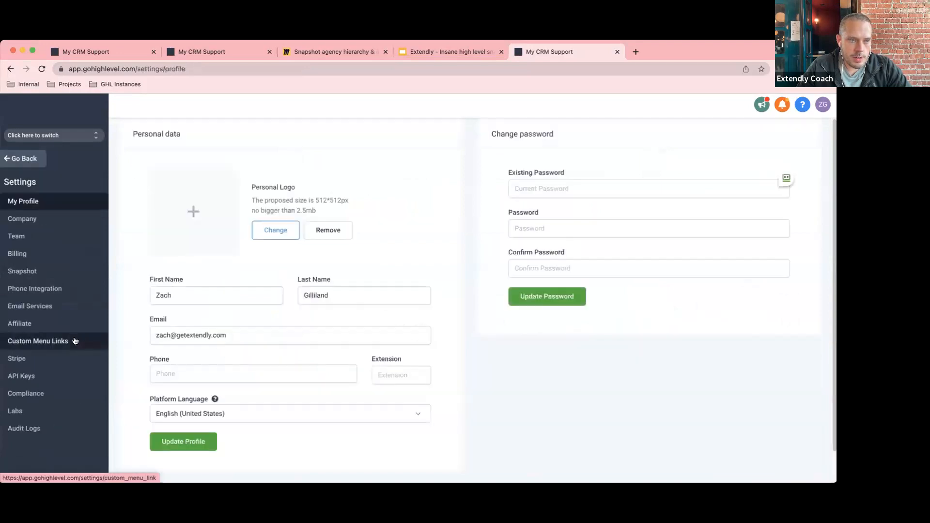
click(48, 272)
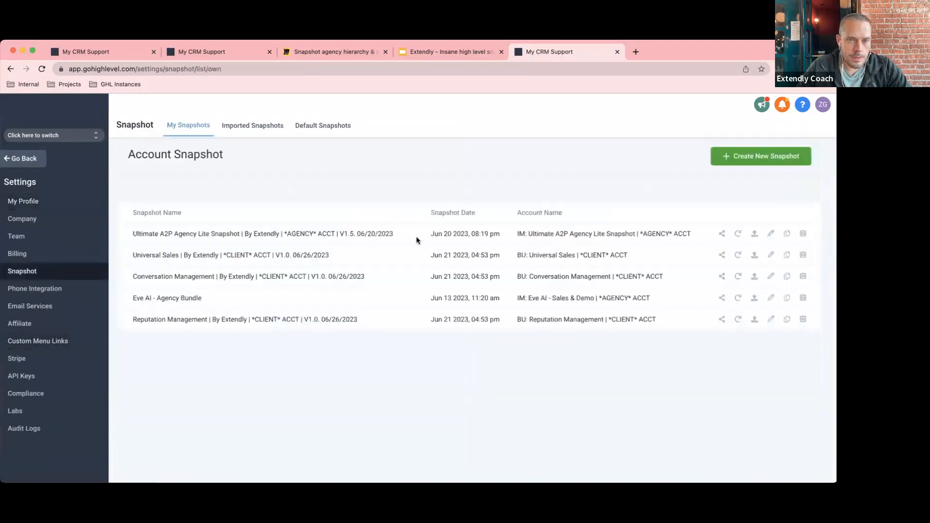
Check the Imported Snapshots list, then return to My Snapshots.
drag(394, 233, 132, 234)
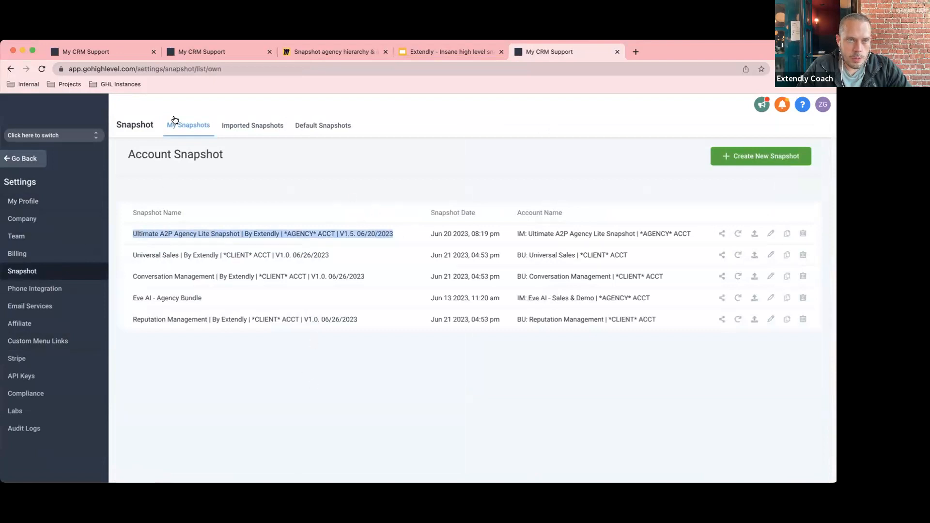
click(252, 126)
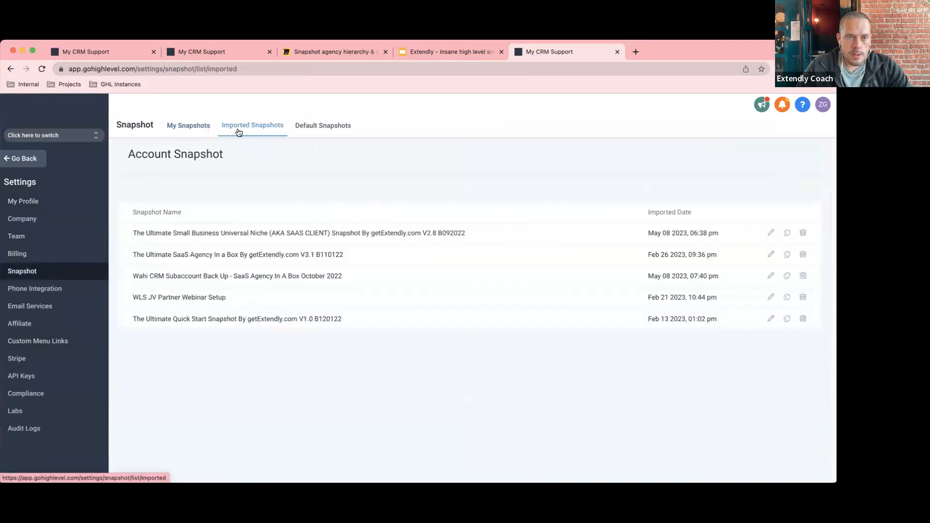
click(196, 121)
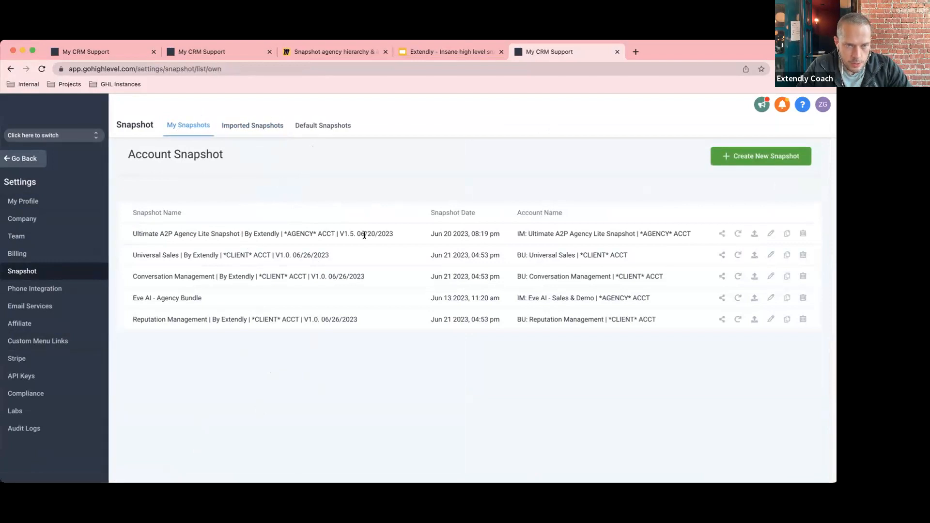
On the Miro hierarchy board, highlight the Import Snapshot step and the blank MASTER sub-account step.
click(356, 52)
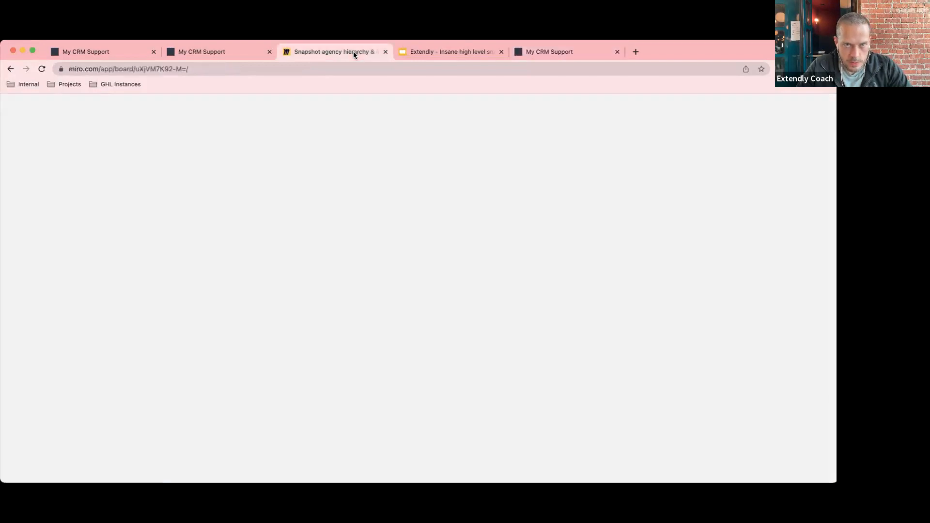
click(250, 300)
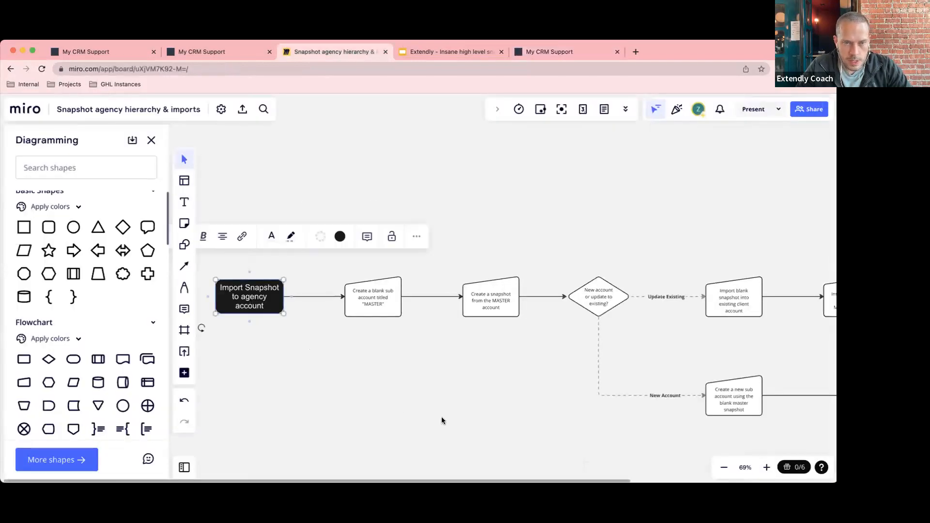
click(432, 396)
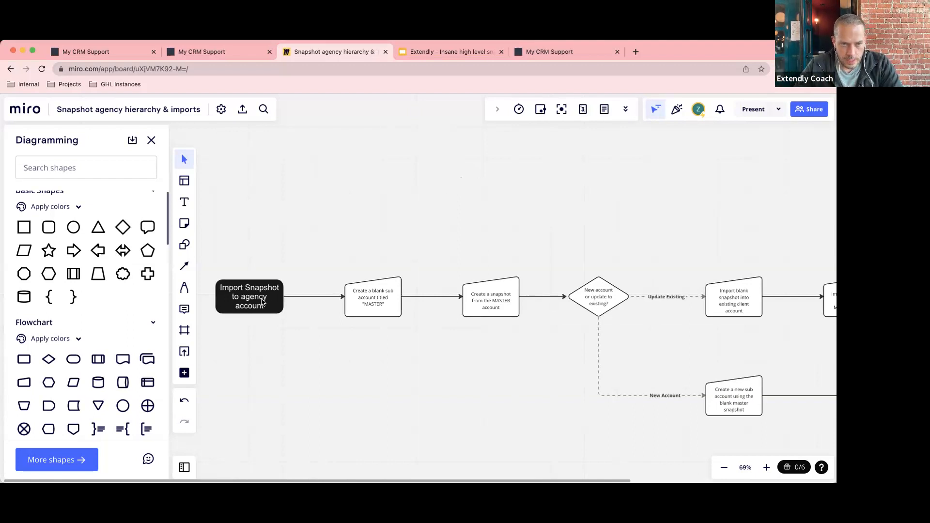
click(289, 296)
click(373, 299)
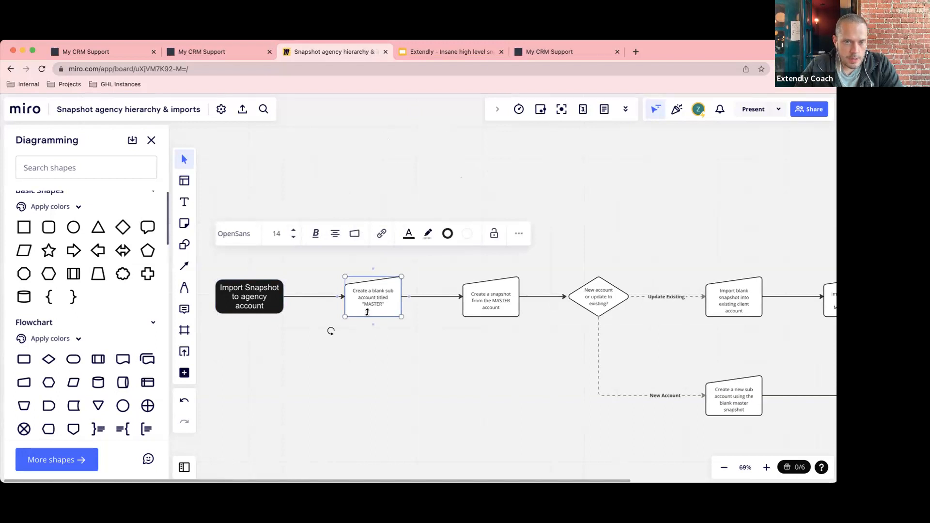
click(339, 160)
From Sub-Accounts, add a new sub-account using the Blank Snapshot template.
click(117, 55)
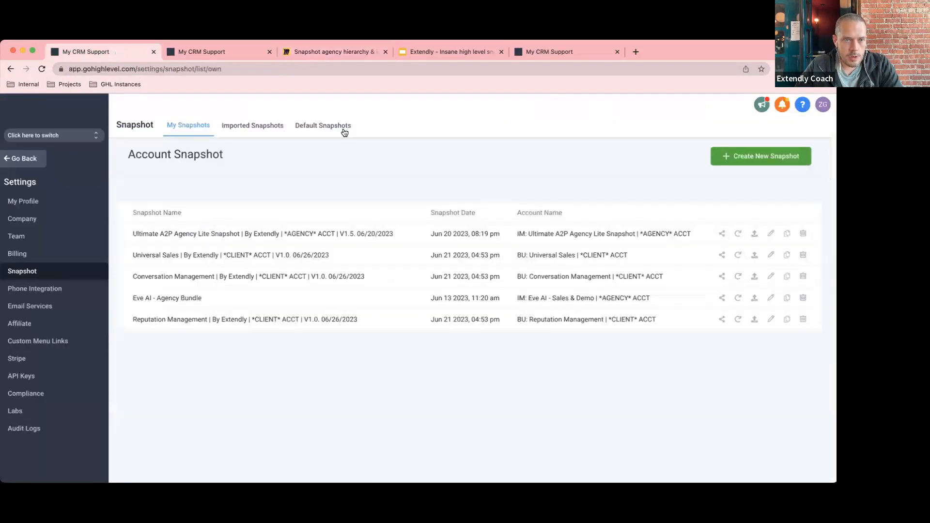
click(23, 158)
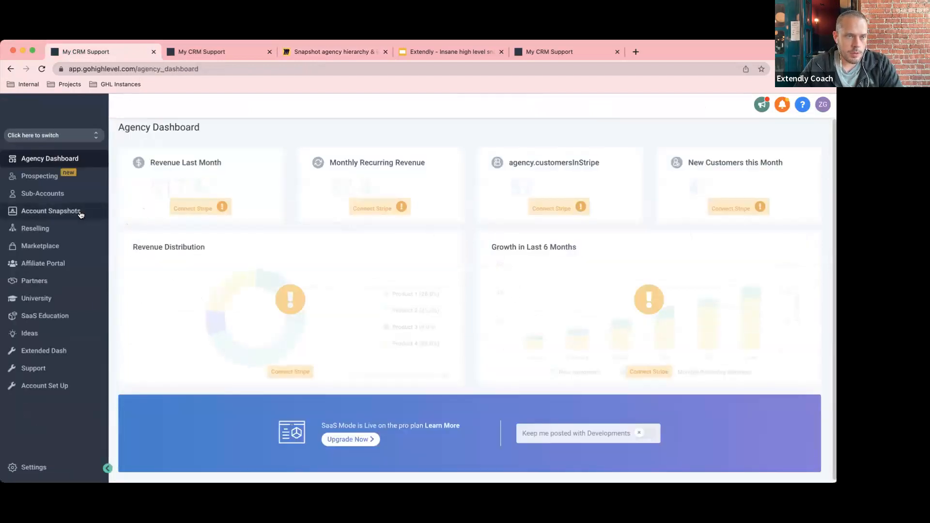
click(73, 194)
click(775, 133)
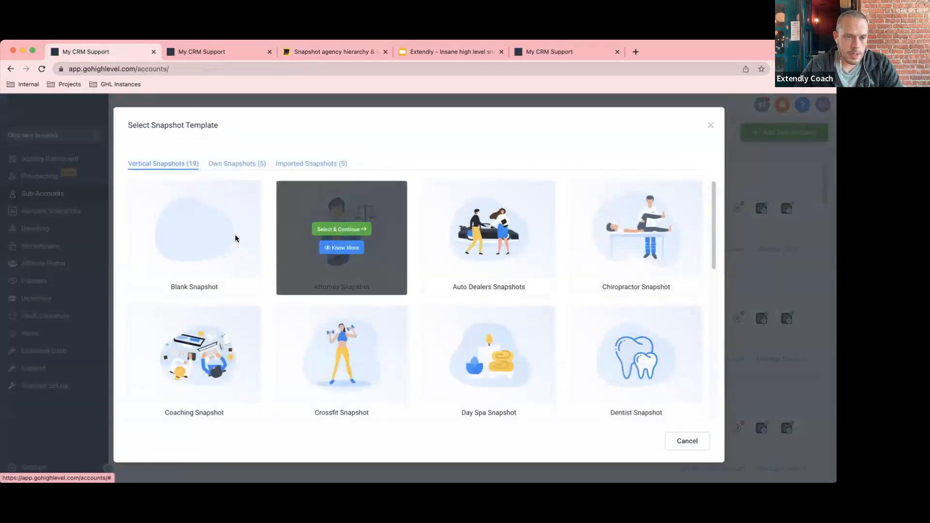
mouse_move(196, 242)
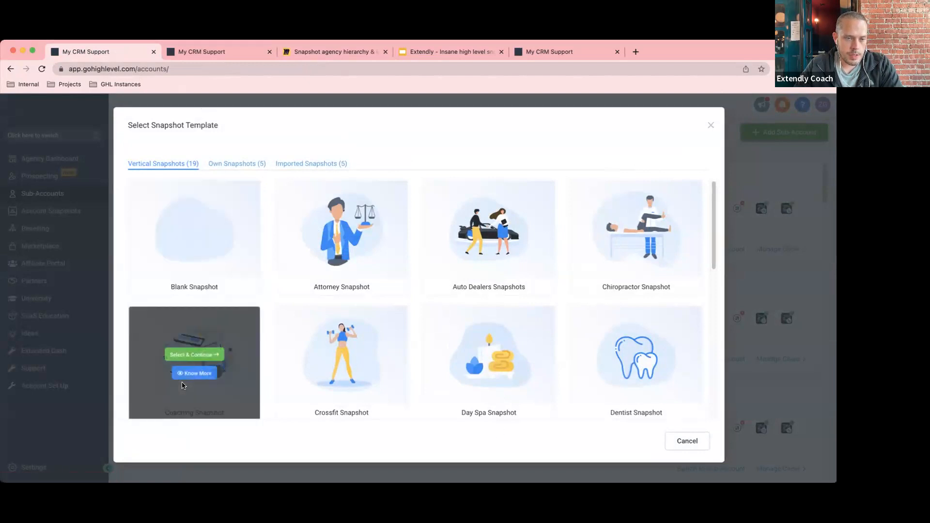
mouse_move(516, 333)
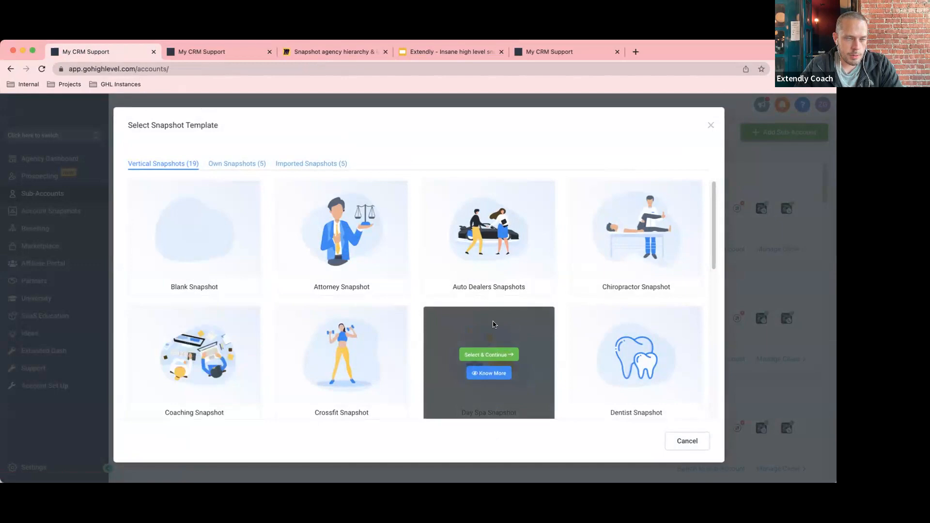
click(197, 239)
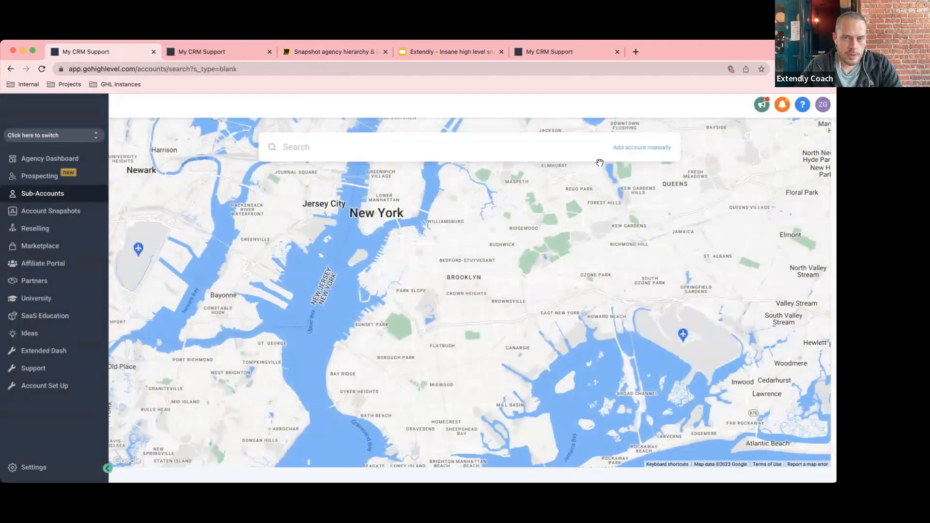
Switch to manual entry and fill in the owner's first name, last name and e-mail.
click(631, 151)
click(281, 209)
key(Tab)
key(Tab)
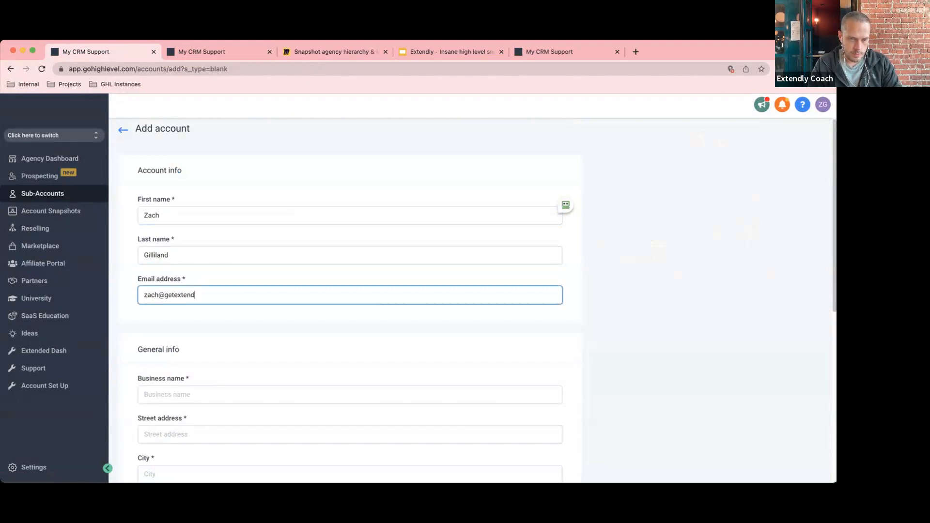
key(Tab)
Set the business name to '**MASTER** (Extendly Training)'.
scroll(377, 244, down, 1)
scroll(376, 245, down, 4)
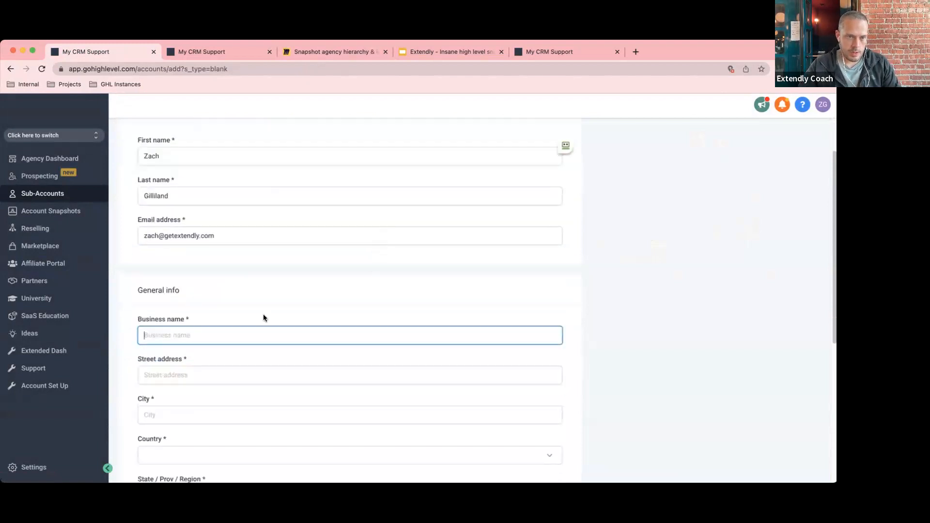
drag(190, 203, 127, 205)
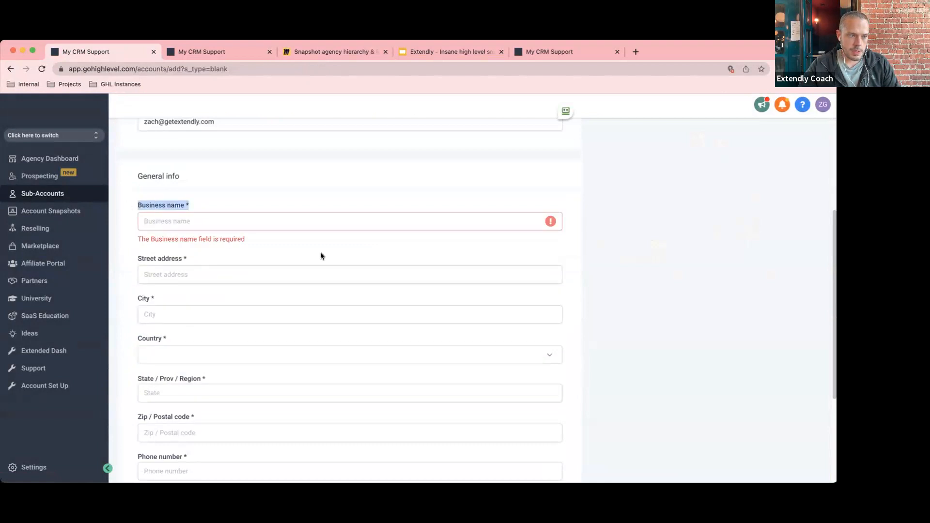
click(174, 223)
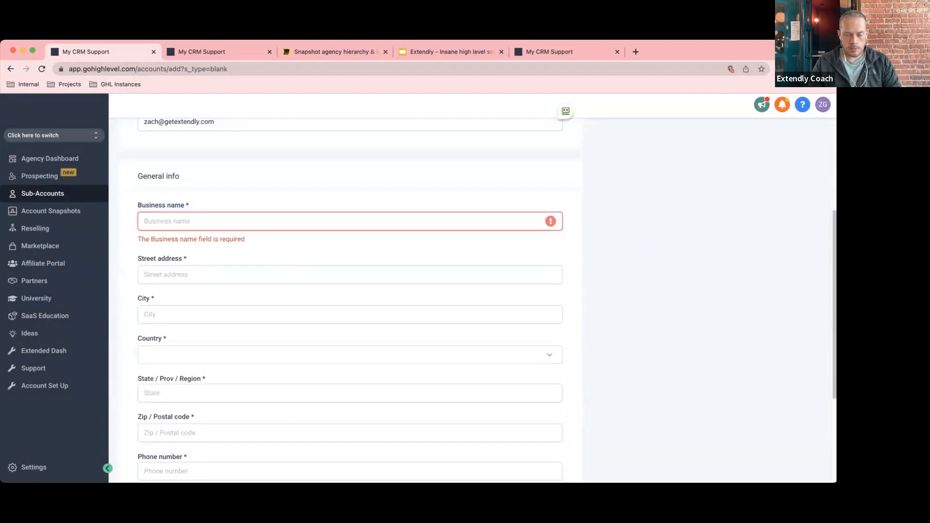
text(FB D)
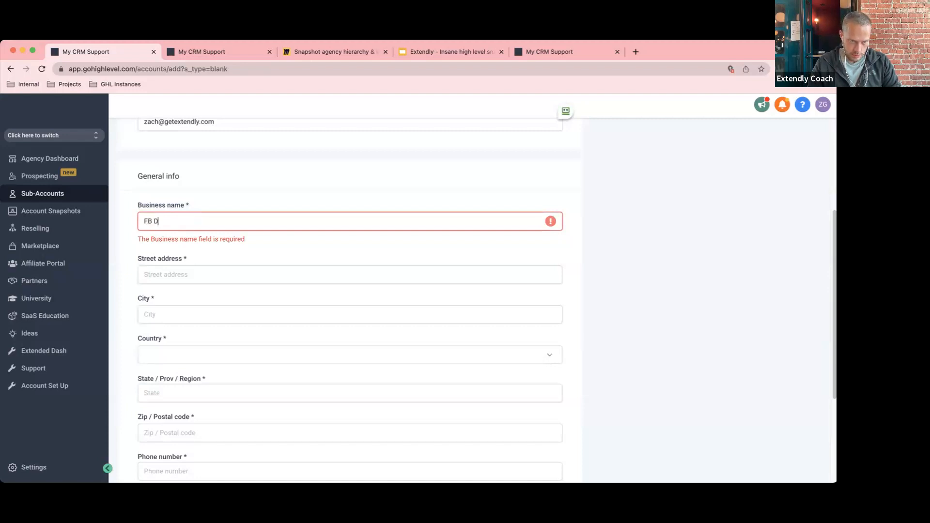
key(BackSpace)
key(BackSpace)
text(()
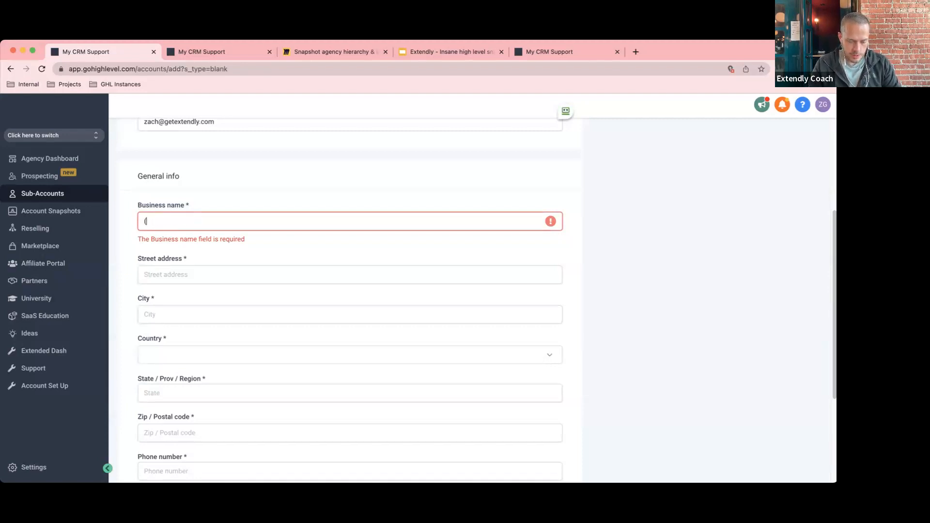
text(FB)
key(BackSpace)
key(BackSpace)
key(BackSpace)
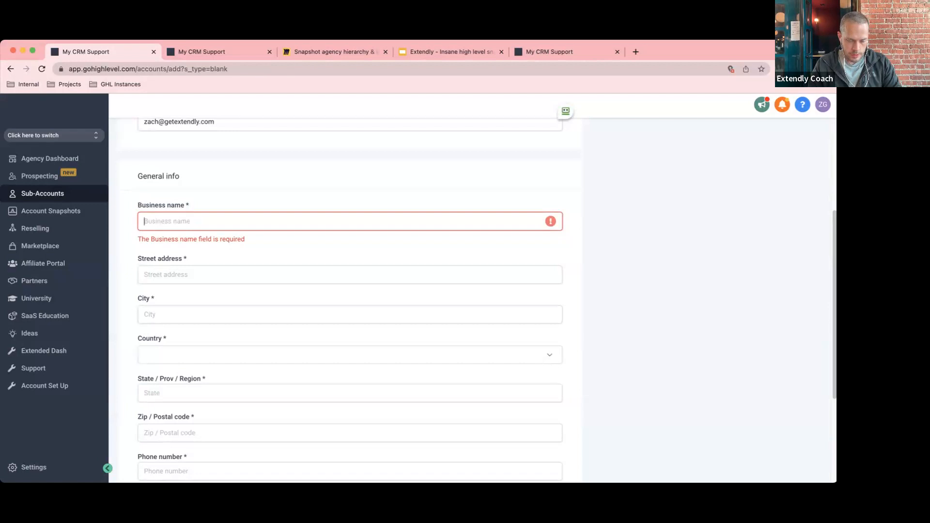
text(Extendly )
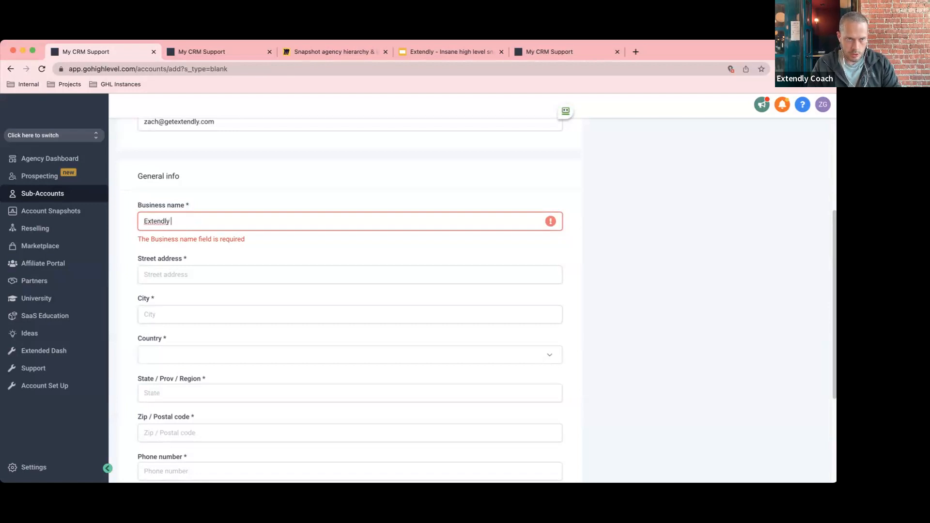
text(Training ()
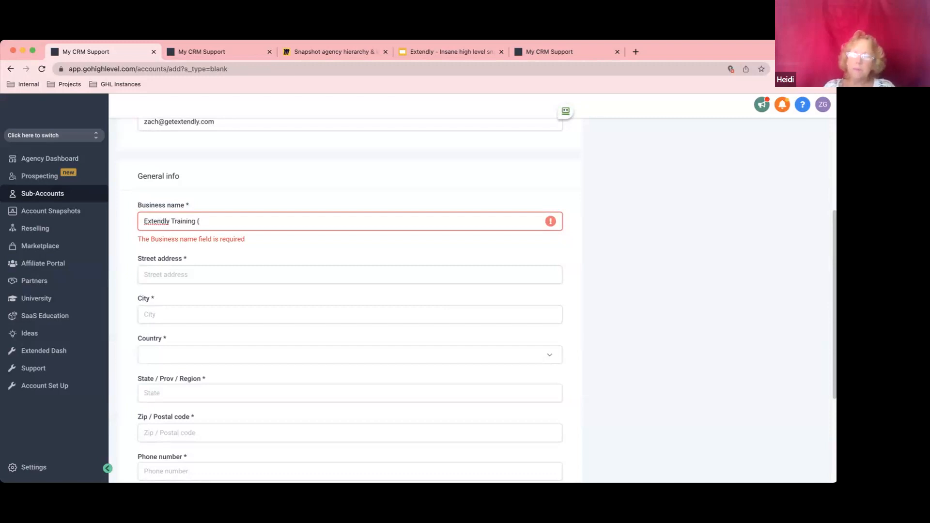
key(super+a)
text(MASTE)
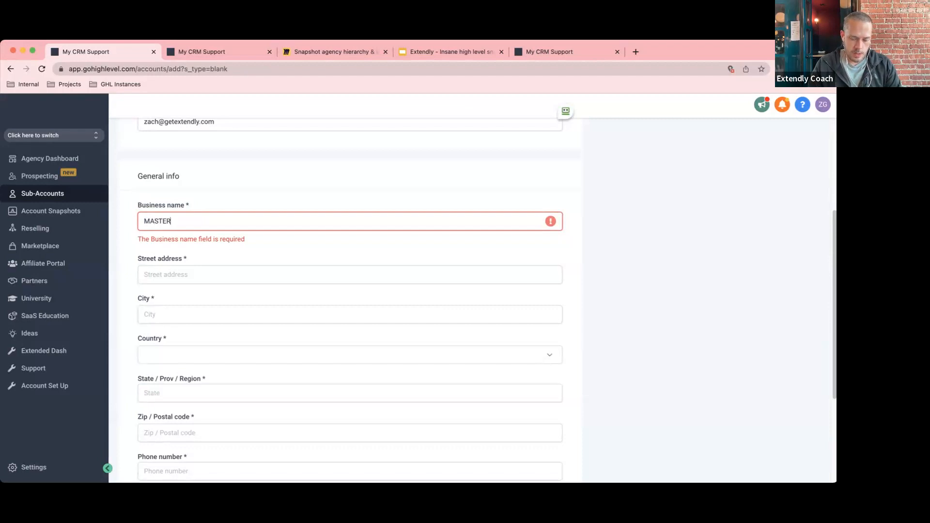
text(R**)
click(144, 221)
text(**)
click(197, 221)
text(()
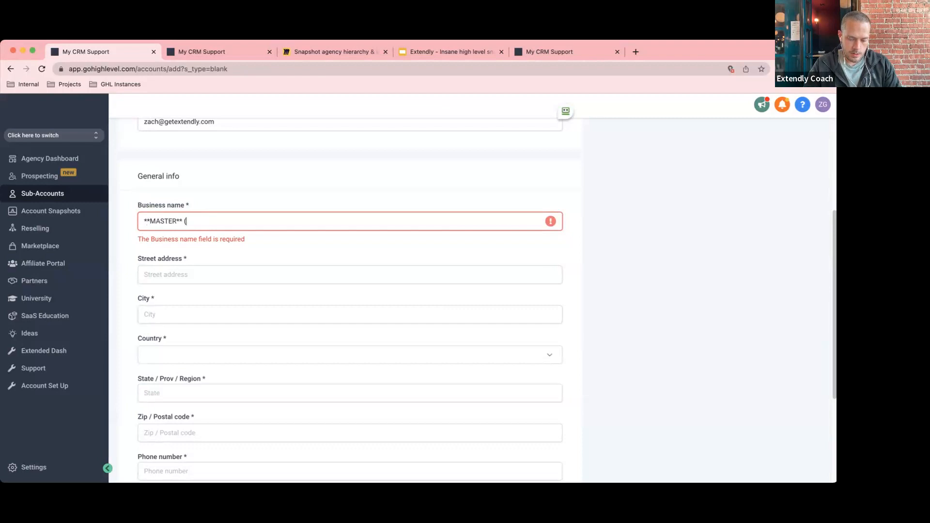
text(Extendly)
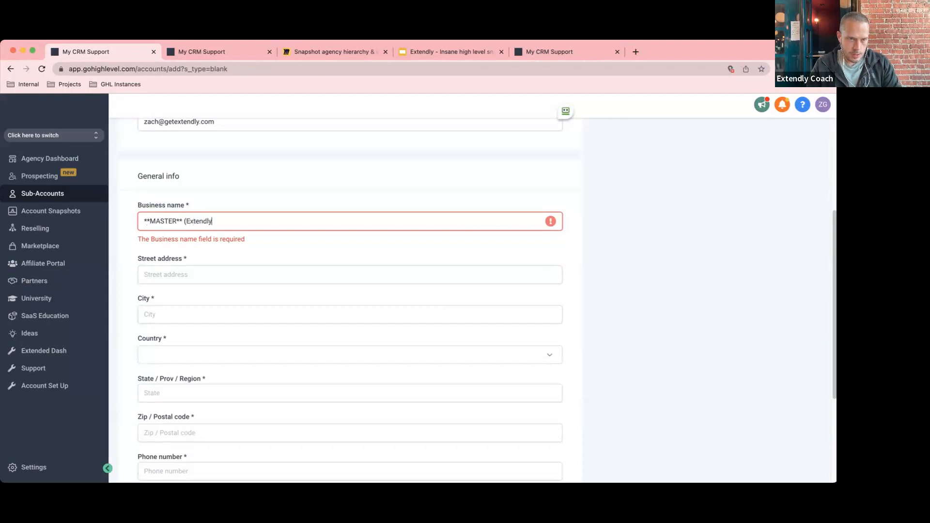
text( Training)
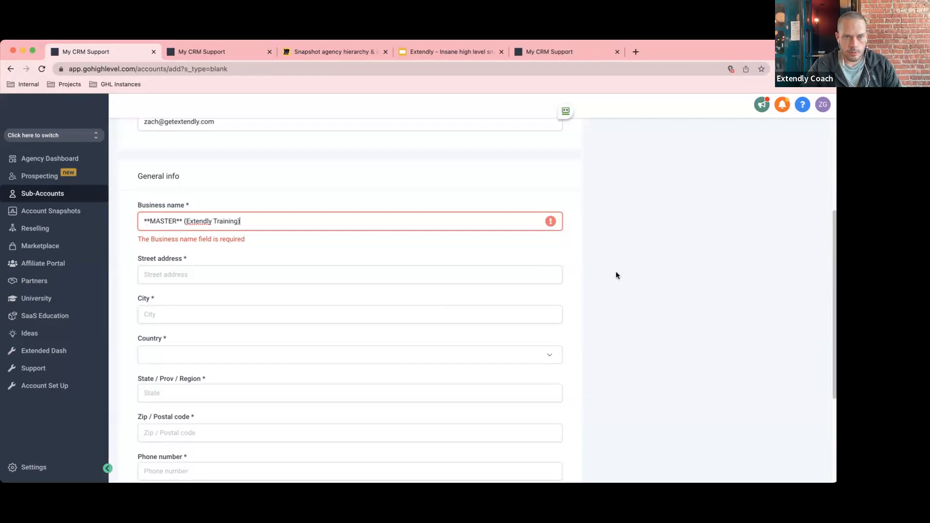
Enter the business street address and city, with country United States and state Missouri.
click(313, 260)
text(1 Extendly Way)
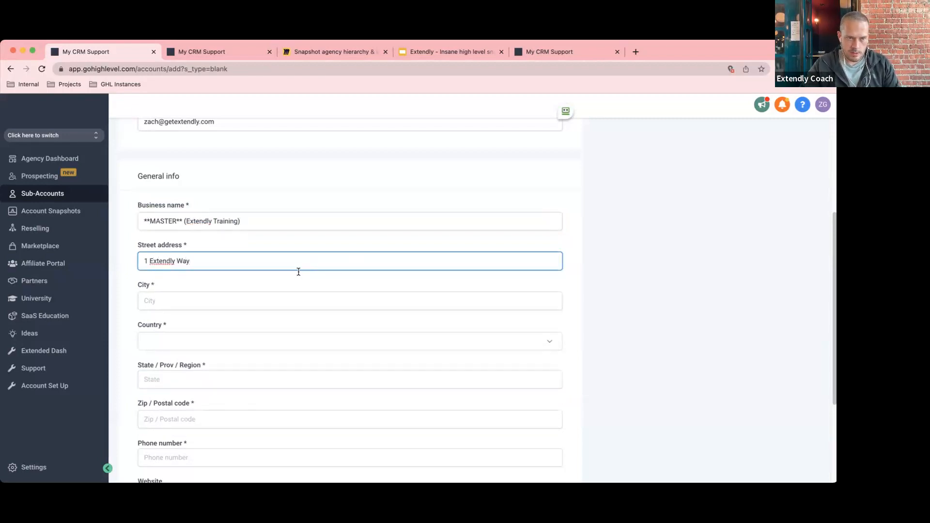
click(299, 304)
text(Kasnas)
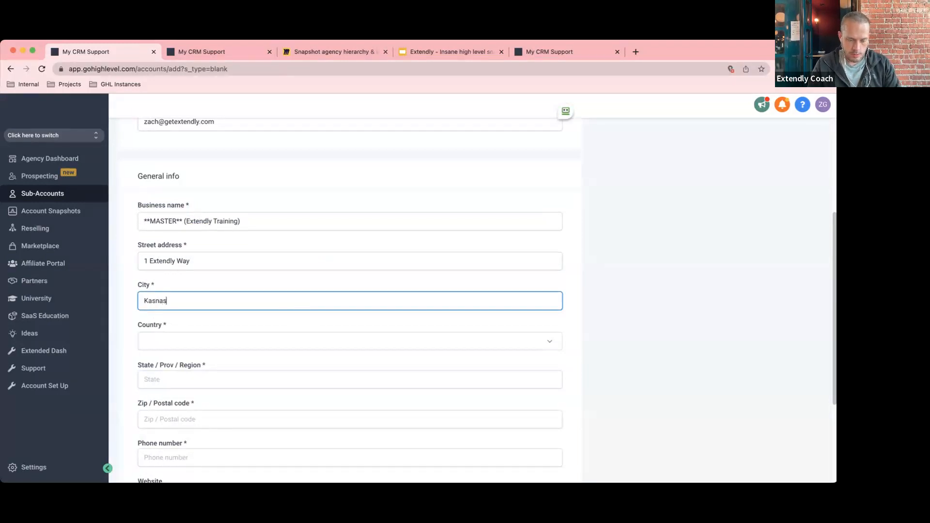
text( City)
double_click(155, 299)
text(Kansas)
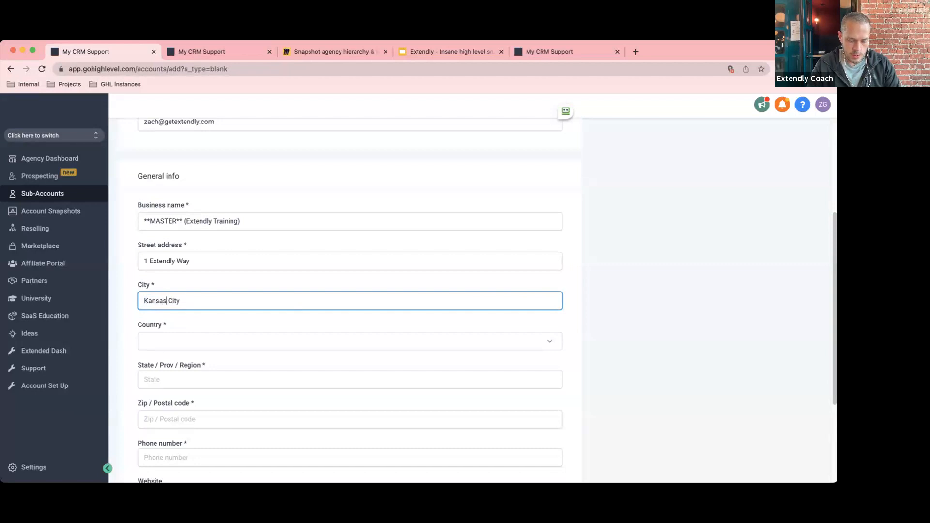
click(217, 338)
key(u)
key(u)
key(u)
key(u)
scroll(215, 305, down, 2)
click(214, 307)
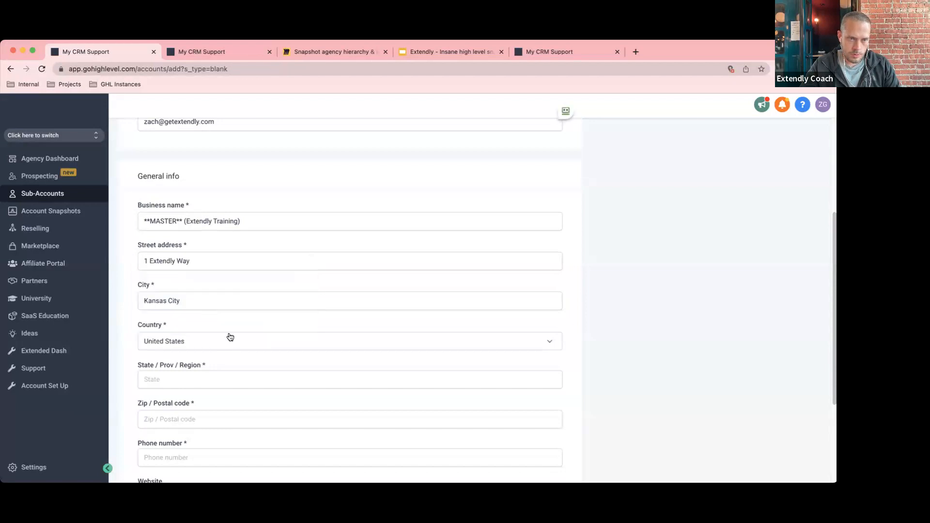
scroll(276, 376, down, 3)
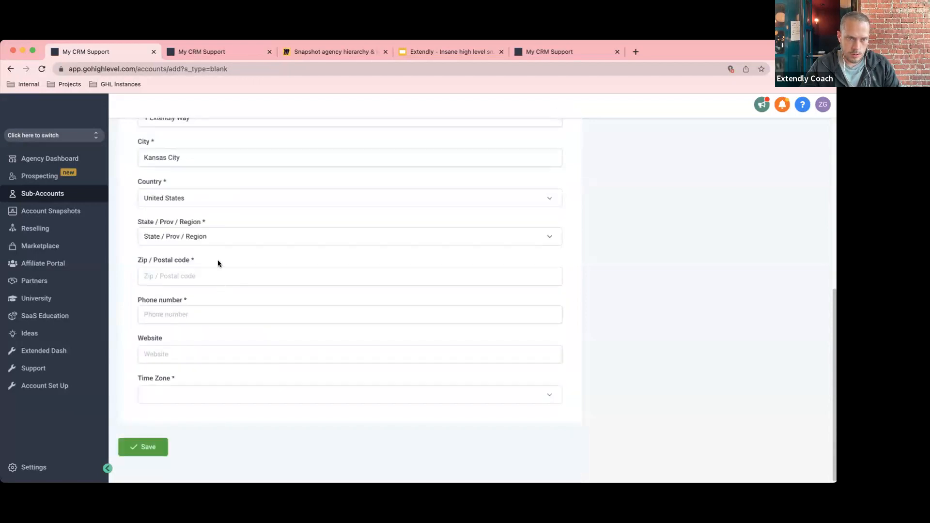
click(205, 240)
key(m)
key(m)
key(m)
key(m)
key(m)
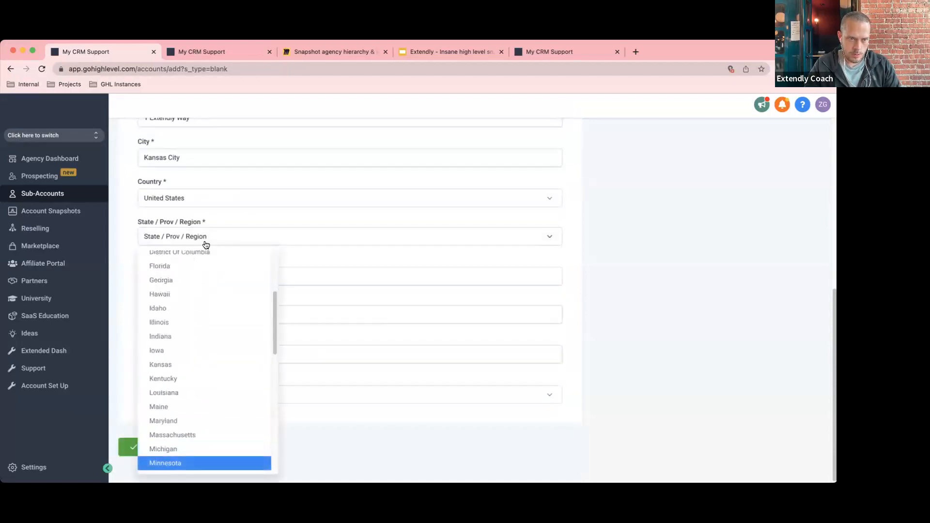
scroll(207, 396, down, 2)
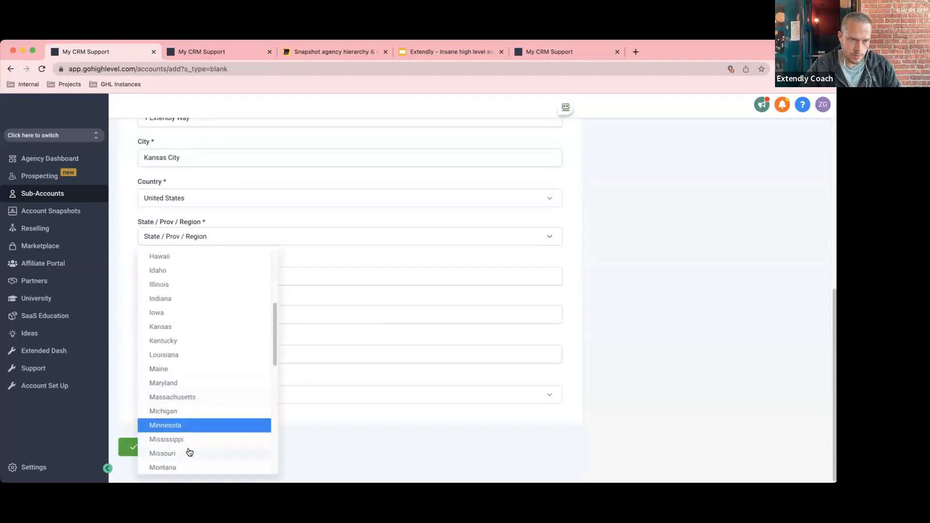
click(207, 451)
Add the zip code and phone number, choose America/Los_Angeles (PDT) time zone, and save.
click(165, 269)
text(64111)
click(191, 316)
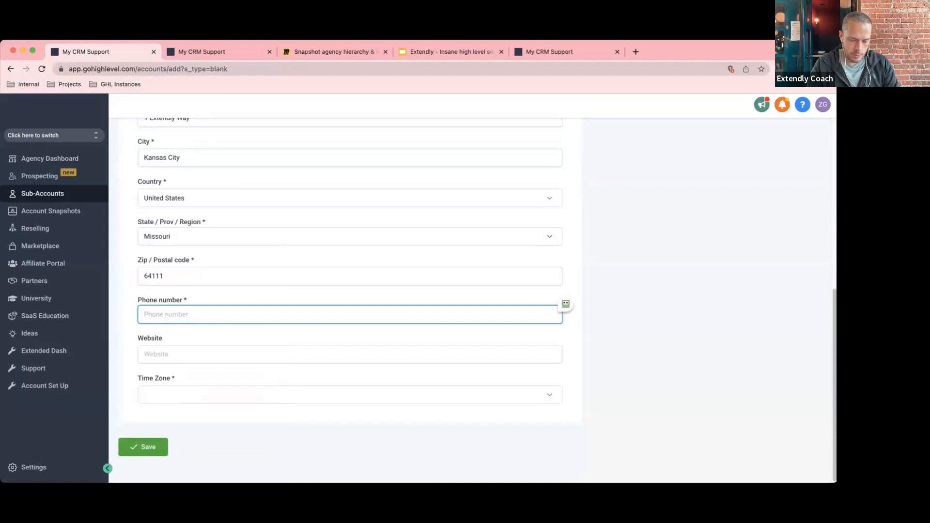
click(181, 393)
scroll(191, 358, down, 1)
scroll(192, 357, down, 3)
click(192, 358)
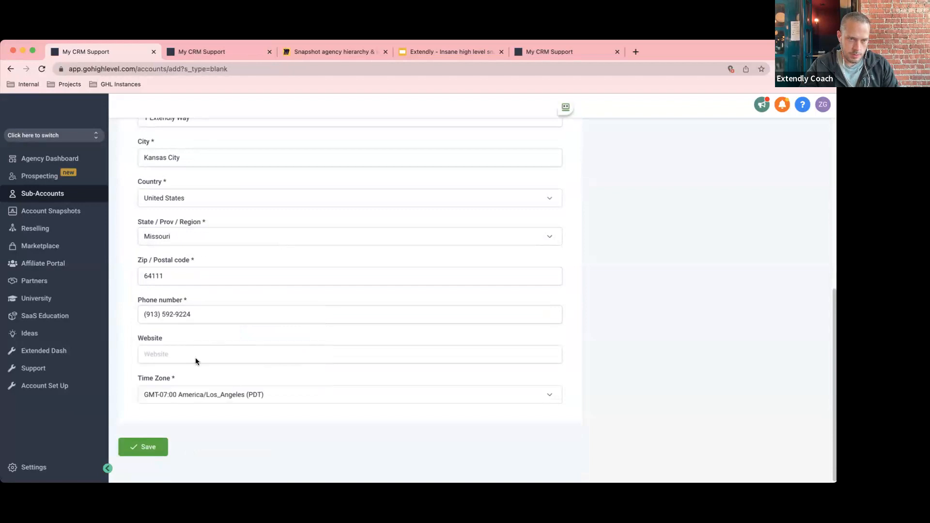
click(139, 454)
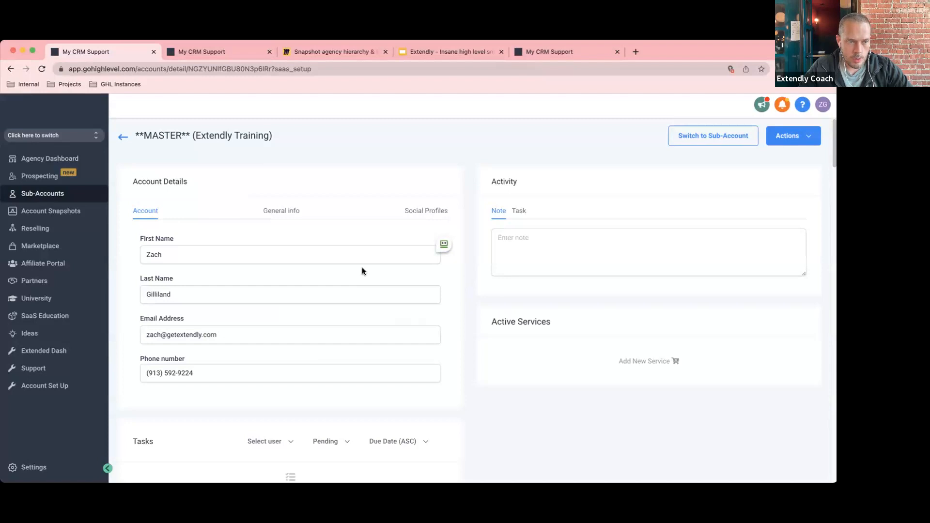
Open Settings > Snapshot to show the My Snapshots list and start a new snapshot.
click(34, 466)
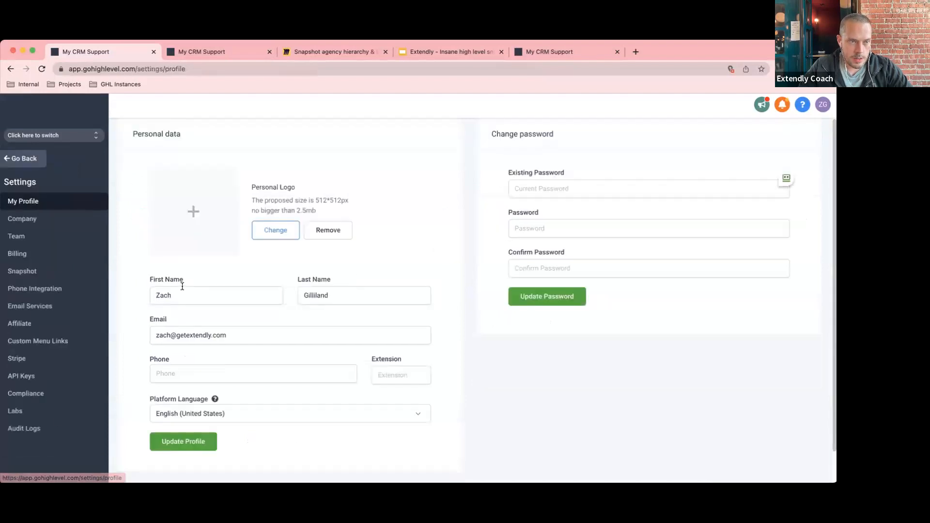
click(22, 271)
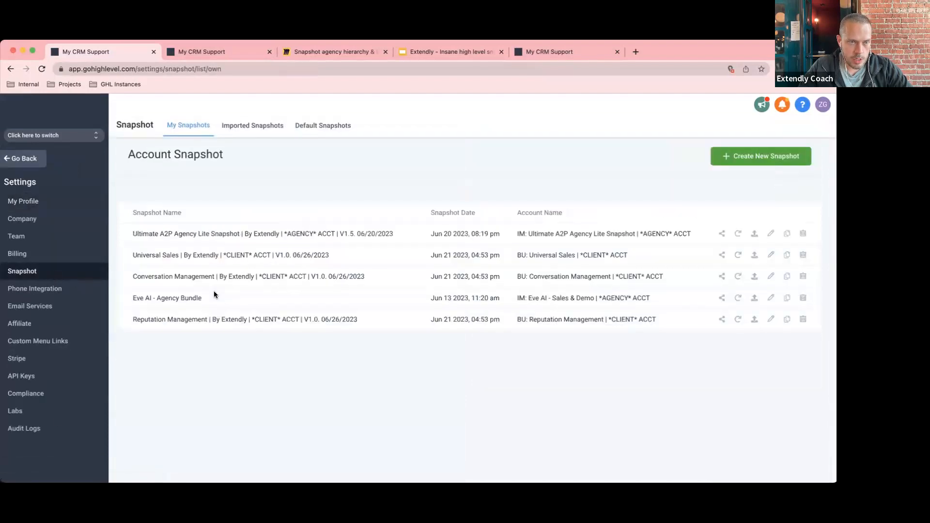
click(762, 165)
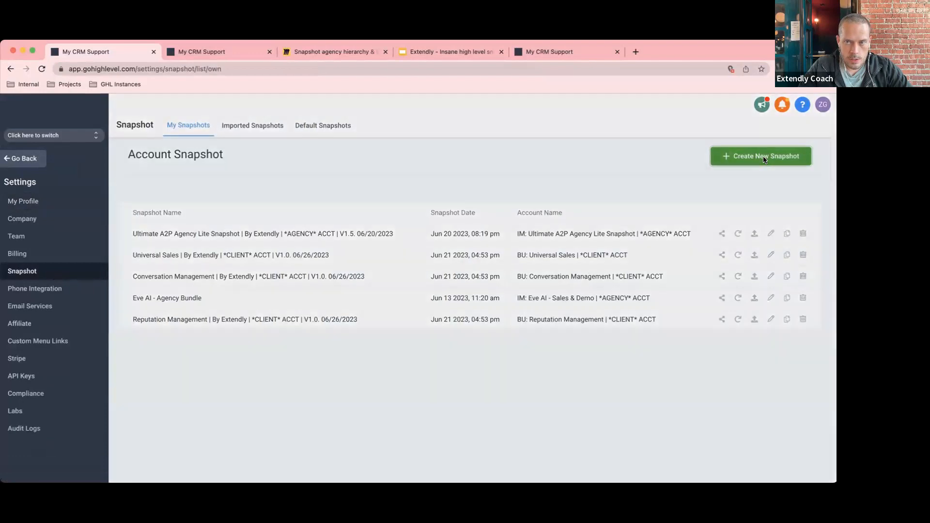
Name the snapshot '**MASTER** Blank', pick **MASTER** (Extendly Training) as its account, and save.
click(316, 179)
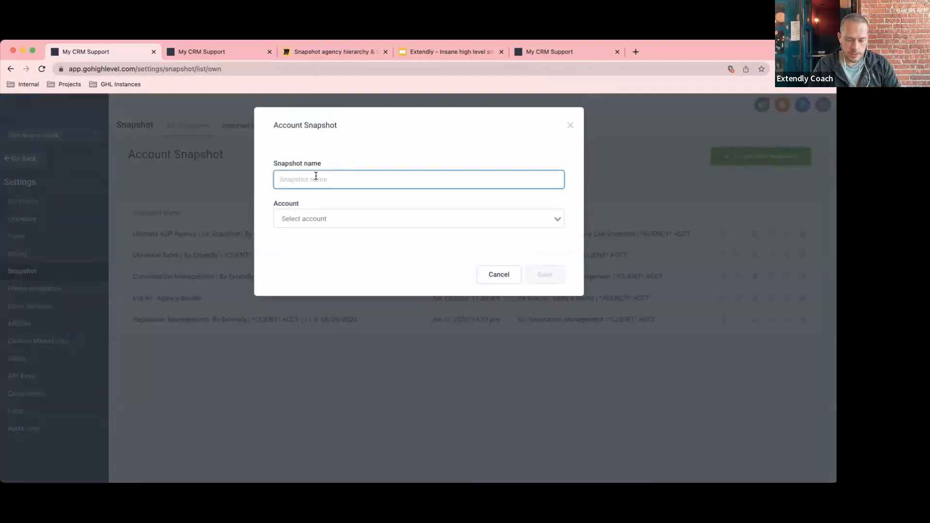
text(**MASTE)
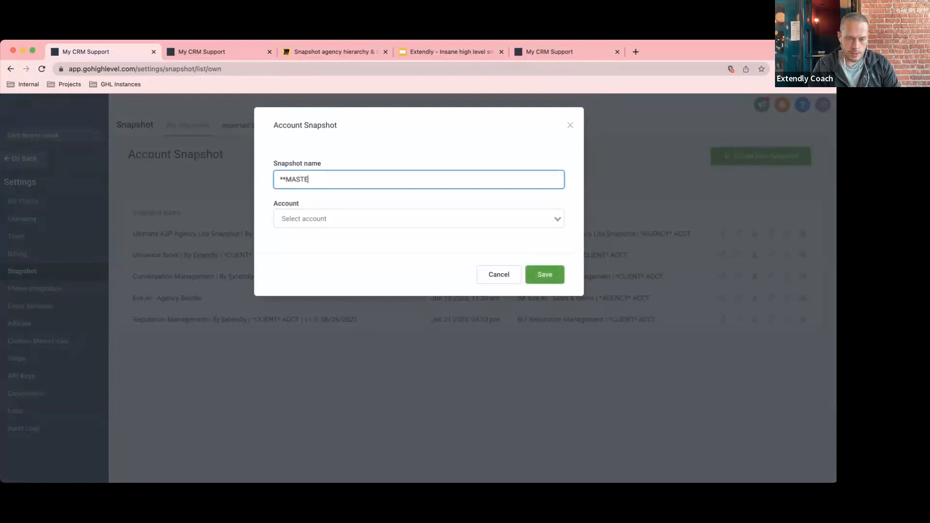
text(R** Blaknk)
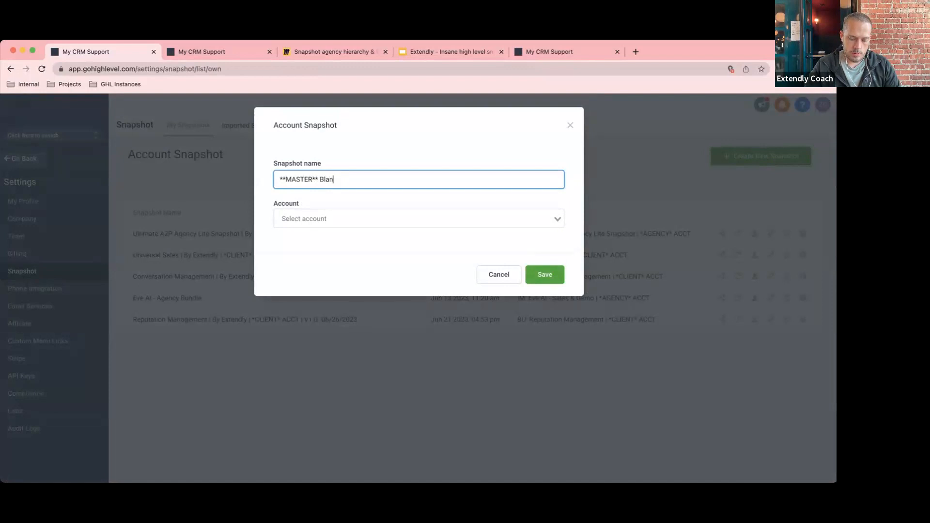
click(334, 219)
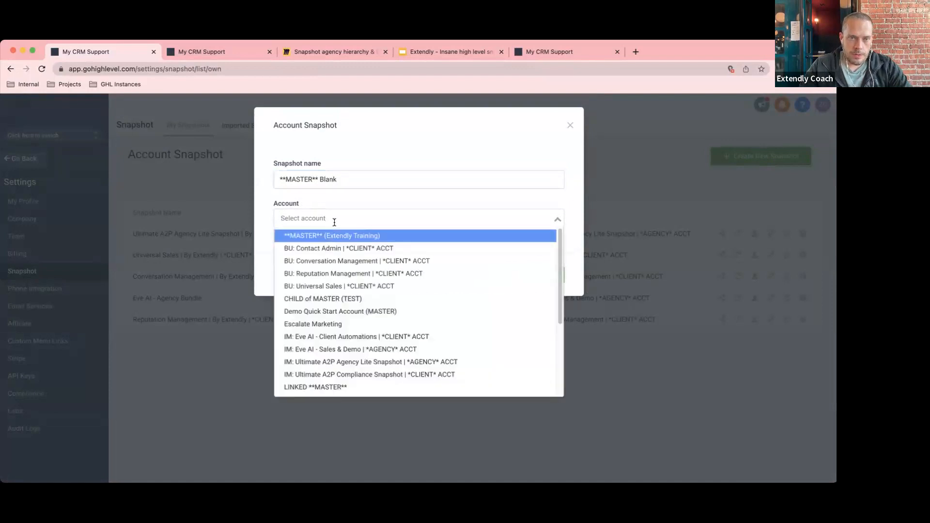
scroll(353, 365, down, 4)
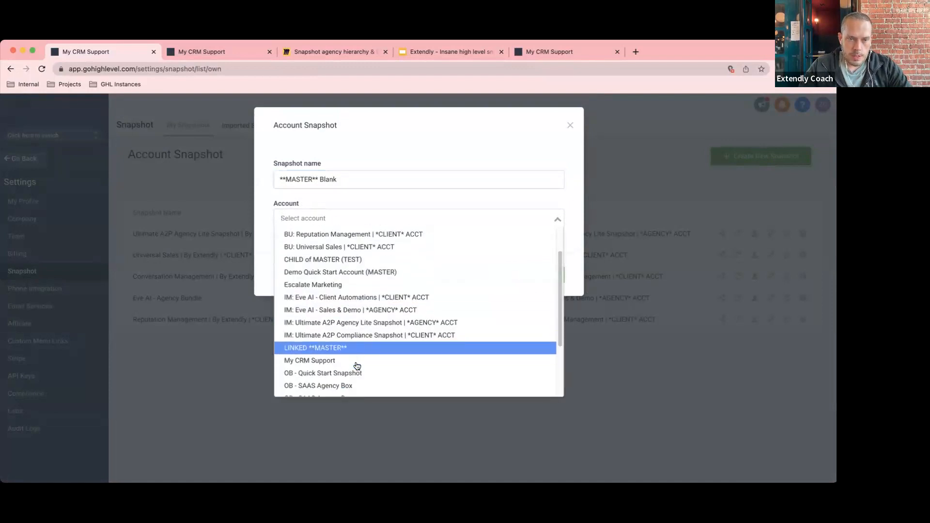
scroll(357, 365, down, 1)
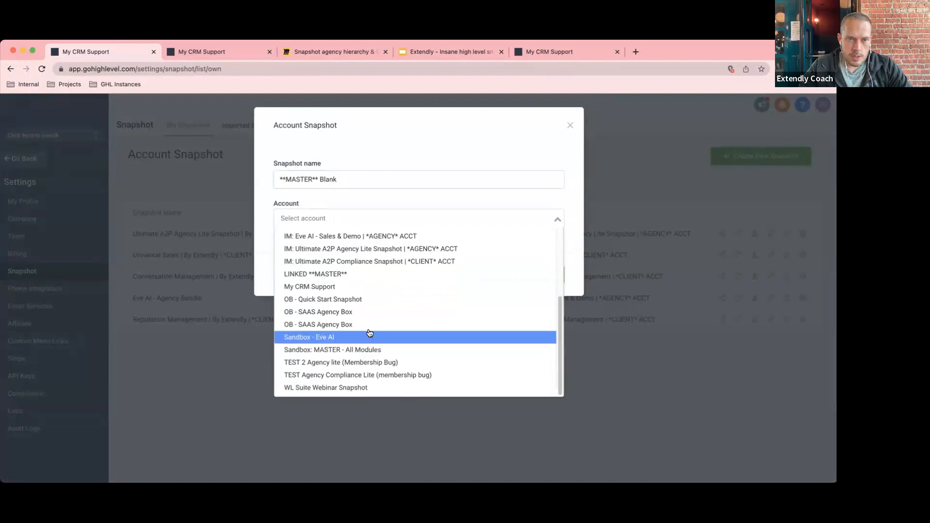
text(mas)
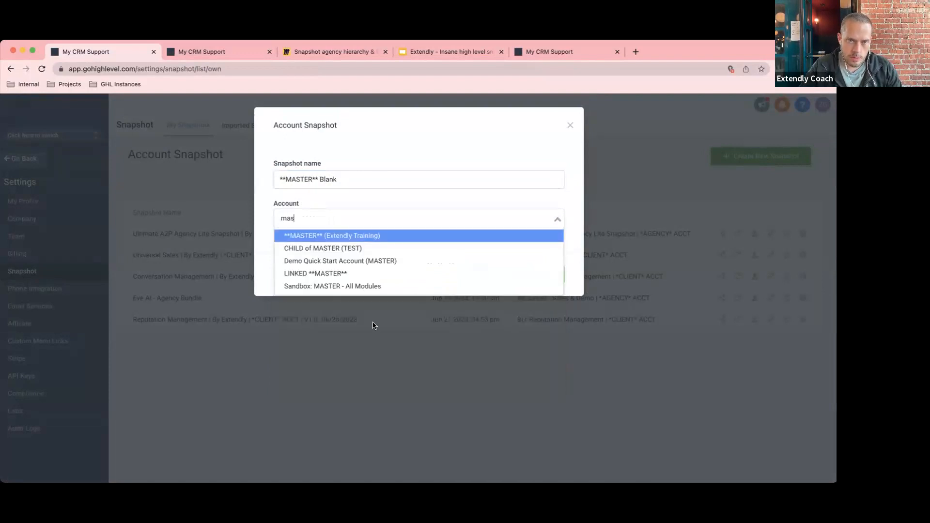
click(378, 237)
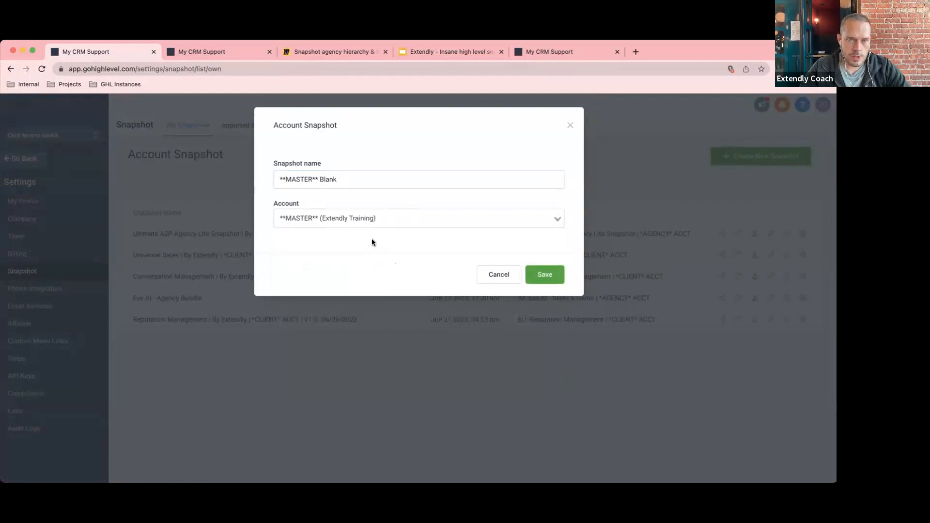
click(551, 278)
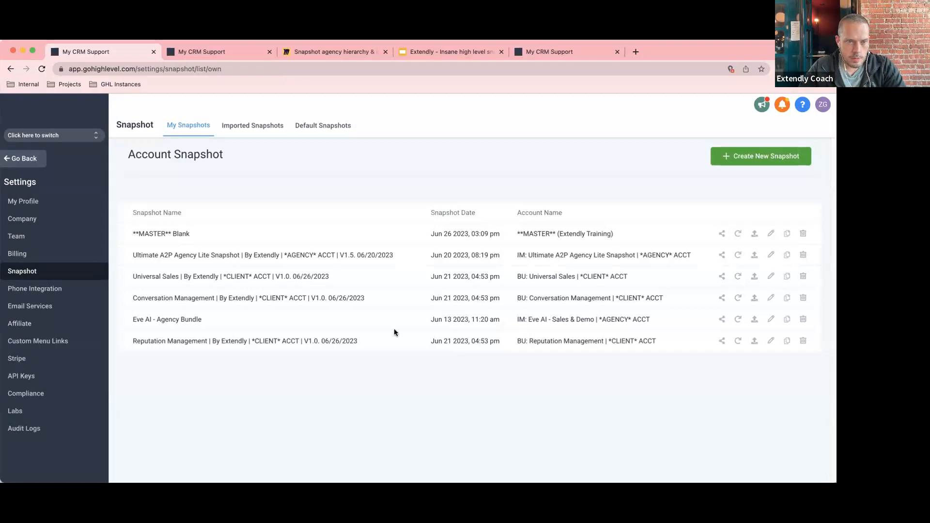
Add another Blank Snapshot sub-account from Sub-Accounts and open its manual entry form.
click(23, 159)
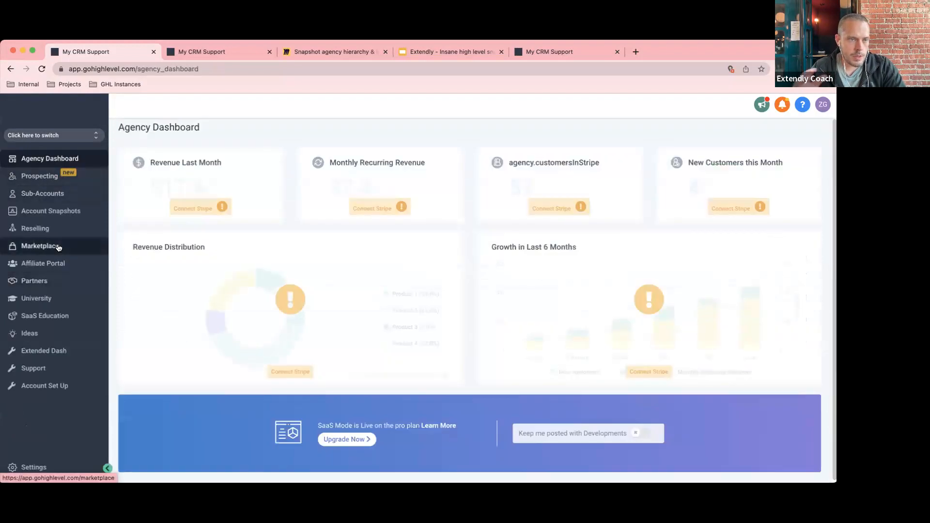
click(55, 196)
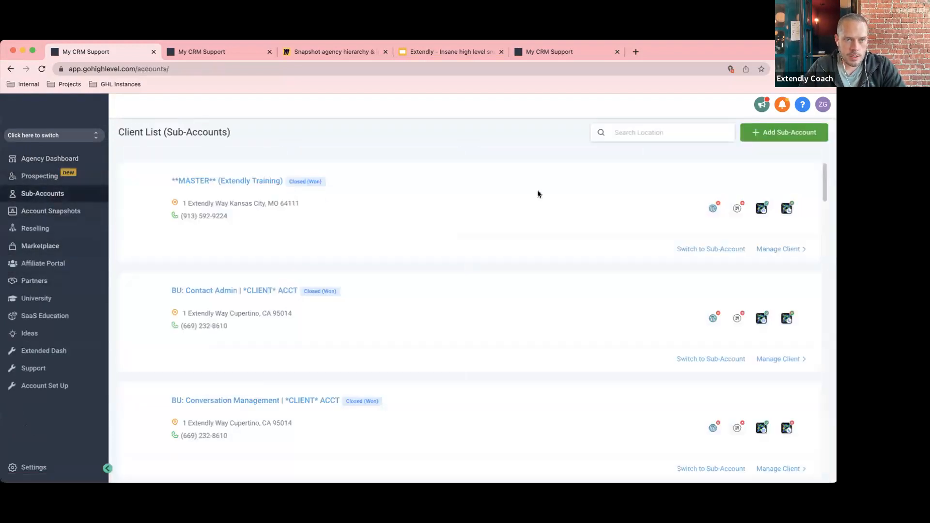
click(785, 132)
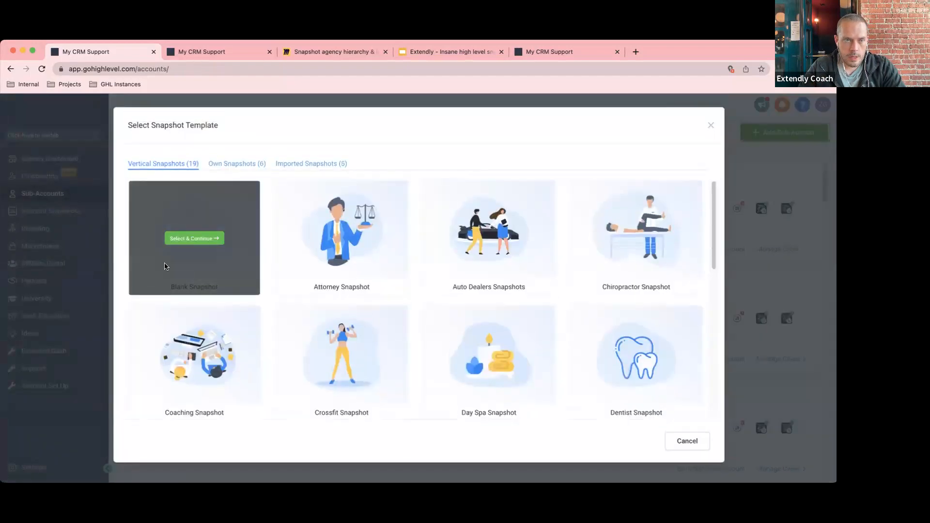
click(202, 238)
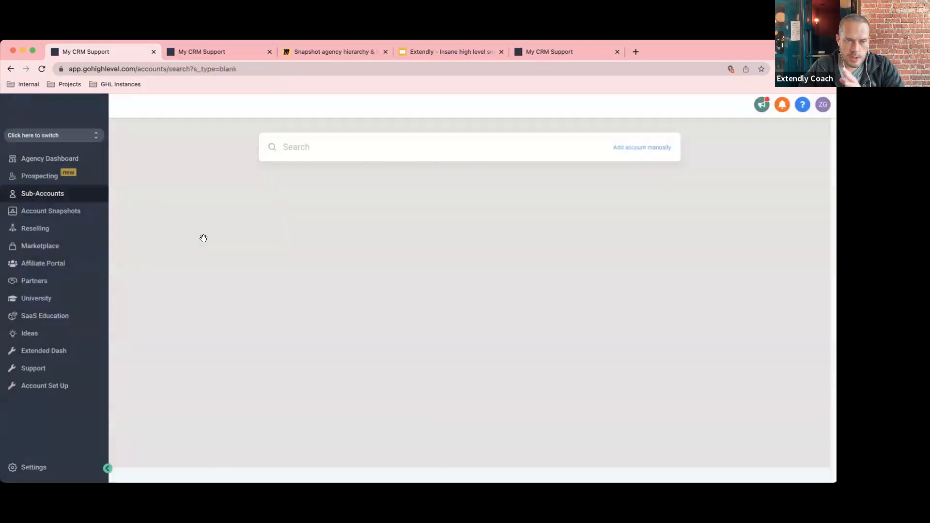
click(634, 149)
click(339, 214)
Enter the owner's first name, last name and e-mail address.
key(Tab)
key(Tab)
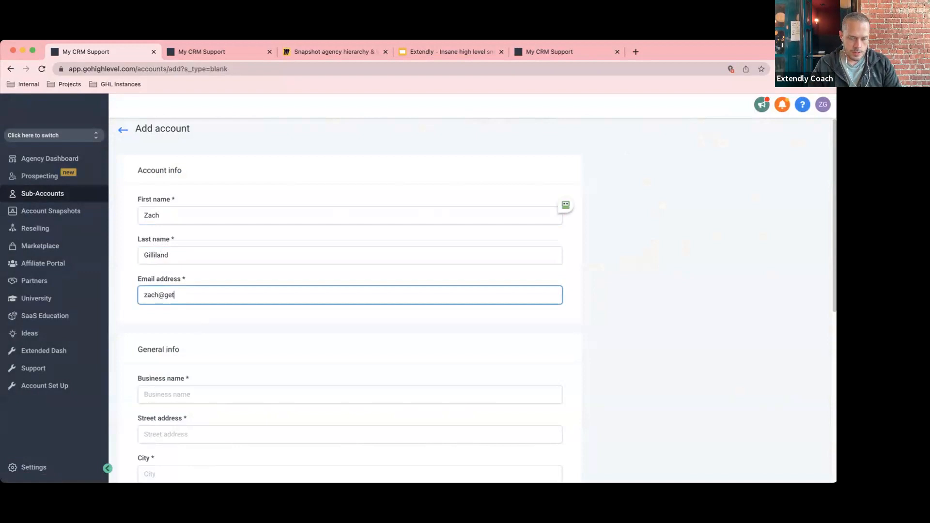
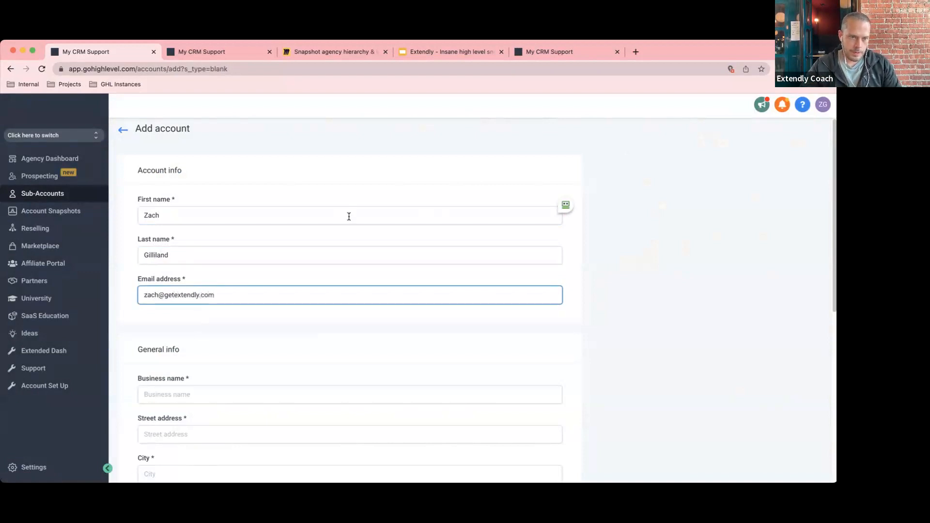
Set the business name to 'CLIENT account (Extendly Training)', fixing its typos.
scroll(350, 207, down, 4)
click(251, 181)
scroll(251, 182, up, 2)
text(CLIENT A)
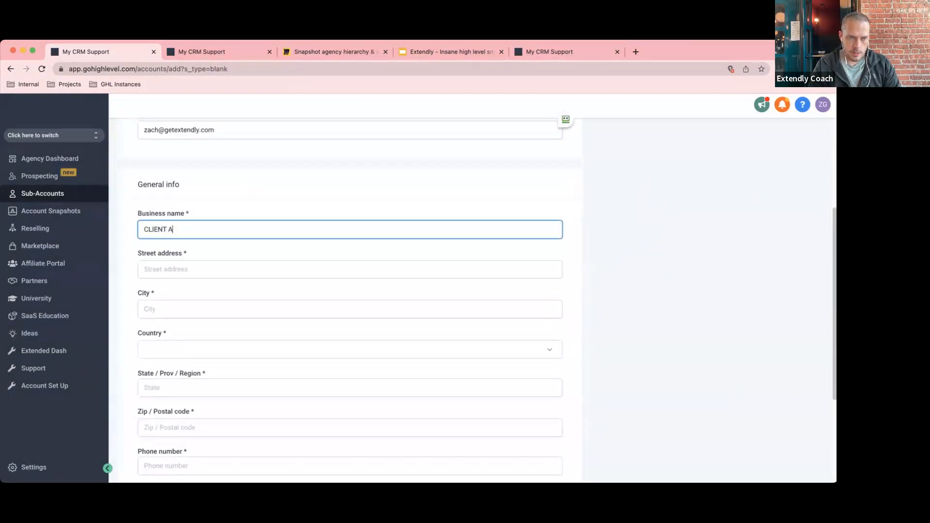
key(BackSpace)
key(BackSpace)
text(acco)
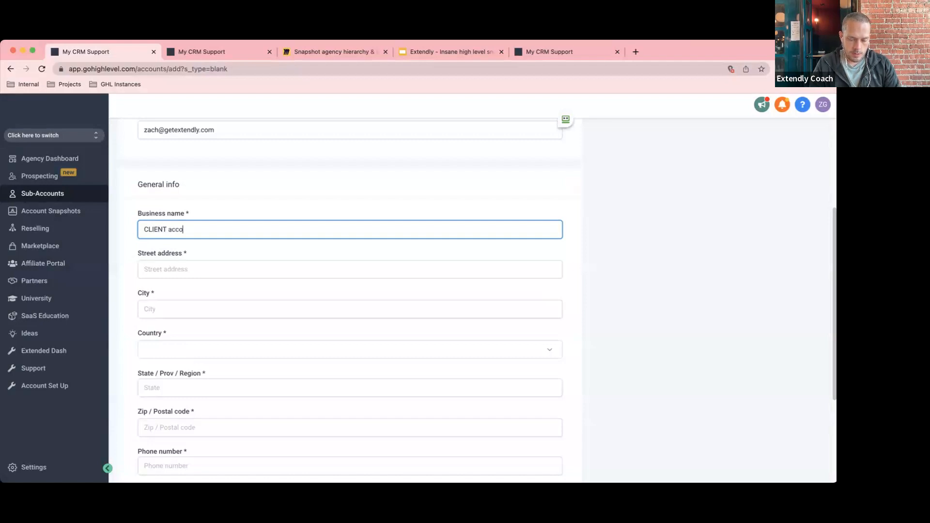
text(unt (extendly Trainig))
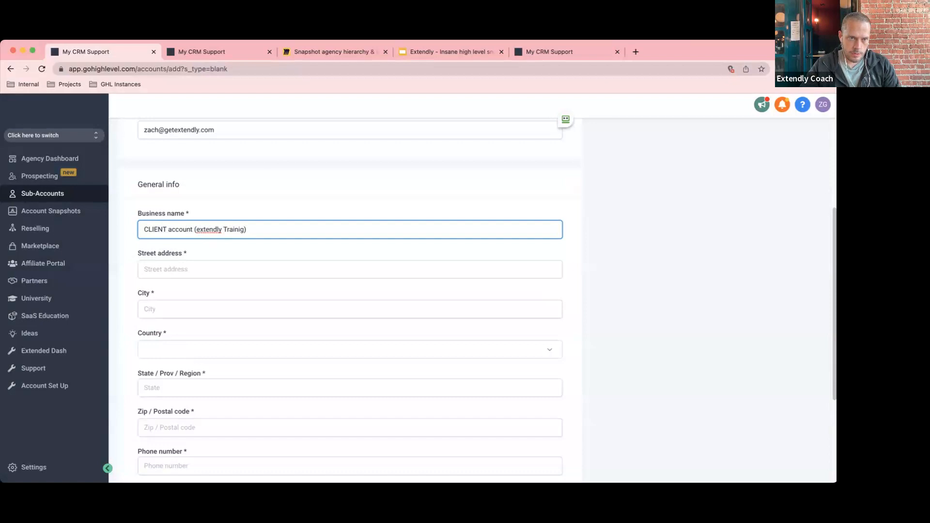
double_click(234, 229)
text(Training)
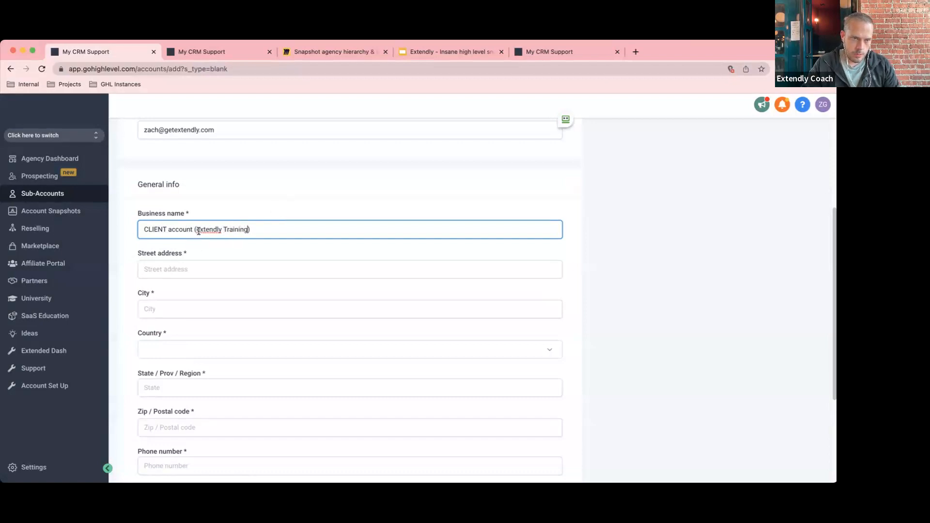
double_click(209, 229)
text(Extendly)
Enter the street address and city, with country United States and state Missouri.
click(201, 269)
text(1 Extendly Way)
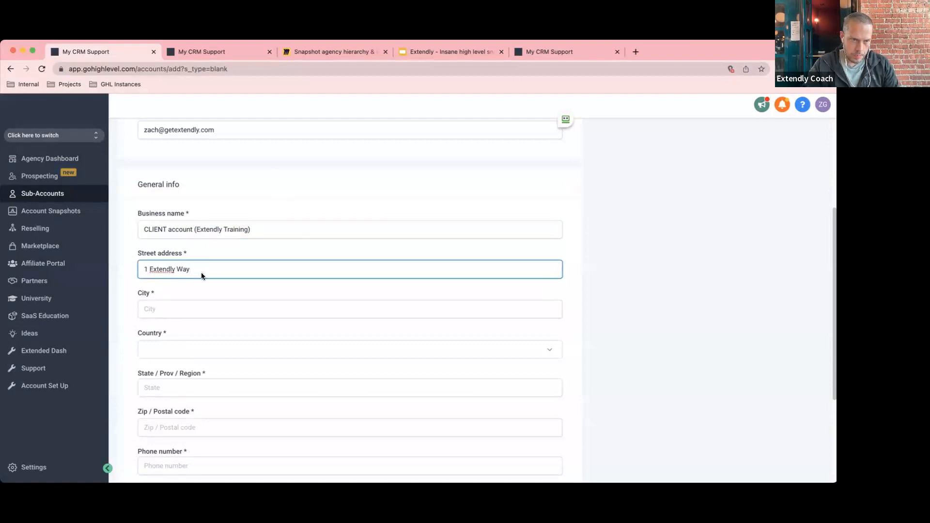
click(208, 309)
text(Kansas City)
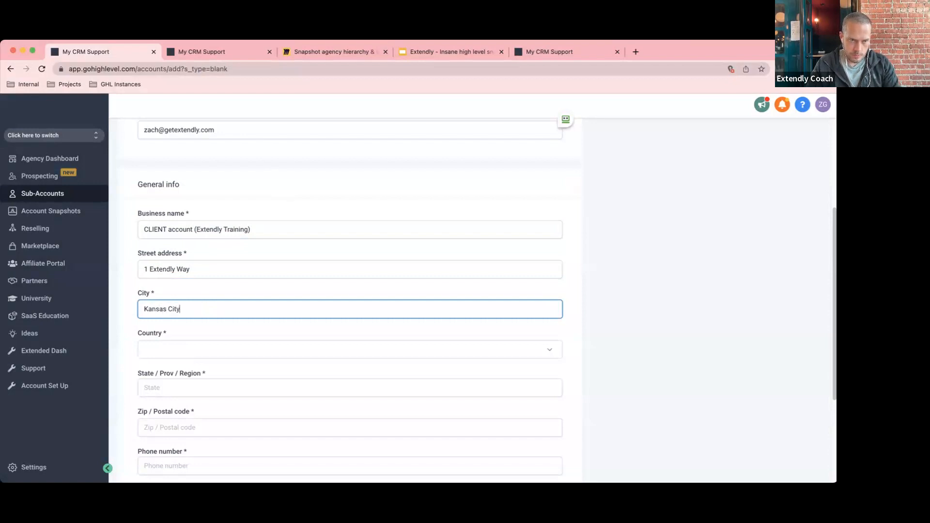
click(197, 350)
text(un)
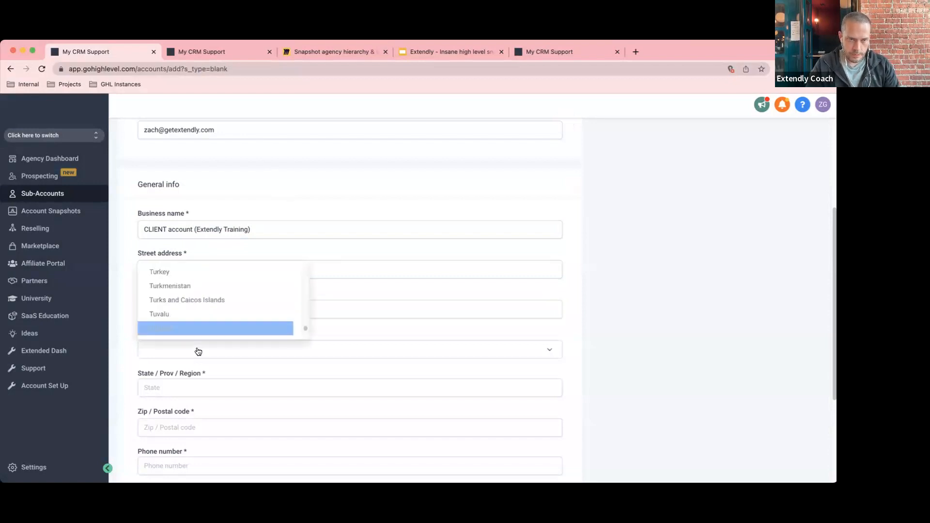
scroll(194, 322, down, 1)
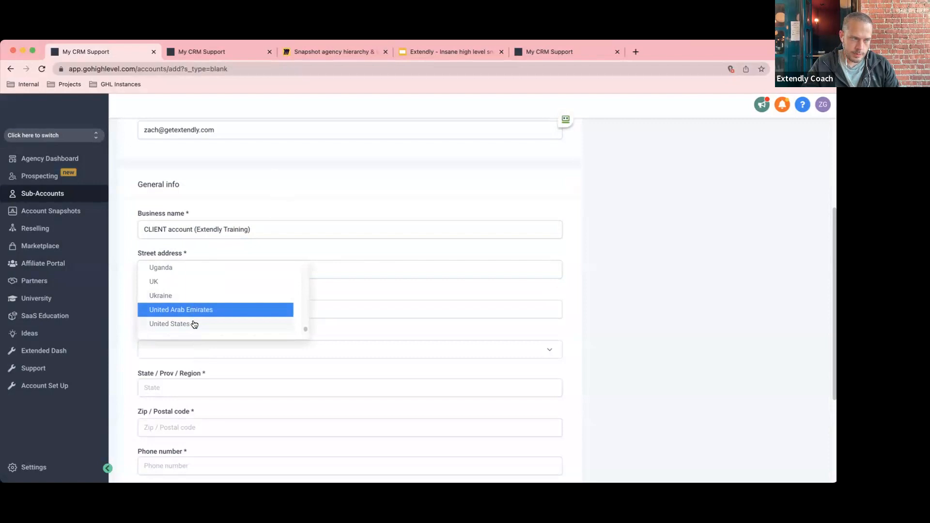
click(193, 323)
scroll(218, 346, down, 1)
click(209, 359)
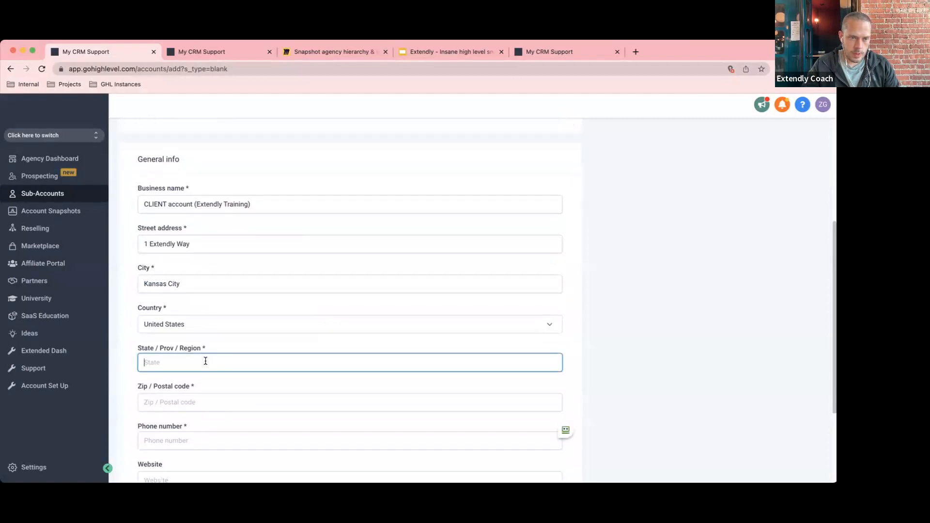
scroll(208, 359, down, 2)
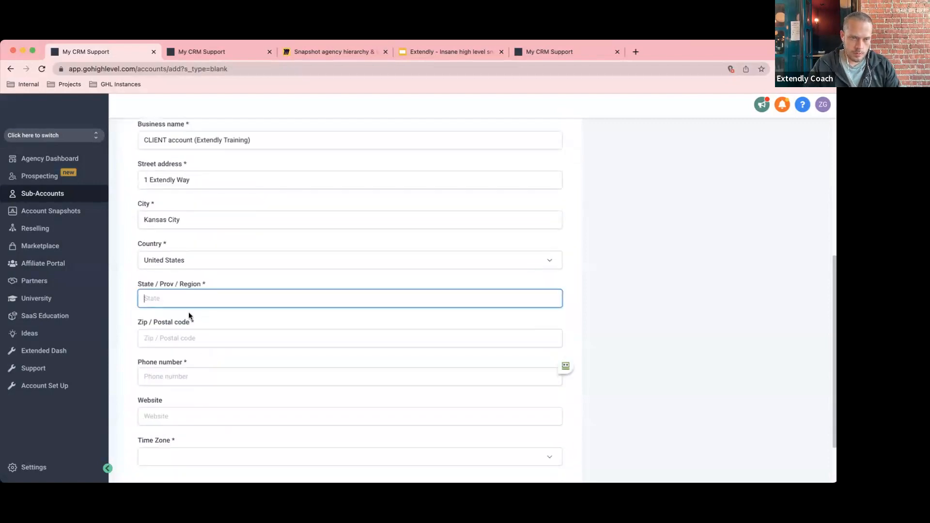
click(192, 299)
key(m)
key(m)
key(m)
key(m)
key(m)
key(m)
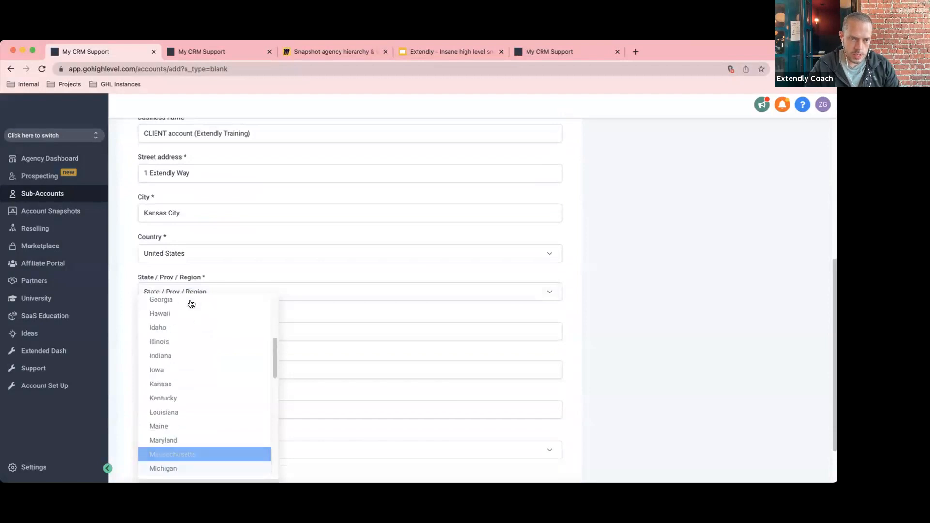
scroll(208, 382, down, 1)
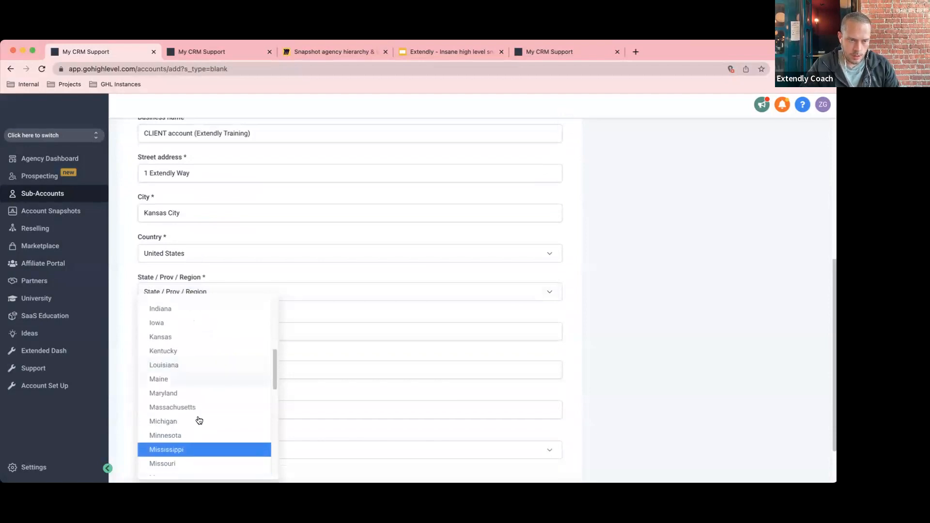
click(191, 463)
Add zip code and phone, choose America/Los_Angeles time zone, save, and return to Miro.
click(201, 334)
text(64111)
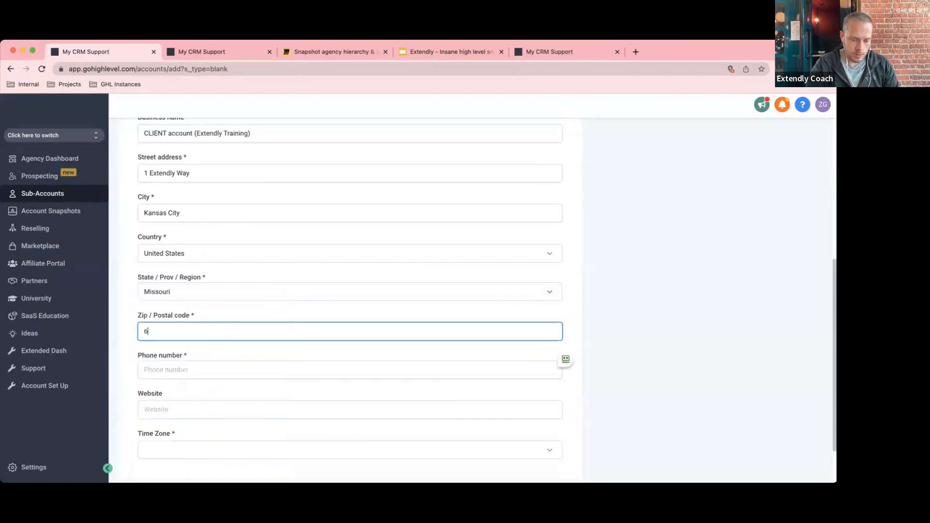
click(206, 371)
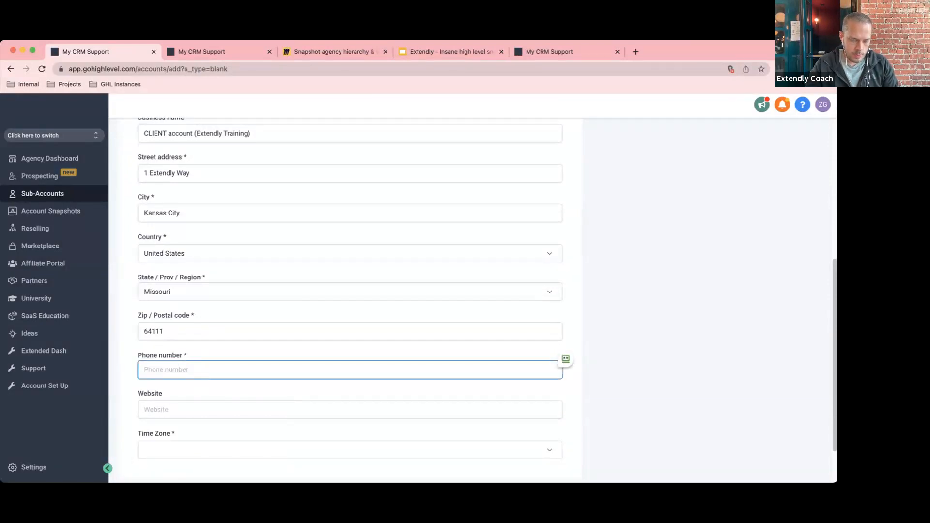
text(+1913)
text(5555555)
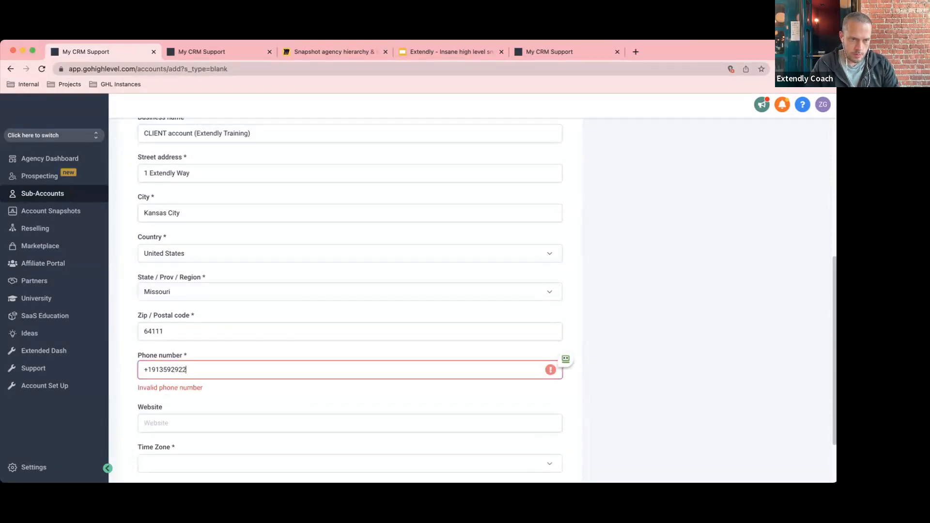
scroll(213, 396, down, 2)
click(196, 397)
scroll(206, 351, down, 3)
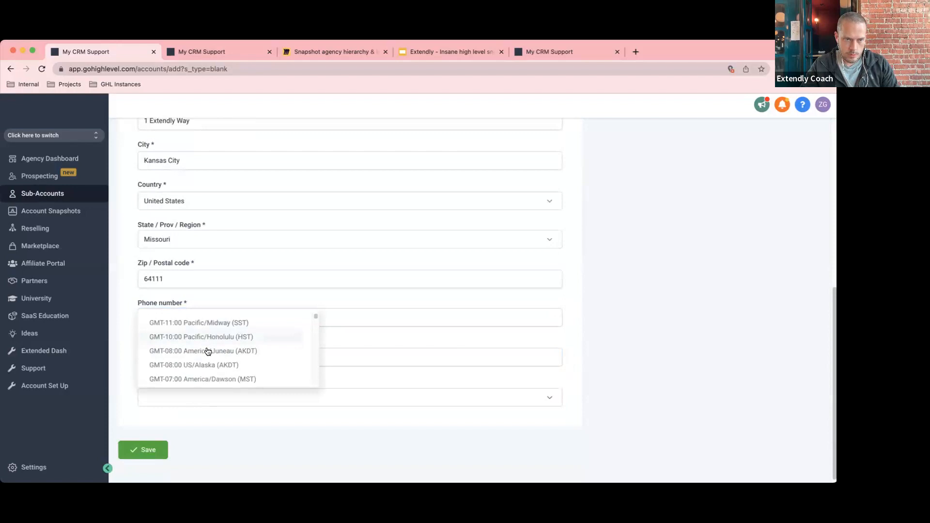
click(208, 357)
click(135, 451)
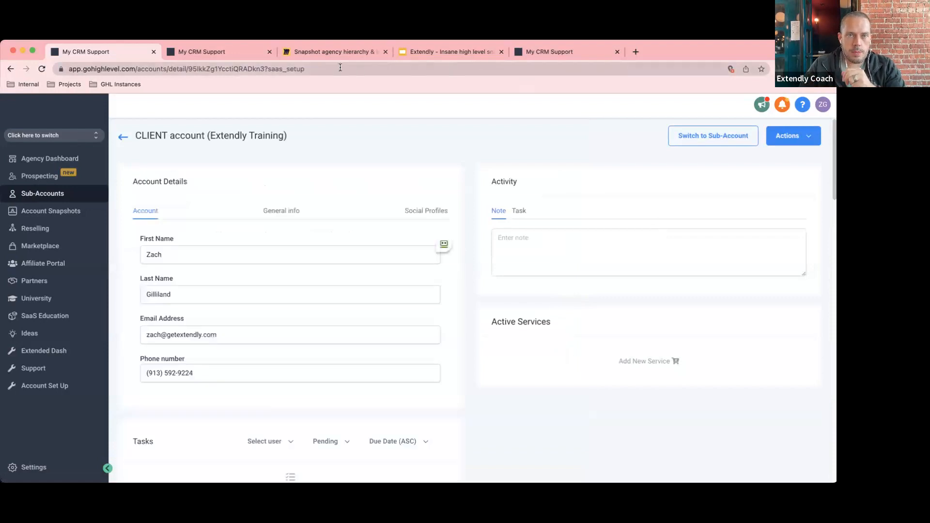
click(318, 52)
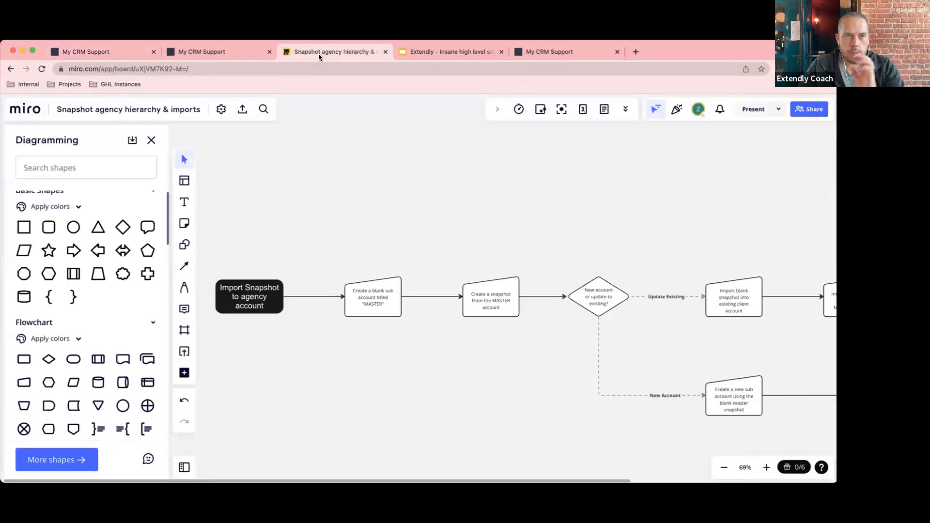
Walk through the flowchart's import, create-MASTER, snapshot-from-MASTER and new-or-update decision steps.
click(241, 309)
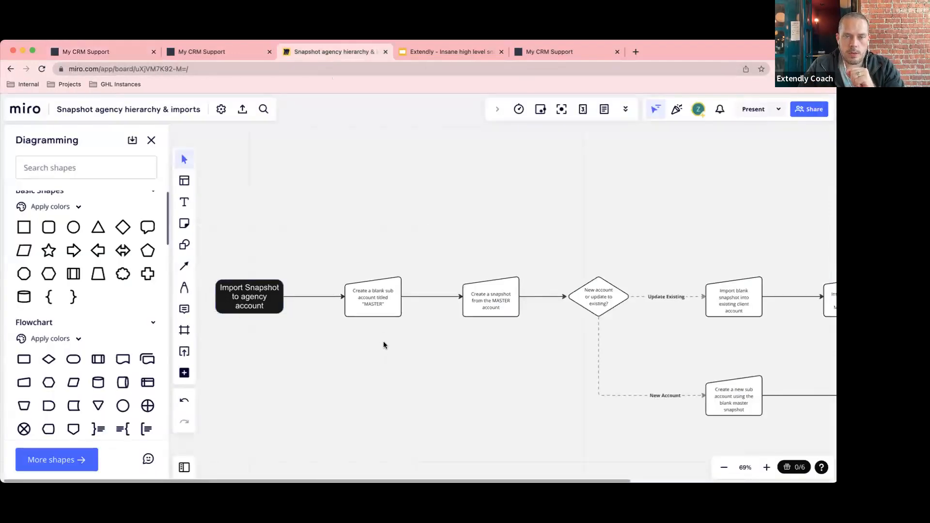
click(377, 301)
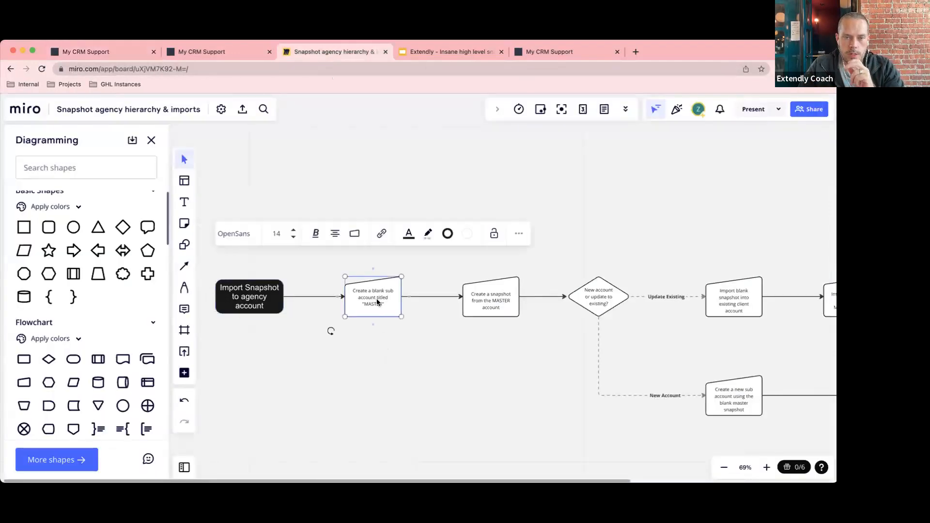
click(383, 372)
click(504, 302)
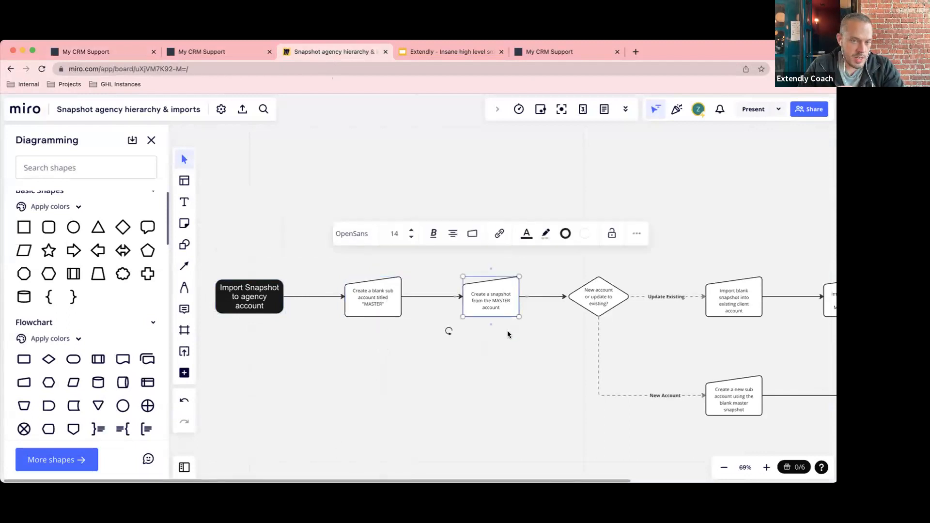
click(494, 385)
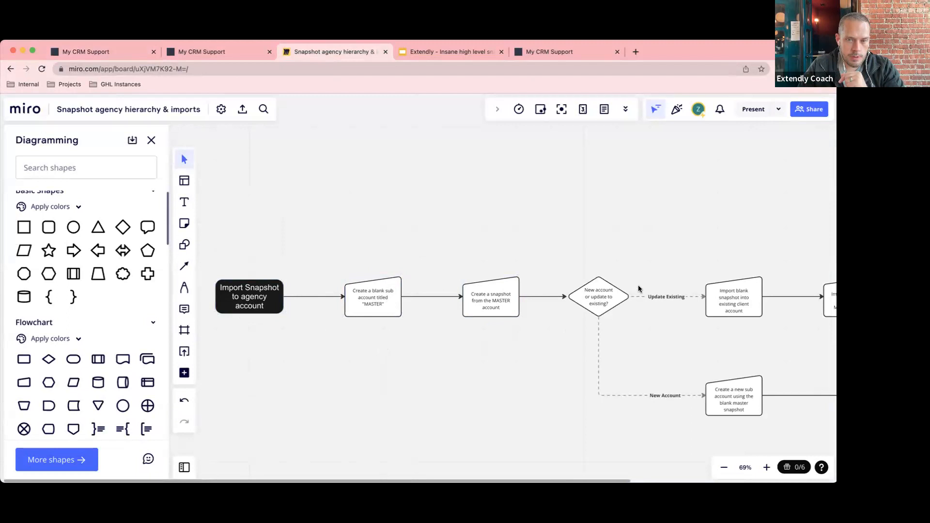
scroll(616, 266, right, 10)
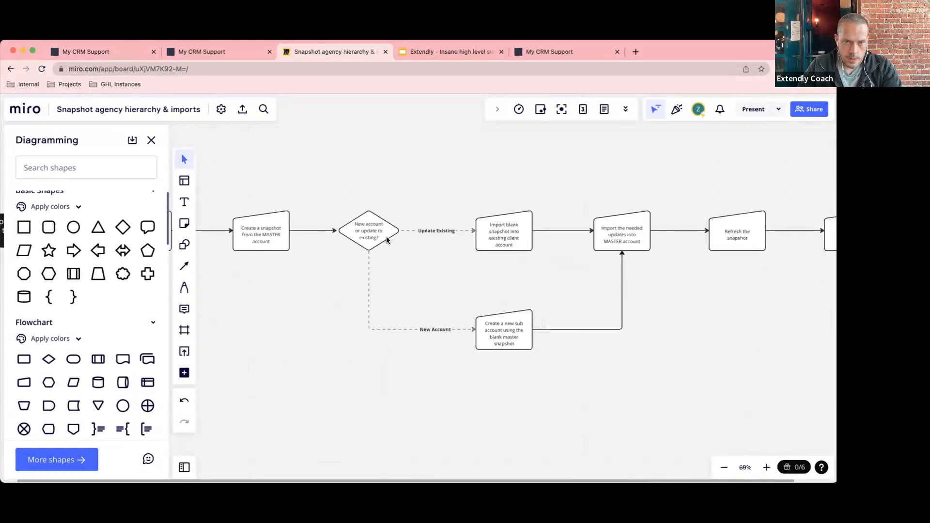
click(364, 241)
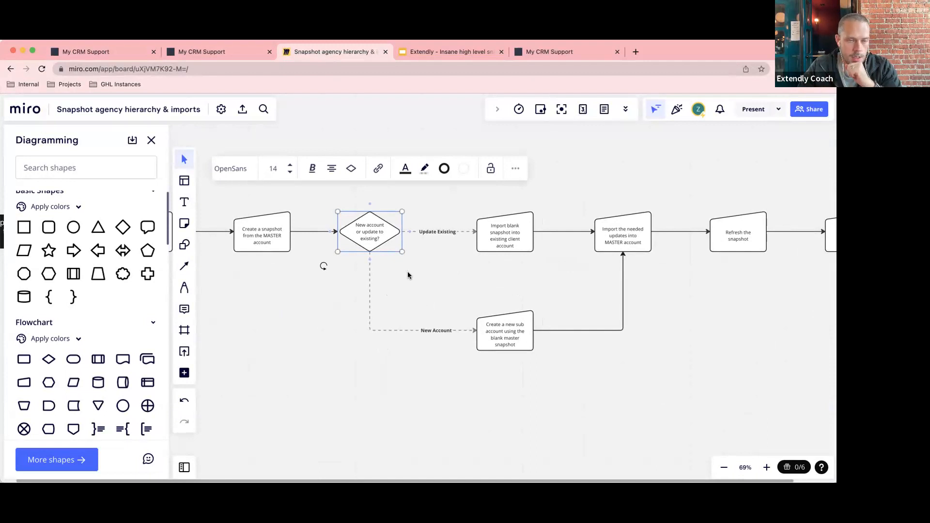
click(458, 276)
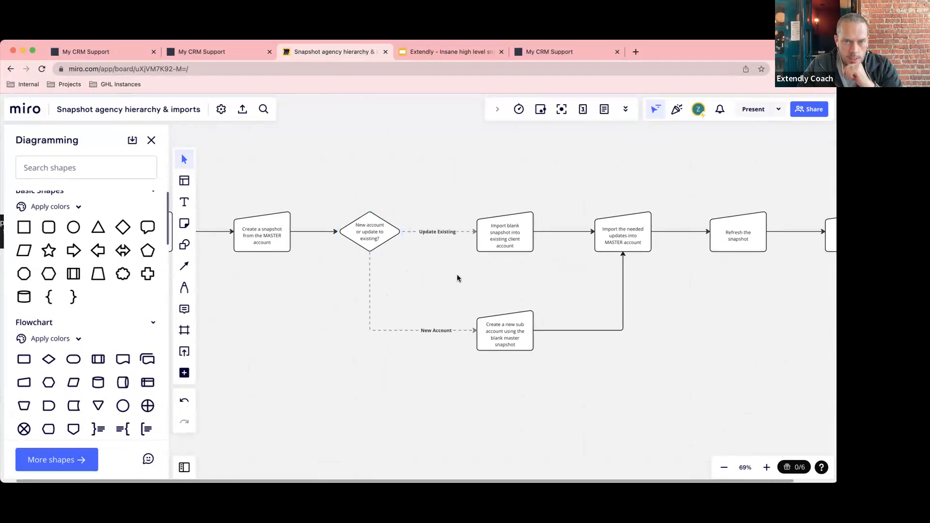
Highlight the 'Import blank snapshot' and 'Create a new sub account' shapes, then return to the CRM tab.
scroll(457, 278, right, 2)
scroll(457, 278, up, 1)
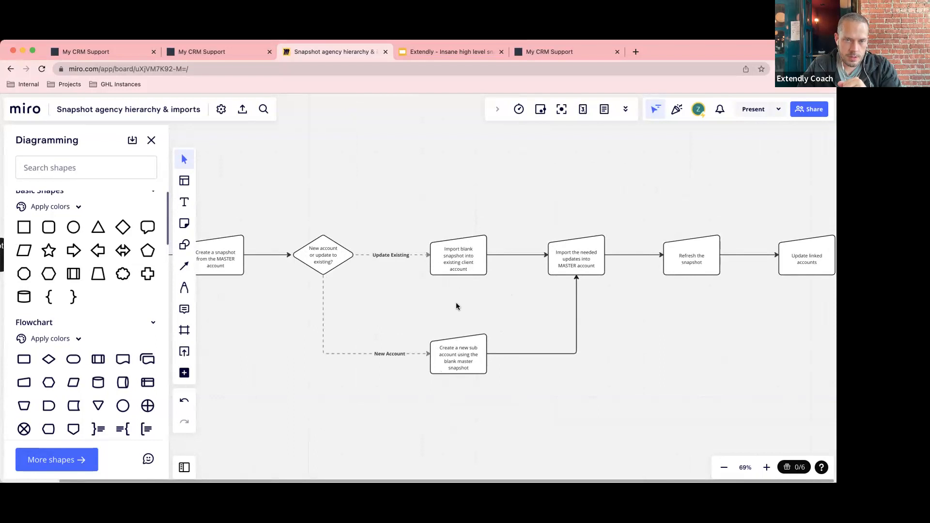
click(454, 263)
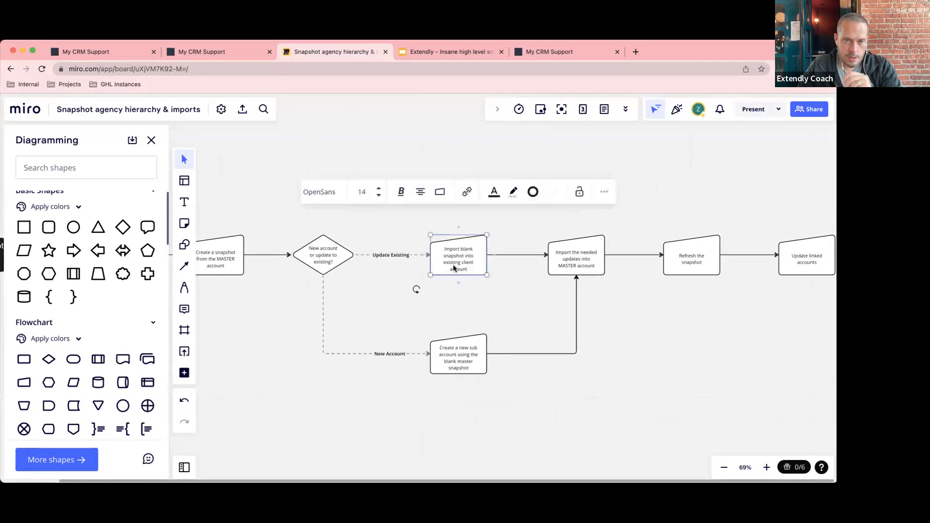
click(462, 361)
click(599, 384)
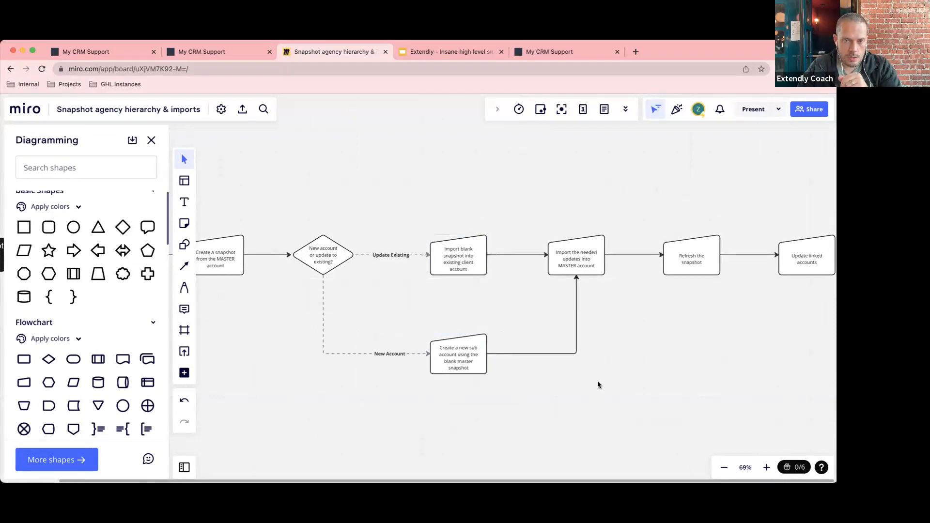
click(457, 348)
click(560, 394)
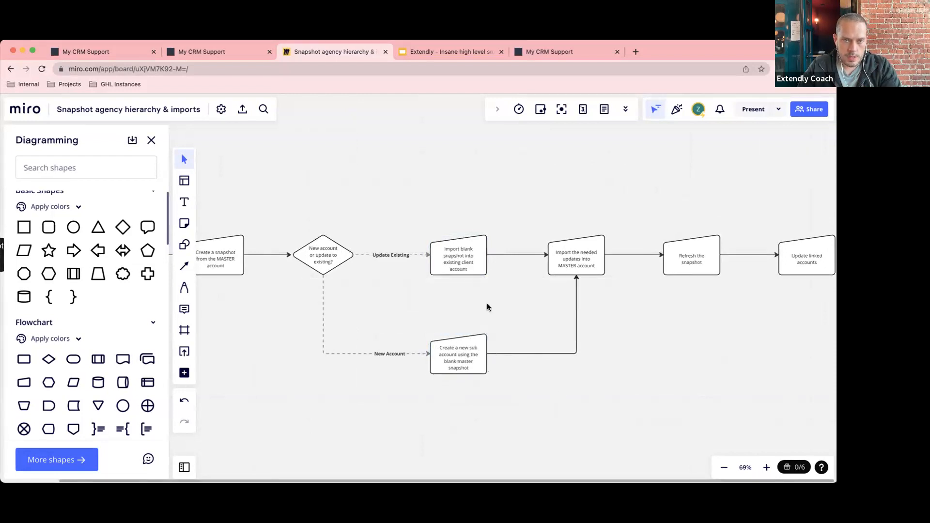
click(453, 260)
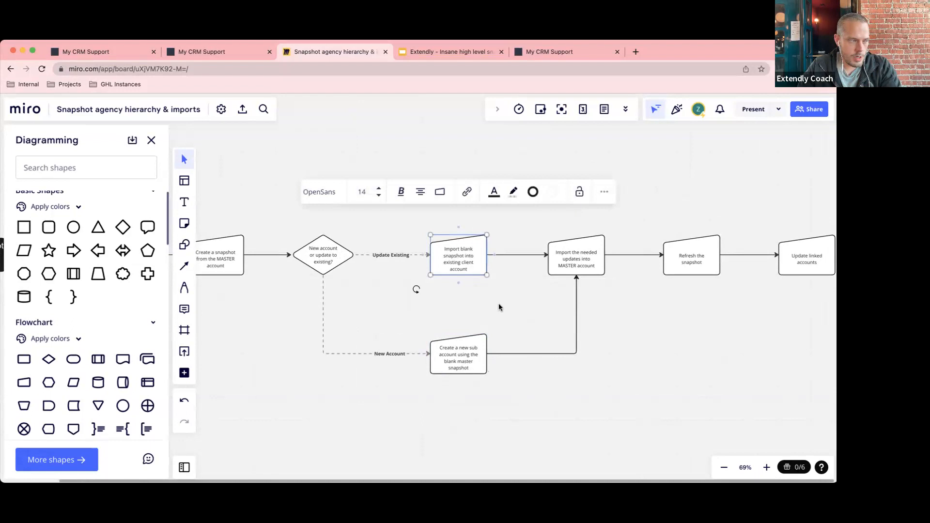
click(499, 305)
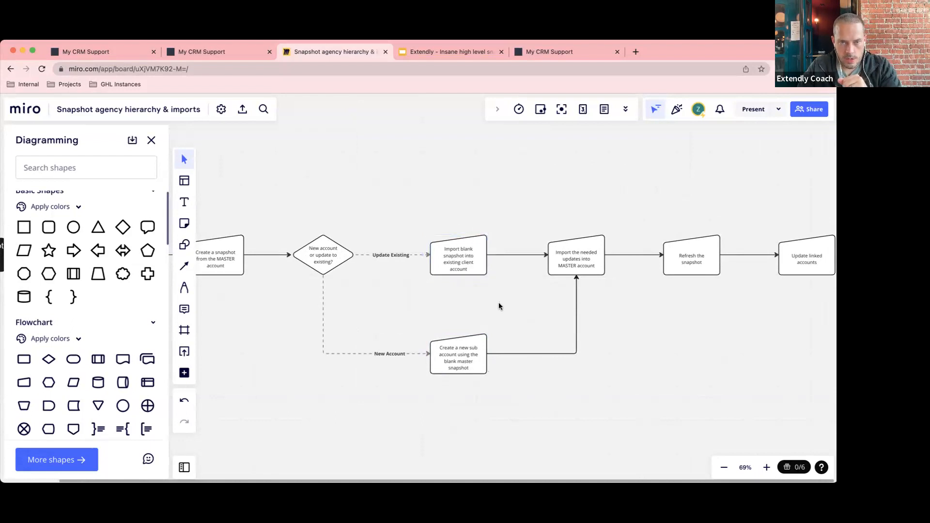
scroll(499, 307, up, 1)
scroll(499, 306, right, 1)
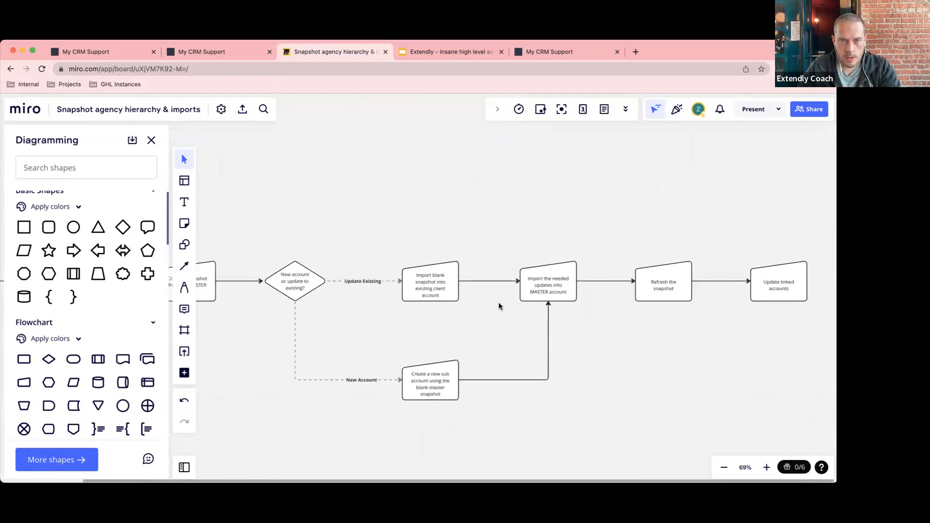
click(446, 288)
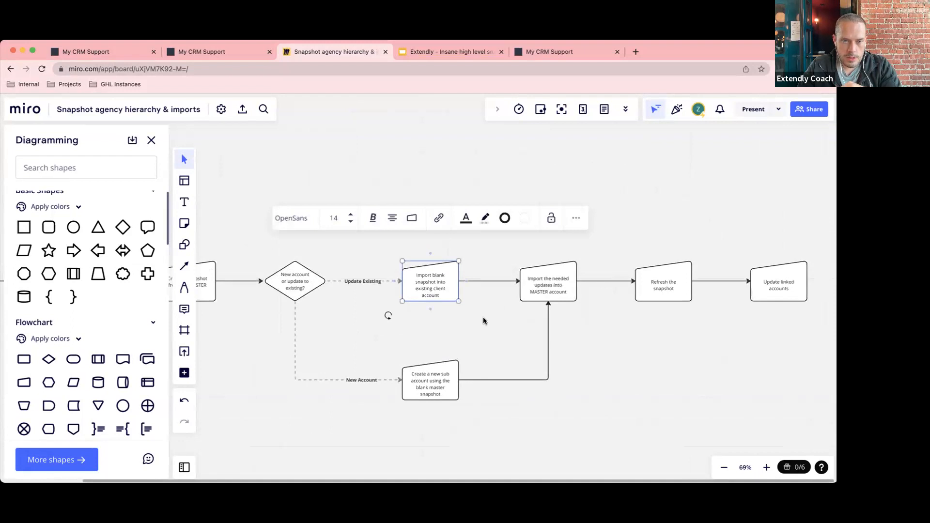
scroll(483, 321, down, 1)
scroll(483, 321, left, 1)
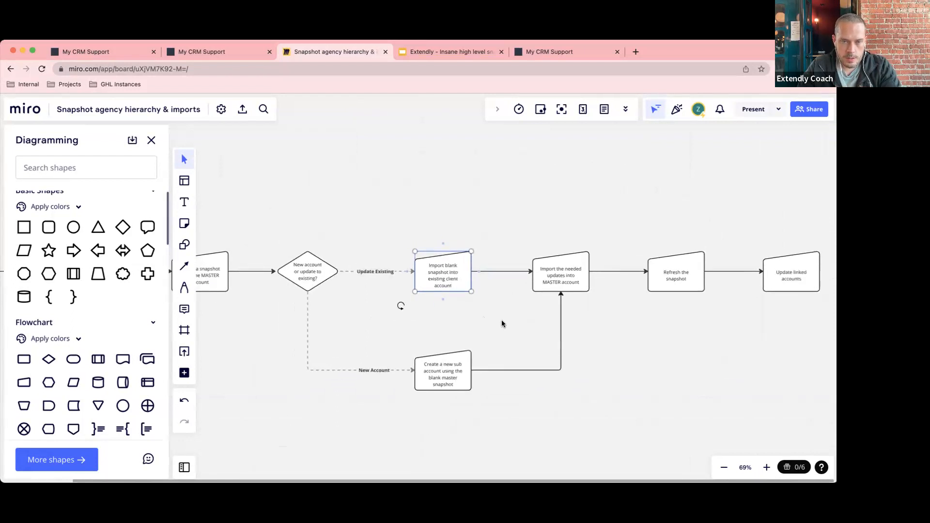
click(99, 53)
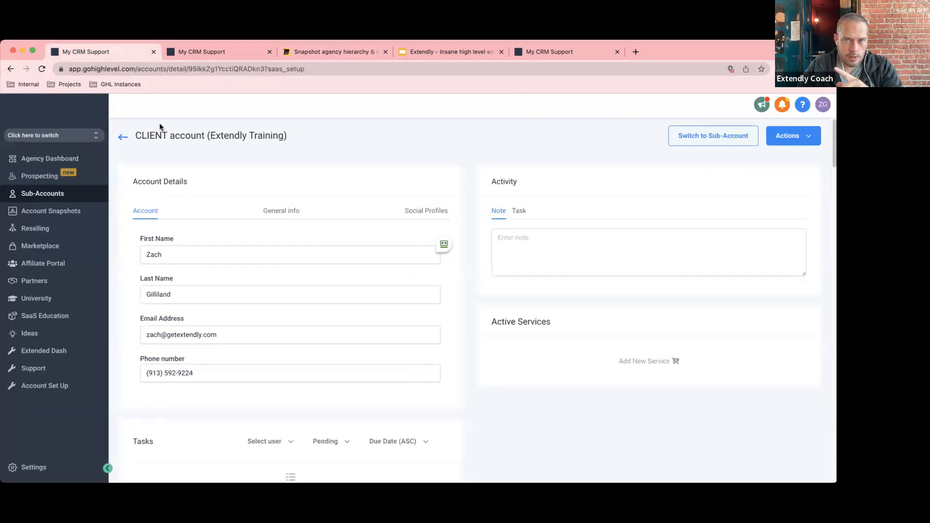
triple_click(287, 131)
click(330, 140)
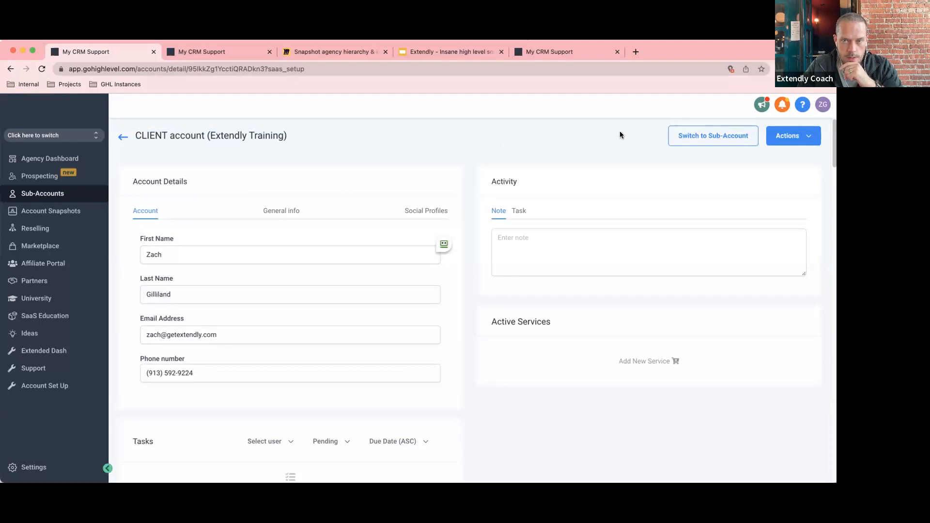
click(786, 138)
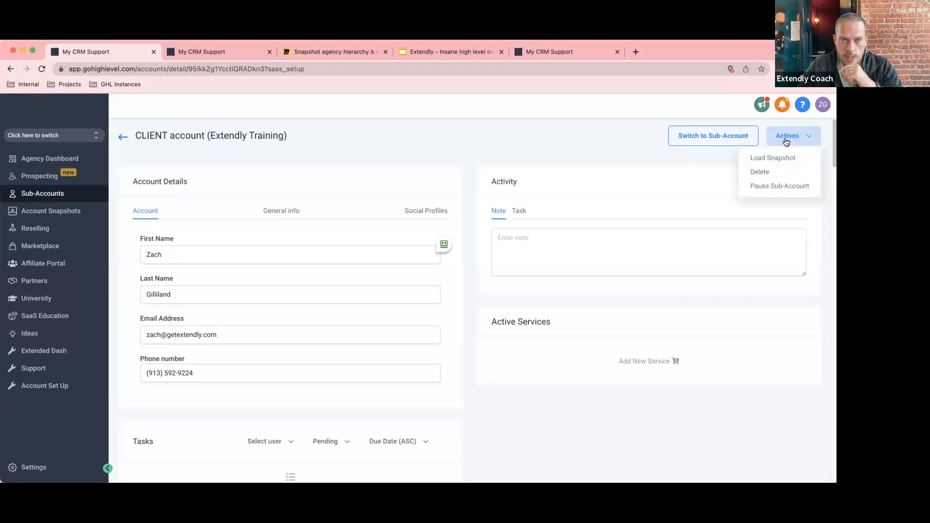
click(507, 141)
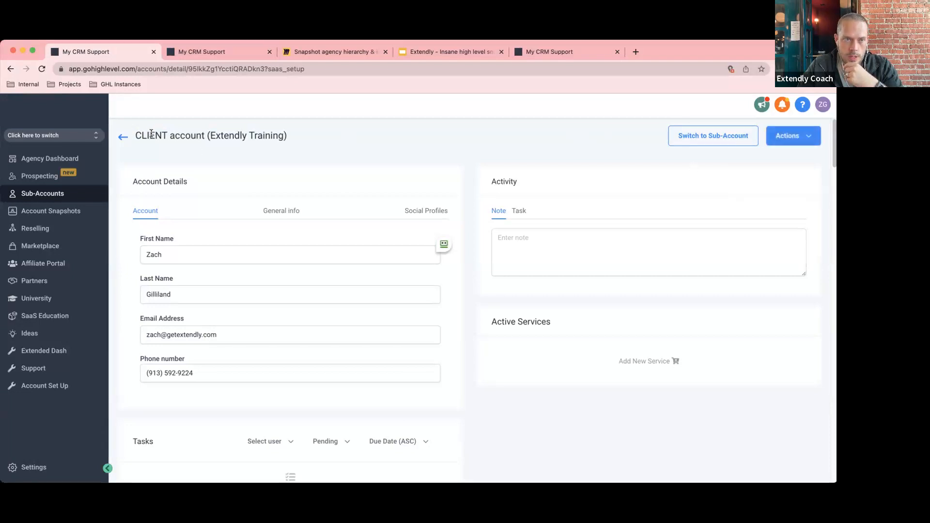
click(125, 138)
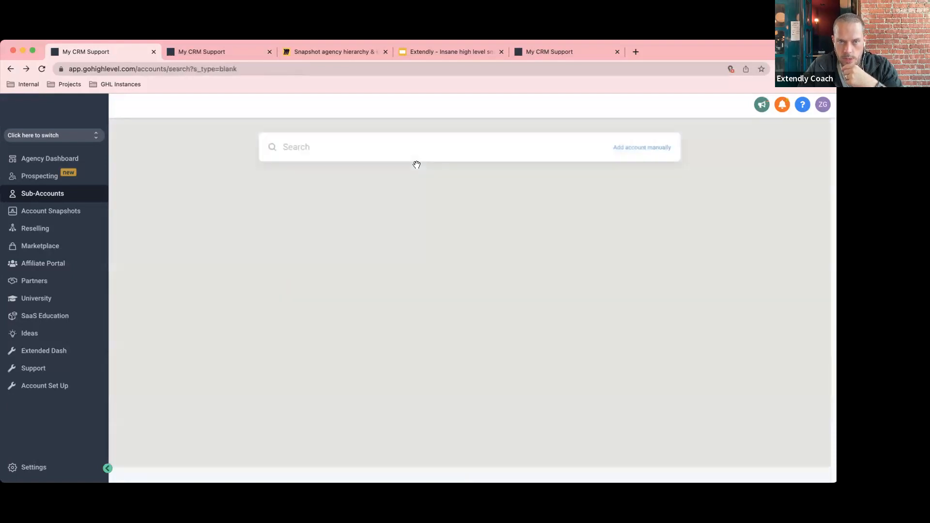
click(51, 211)
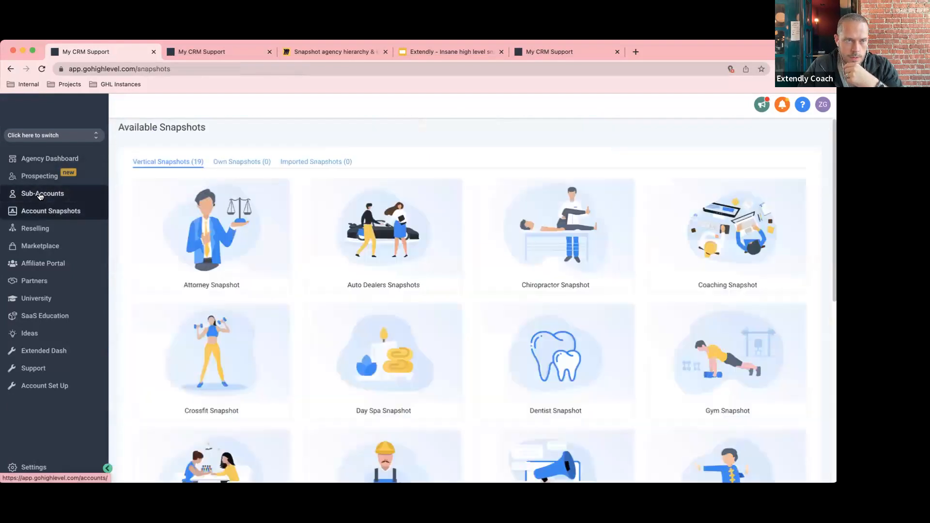
click(52, 193)
click(646, 132)
text(cle)
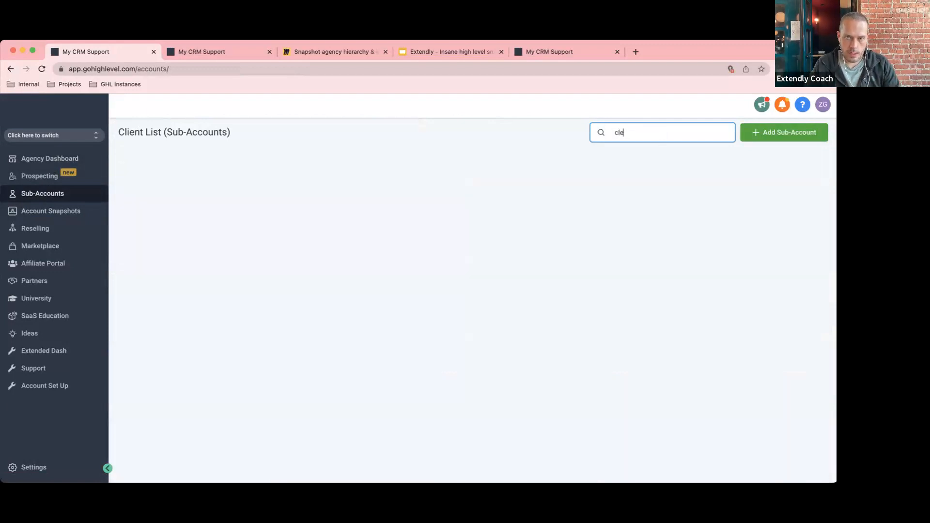
text(intient)
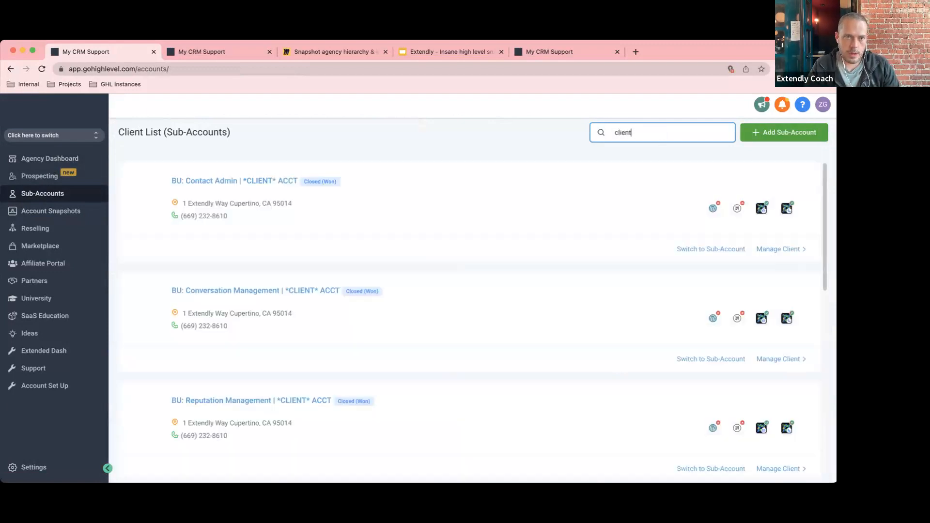
text( aac)
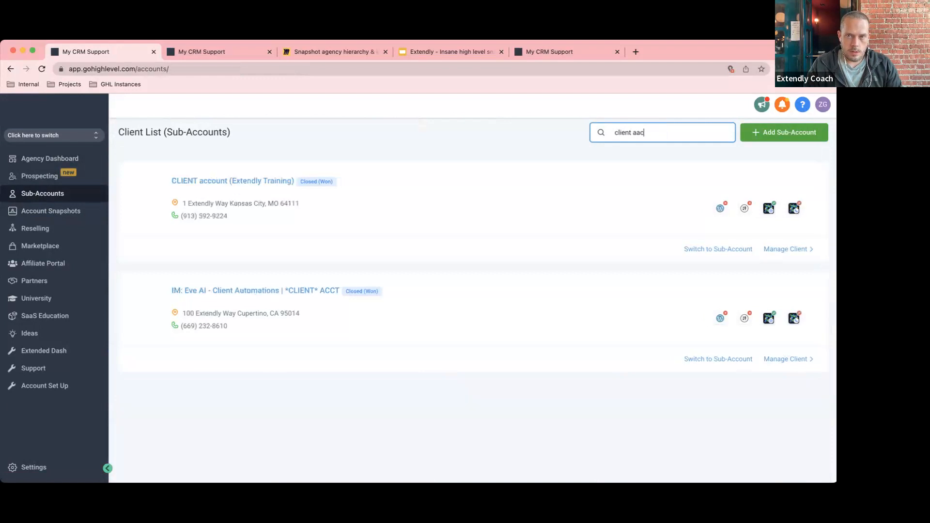
key(BackSpace)
key(BackSpace)
text(c)
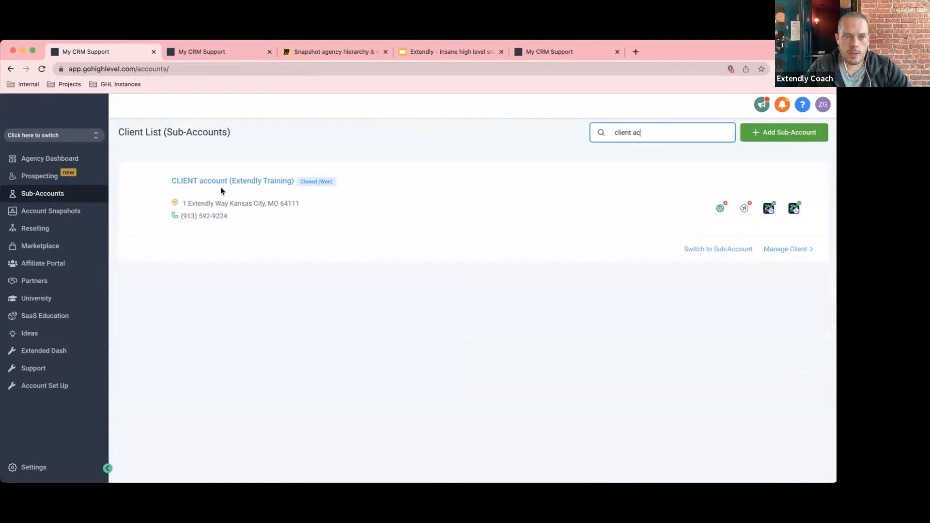
click(789, 254)
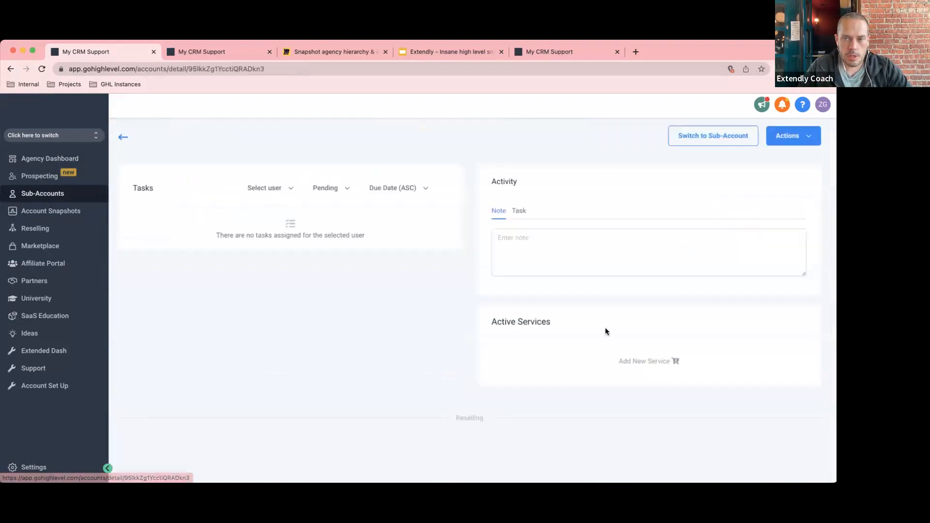
click(794, 139)
click(788, 158)
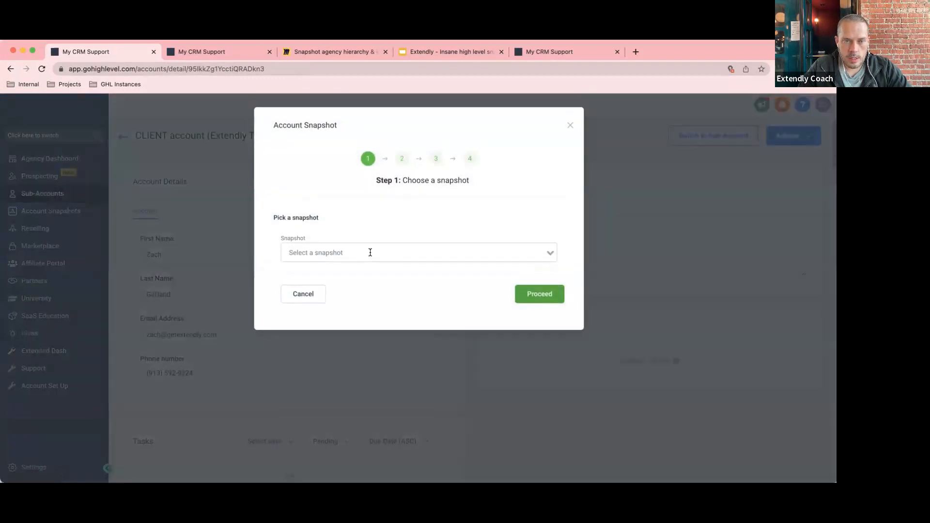
click(370, 252)
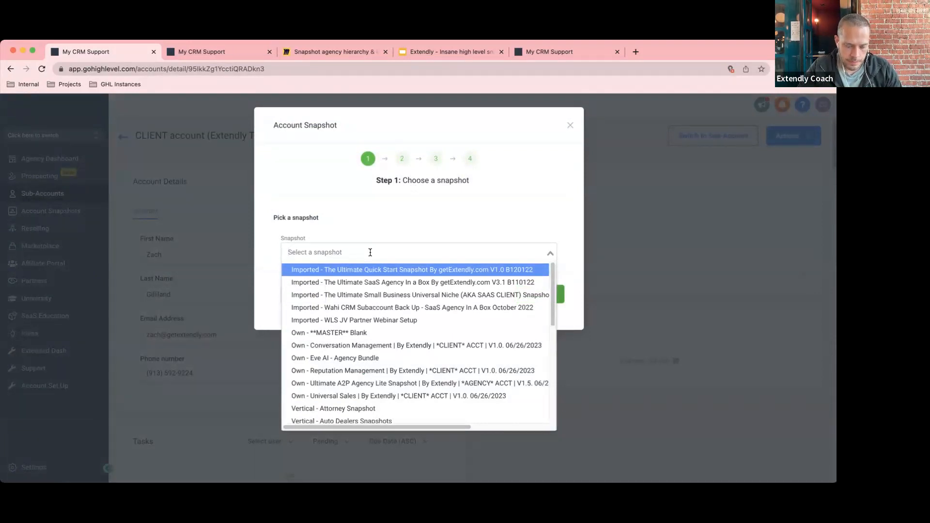
text(Ext)
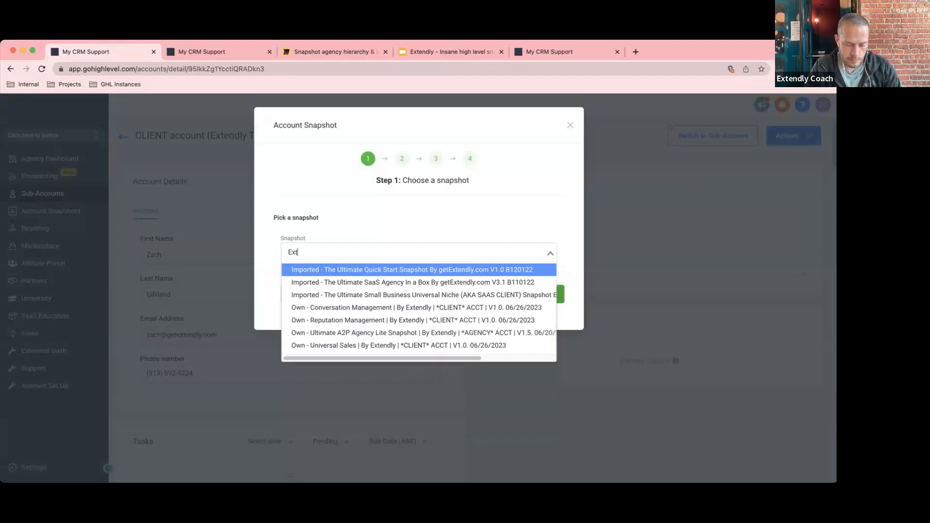
text(endly)
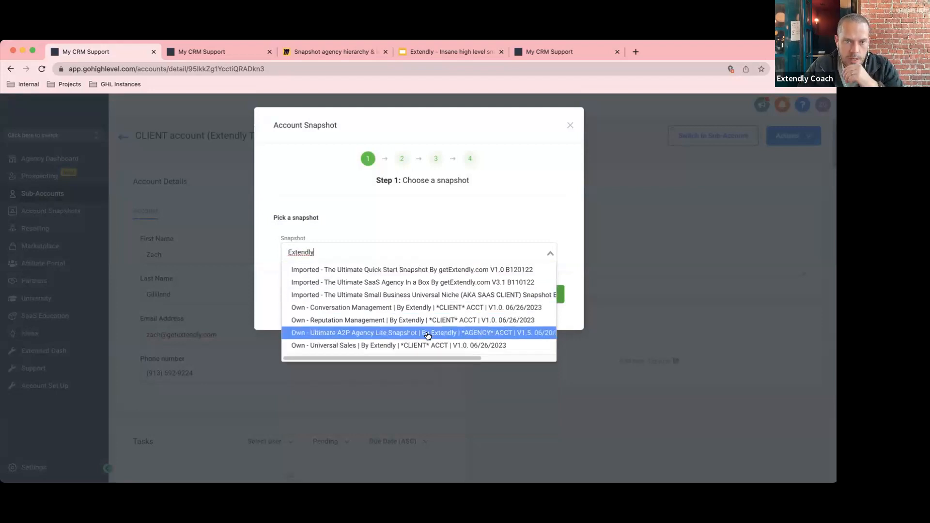
key(BackSpace)
key(BackSpace)
key(BackSpace)
key(BackSpace)
key(BackSpace)
key(BackSpace)
key(BackSpace)
key(BackSpace)
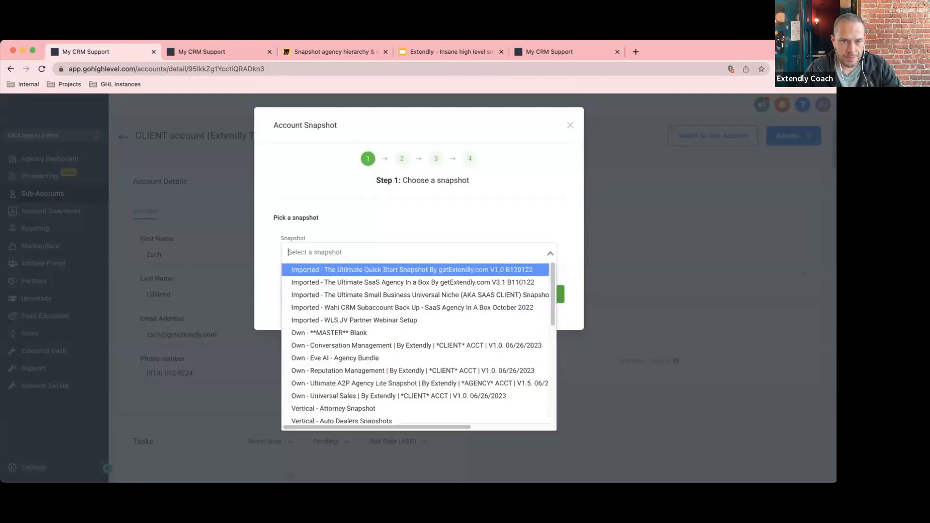
text(MAS)
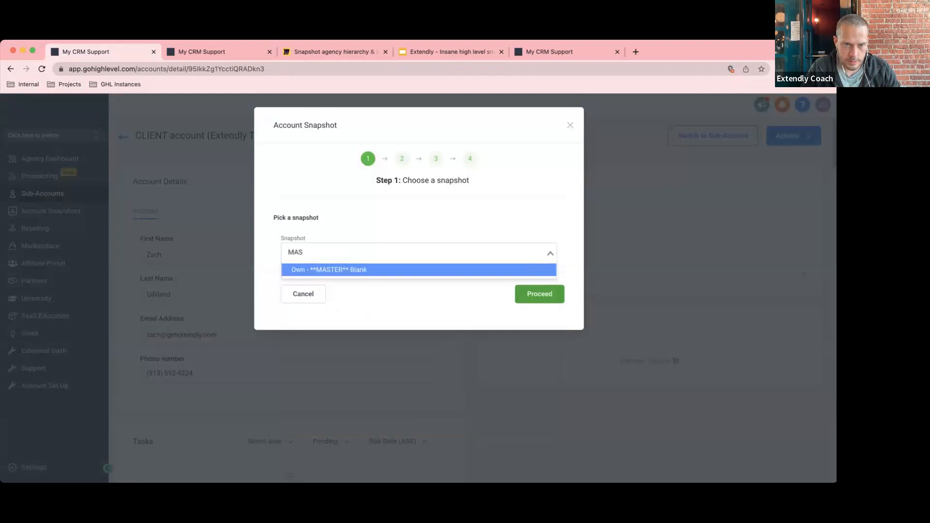
click(373, 310)
click(317, 294)
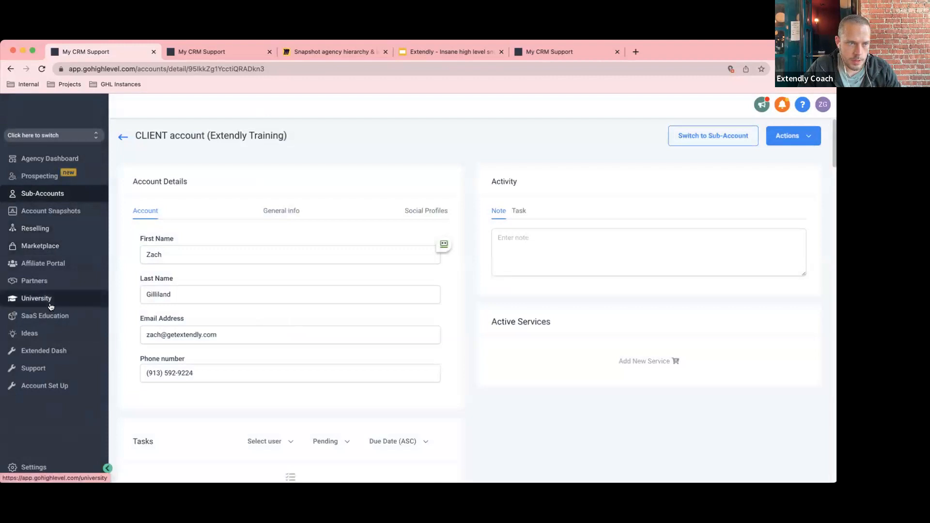
In agency settings, copy the MASTER Blank snapshot name.
click(29, 466)
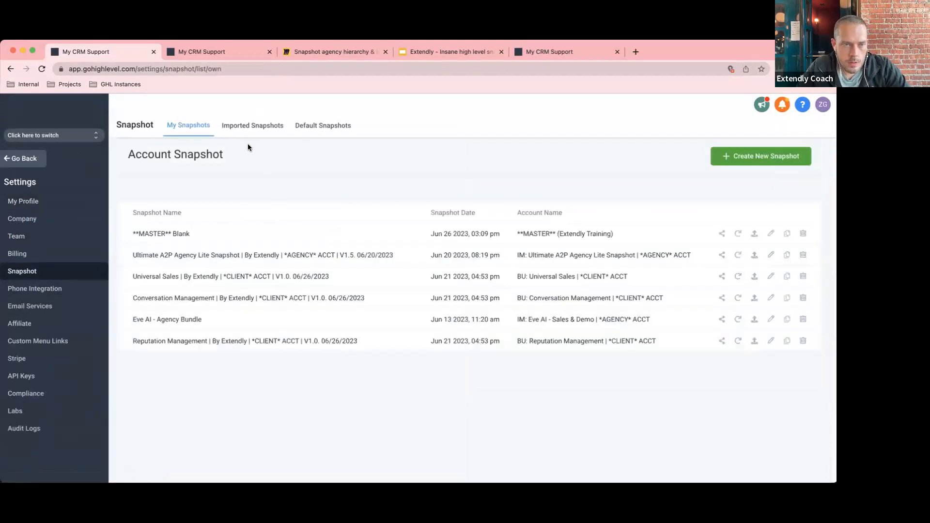
drag(191, 234, 140, 236)
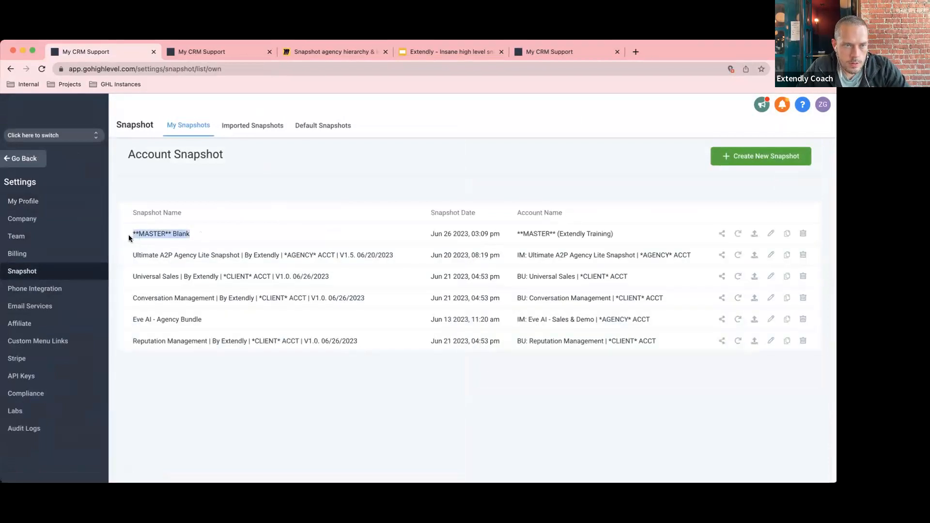
click(201, 234)
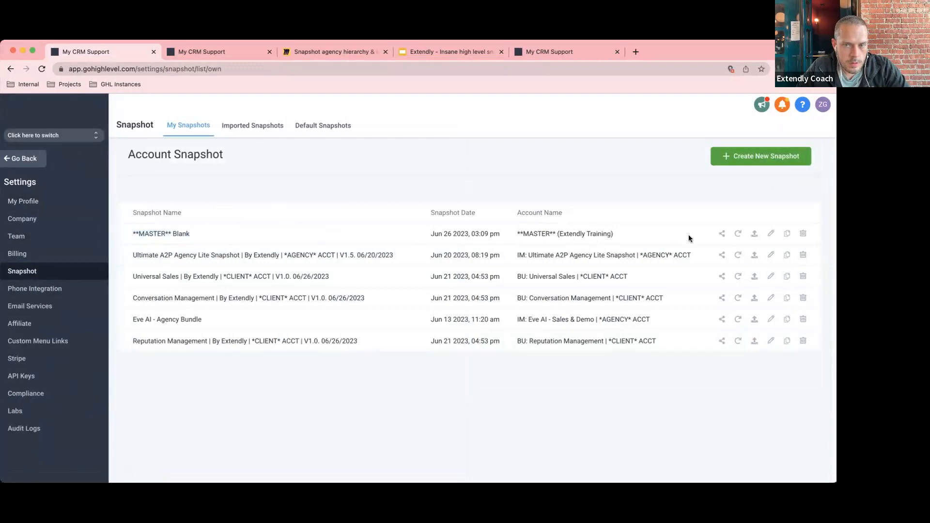
Create a new account snapshot named '**MASTER** Blank (Extendly Training)' and save it.
click(770, 234)
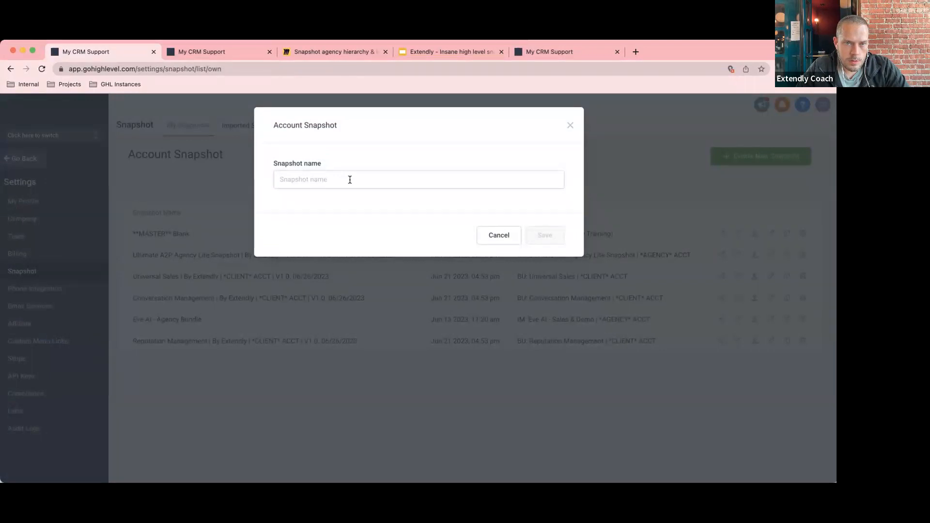
click(349, 179)
text(**MASTER** Blank)
text(()
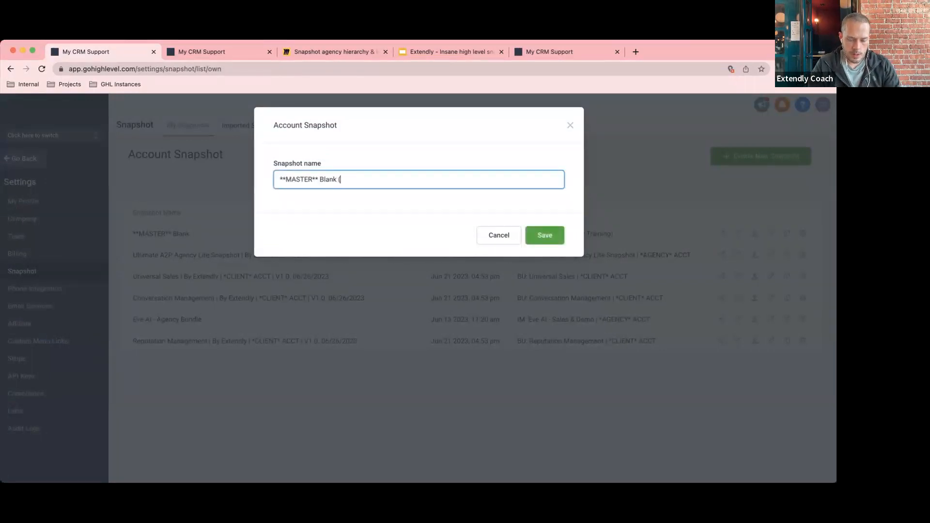
text(Extendly Training)
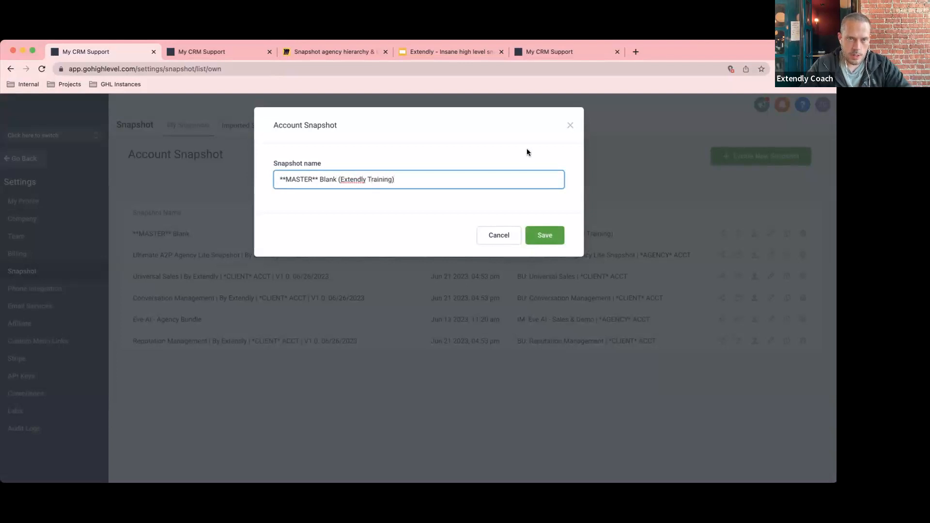
click(543, 235)
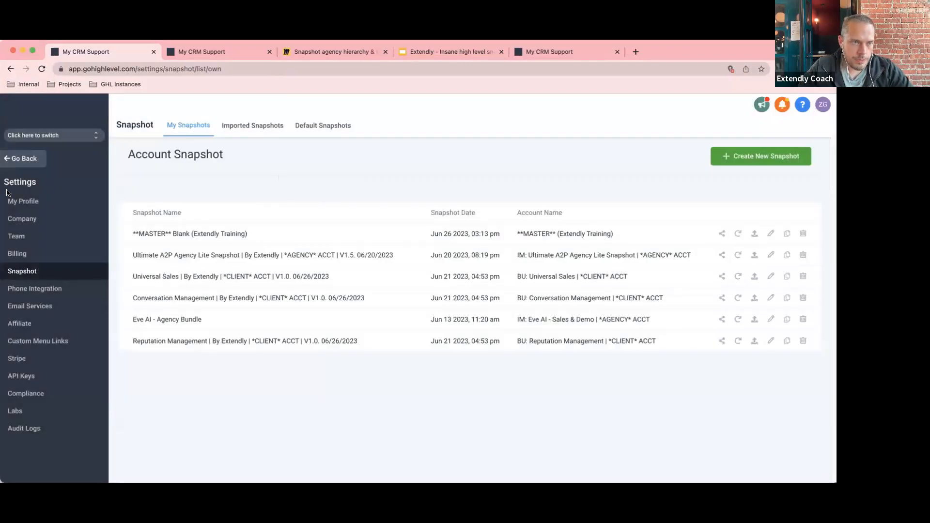
Filter the sub-accounts for 'CLIENT' and open the CLIENT account (Extendly Training) management page.
click(25, 159)
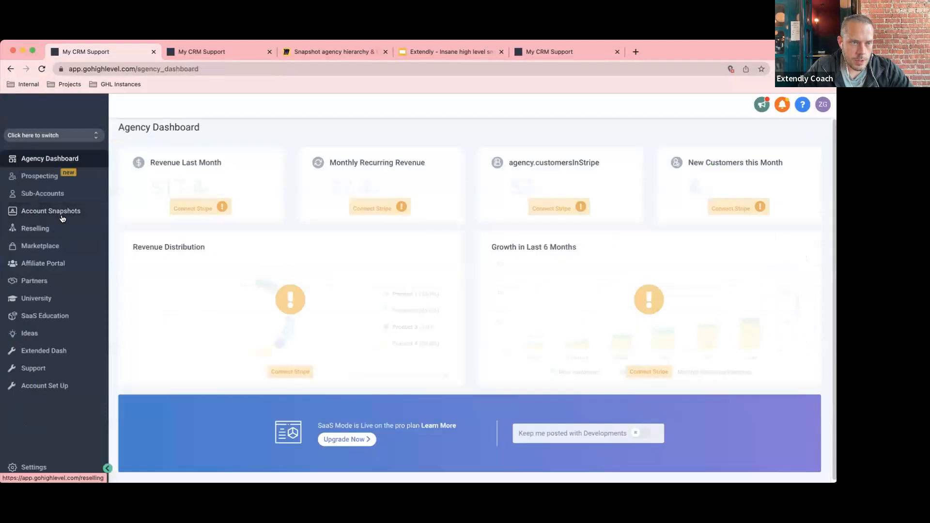
click(55, 195)
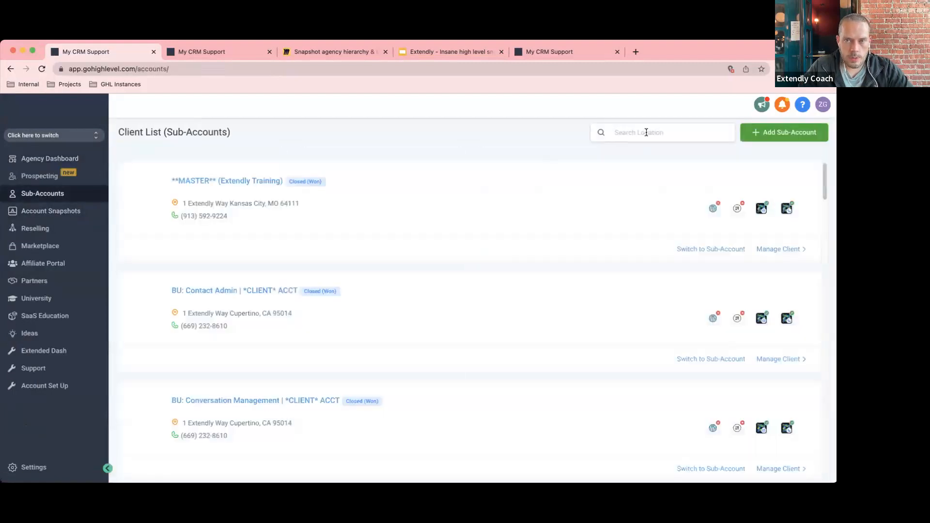
click(646, 133)
text(CLIENT)
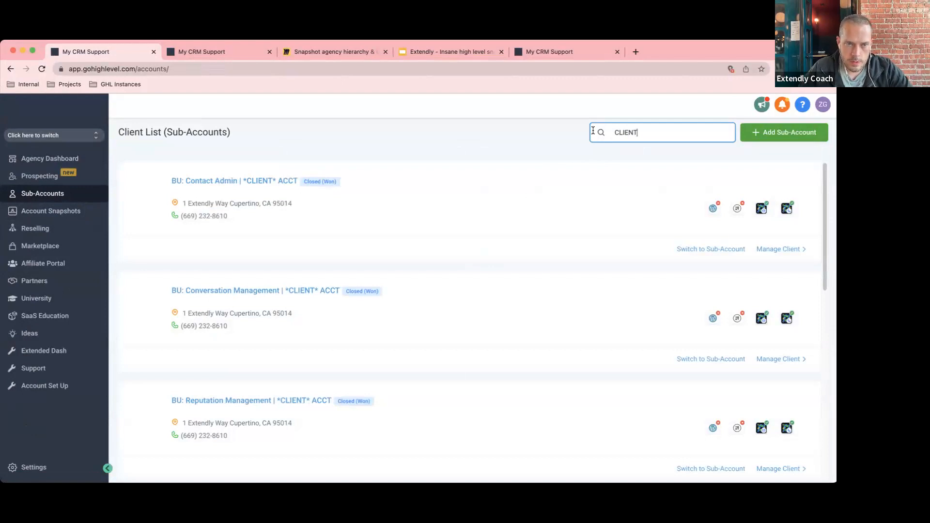
scroll(406, 317, down, 5)
click(780, 412)
Load the 'Own - **MASTER** Blank (Extendly Training)' snapshot into the CLIENT account and proceed to asset selection.
click(788, 136)
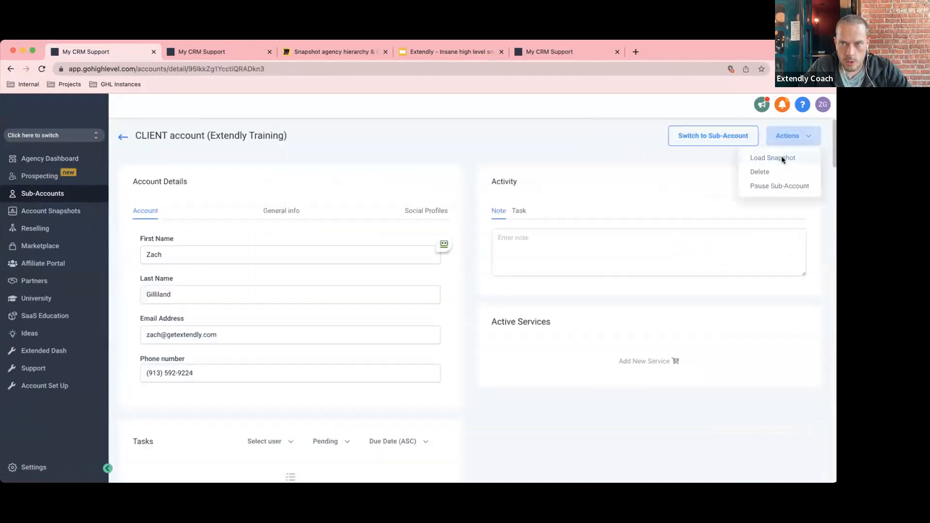
click(773, 158)
click(357, 250)
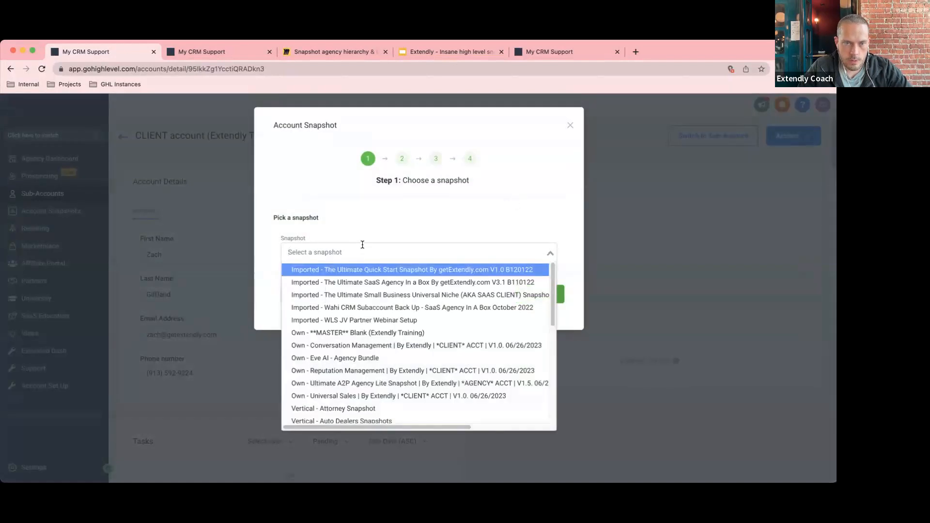
click(417, 333)
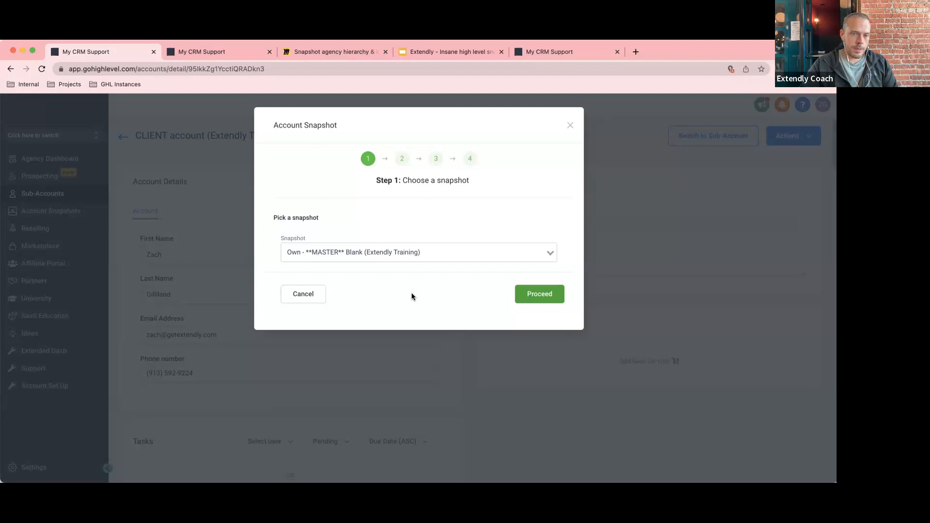
click(542, 296)
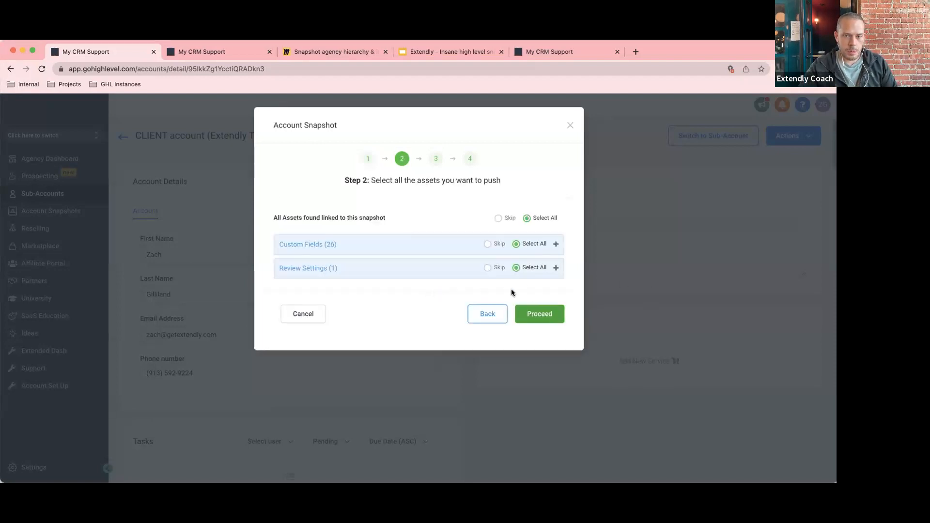
Skip all linked assets and expand the Custom Fields list to review its fields.
click(498, 219)
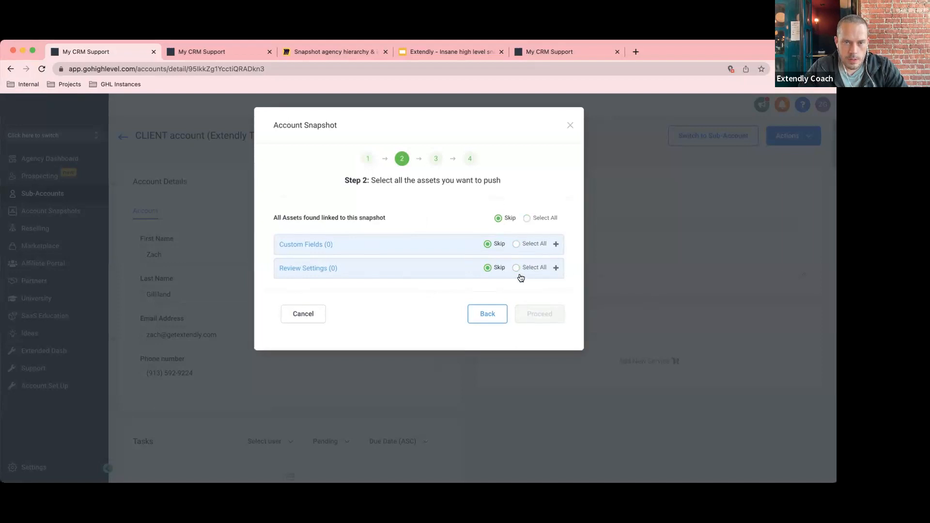
click(554, 246)
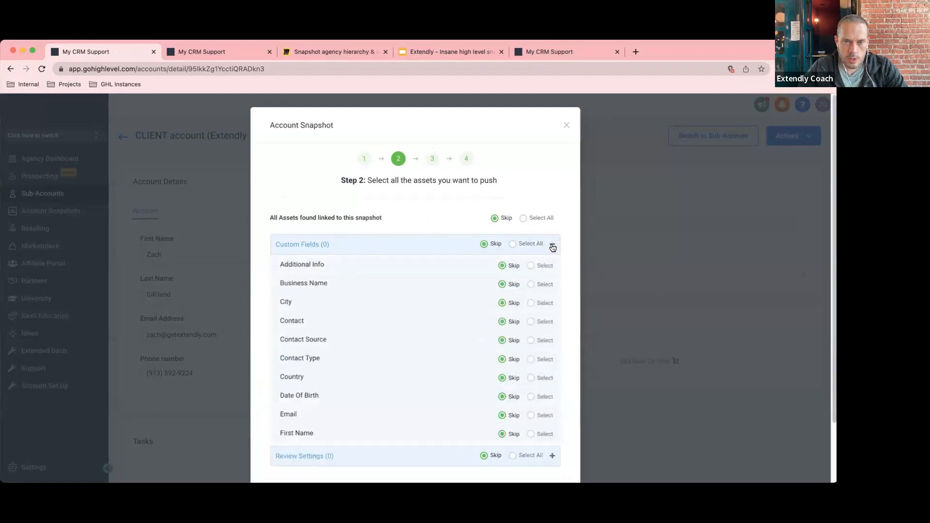
scroll(446, 355, down, 8)
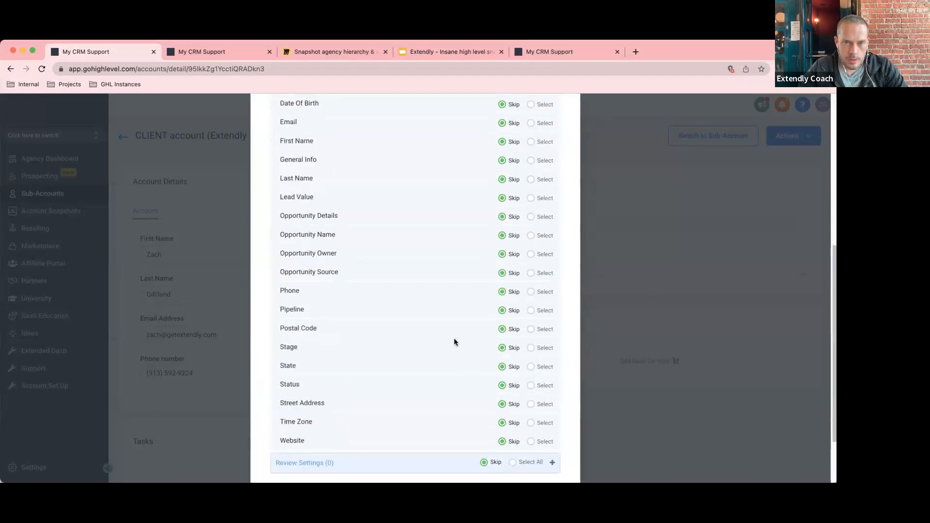
scroll(455, 339, up, 8)
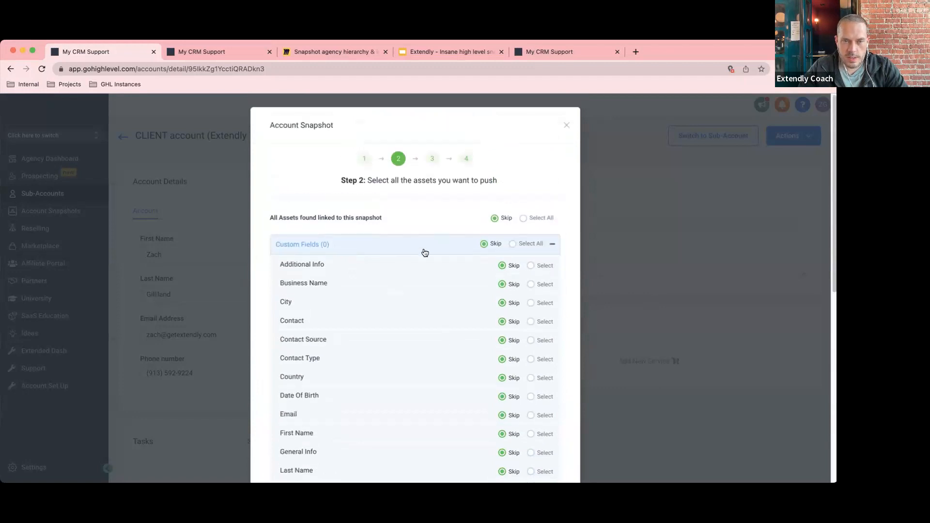
scroll(427, 321, down, 3)
scroll(425, 322, down, 4)
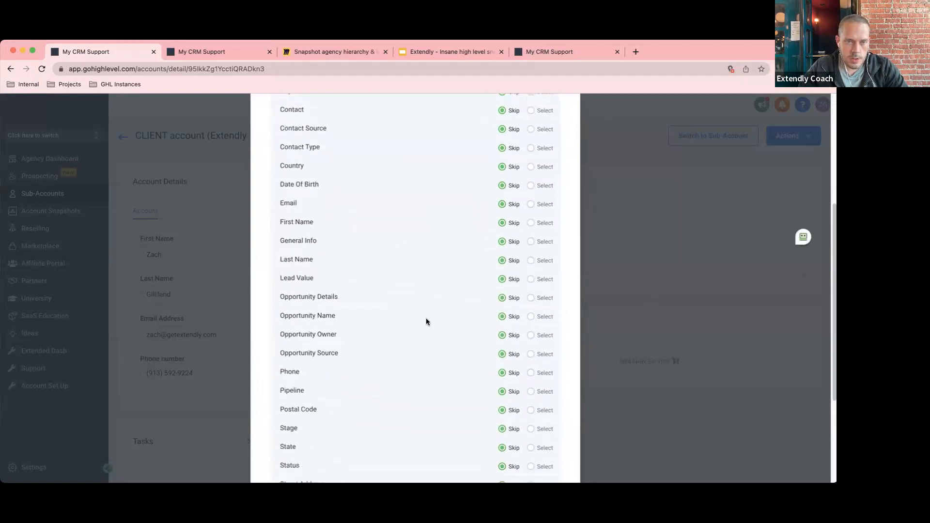
scroll(411, 386, up, 1)
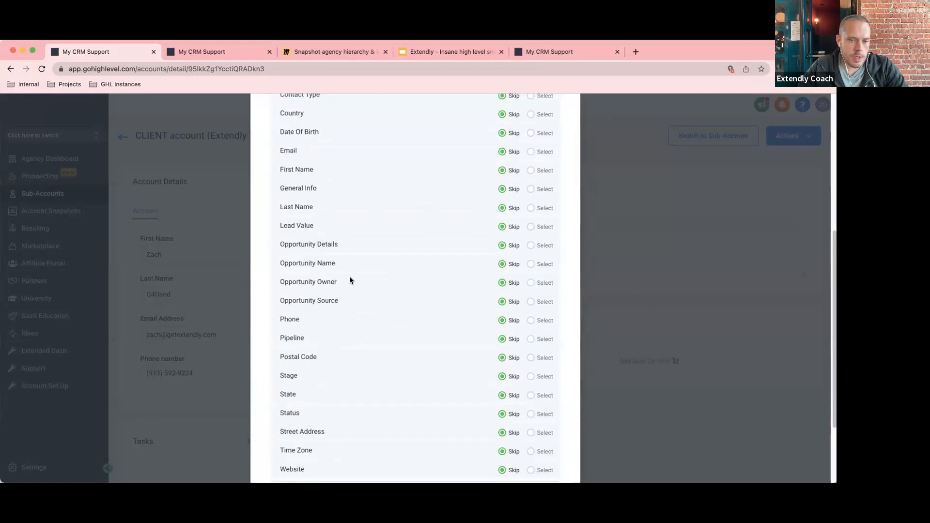
scroll(440, 324, up, 1)
scroll(441, 322, up, 5)
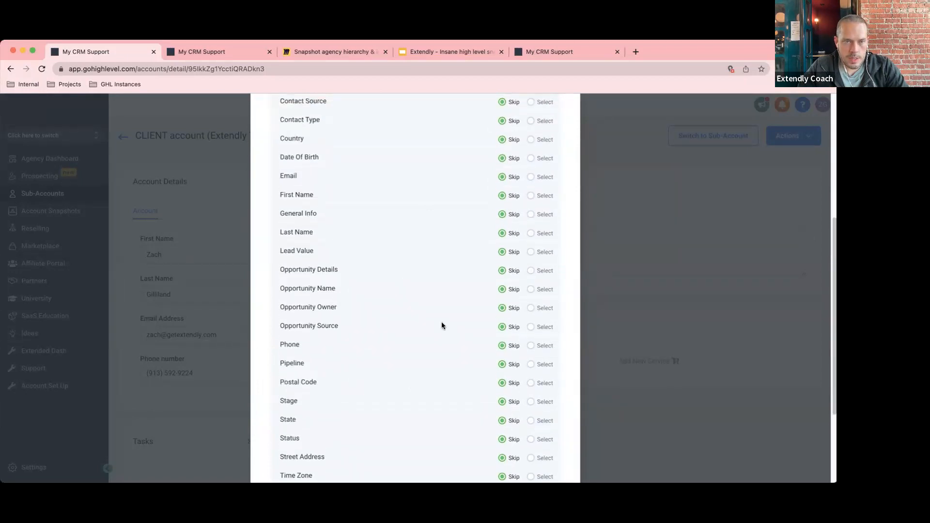
scroll(441, 322, down, 10)
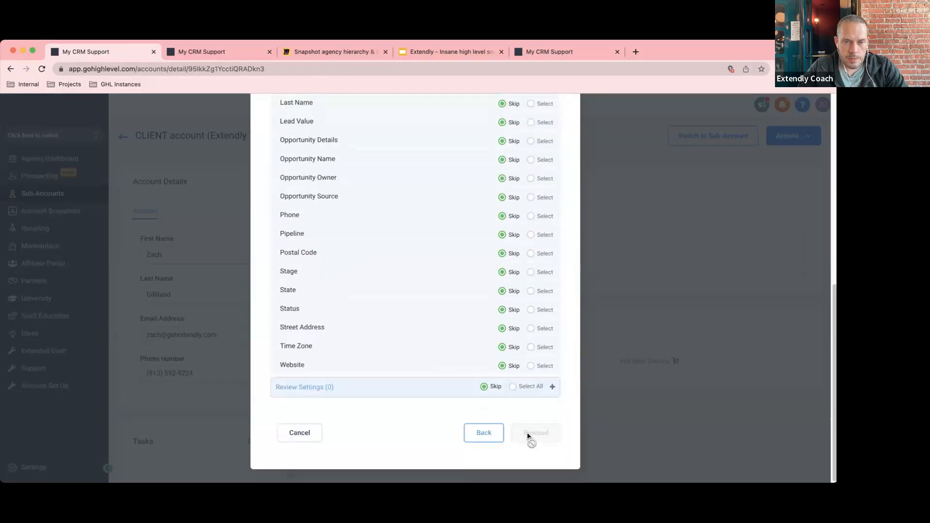
scroll(491, 395, up, 6)
scroll(490, 399, up, 3)
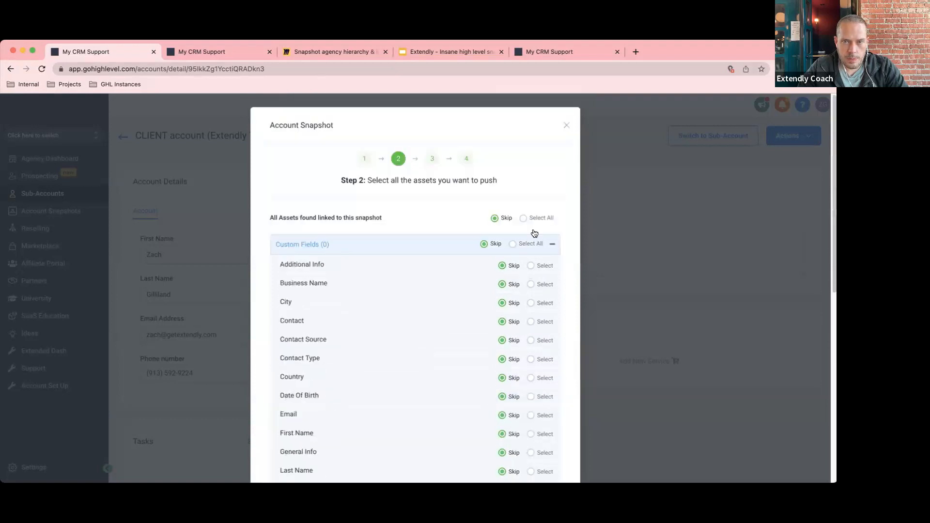
Include all linked assets again, then set every Custom Field to Skip.
click(523, 218)
scroll(521, 360, down, 8)
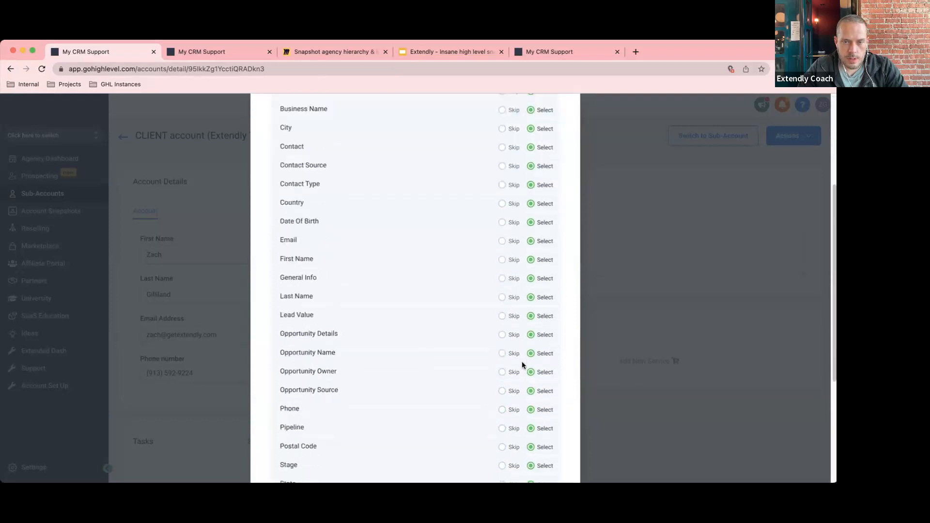
scroll(498, 319, up, 6)
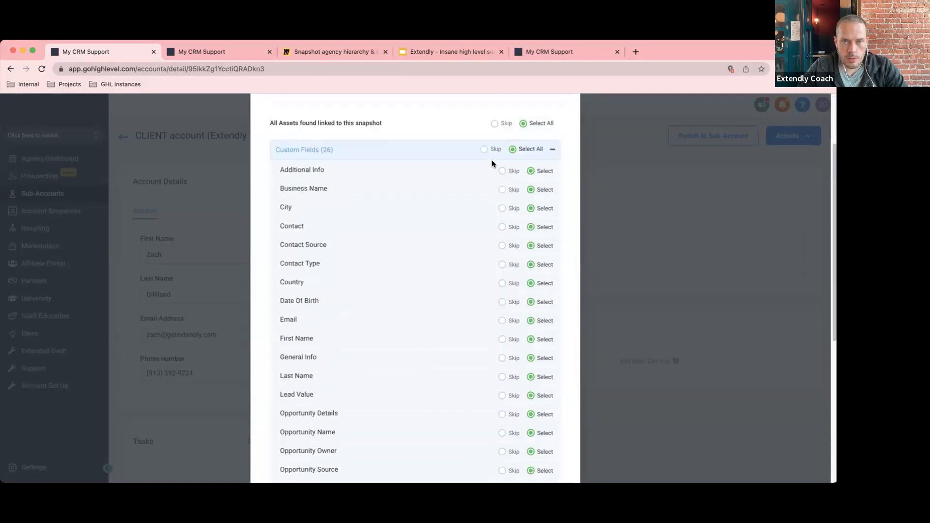
click(483, 150)
scroll(508, 315, down, 5)
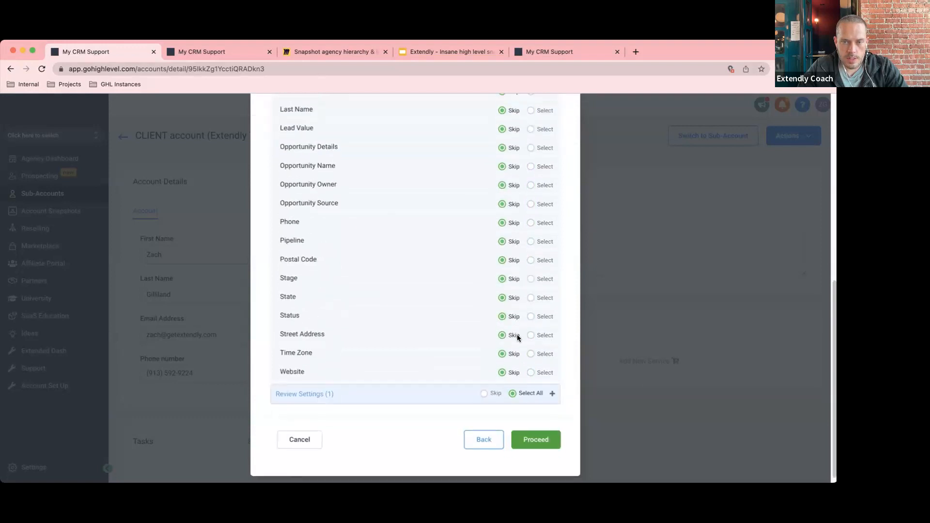
scroll(498, 304, up, 1)
scroll(498, 305, down, 3)
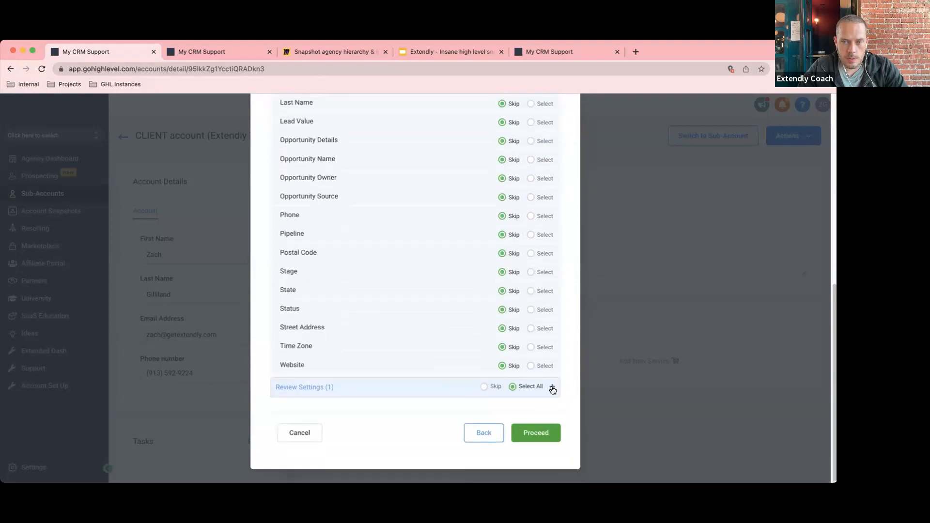
Keep the single Review Settings asset selected after toggling its Missed Call Text Back option.
click(552, 386)
click(483, 386)
click(513, 387)
scroll(527, 420, up, 4)
scroll(529, 415, down, 3)
click(501, 425)
click(513, 411)
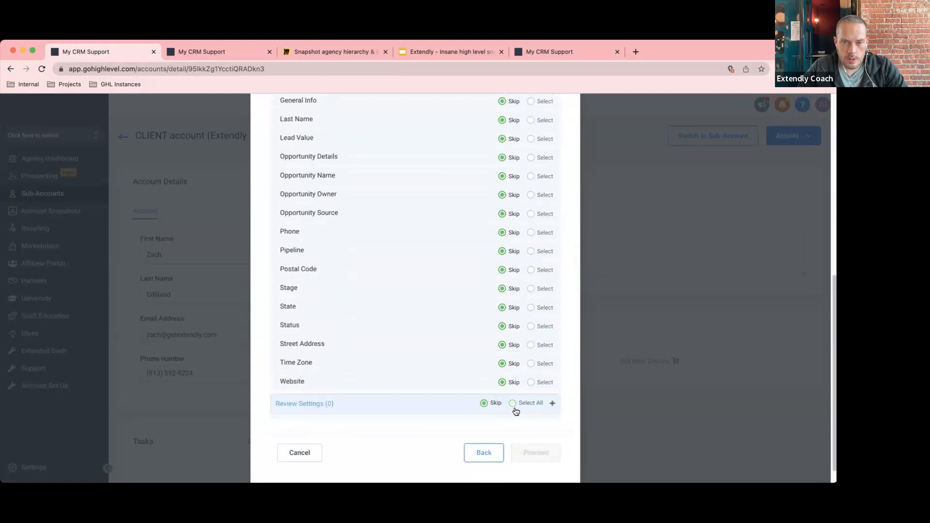
click(514, 403)
scroll(477, 395, up, 1)
scroll(477, 395, up, 5)
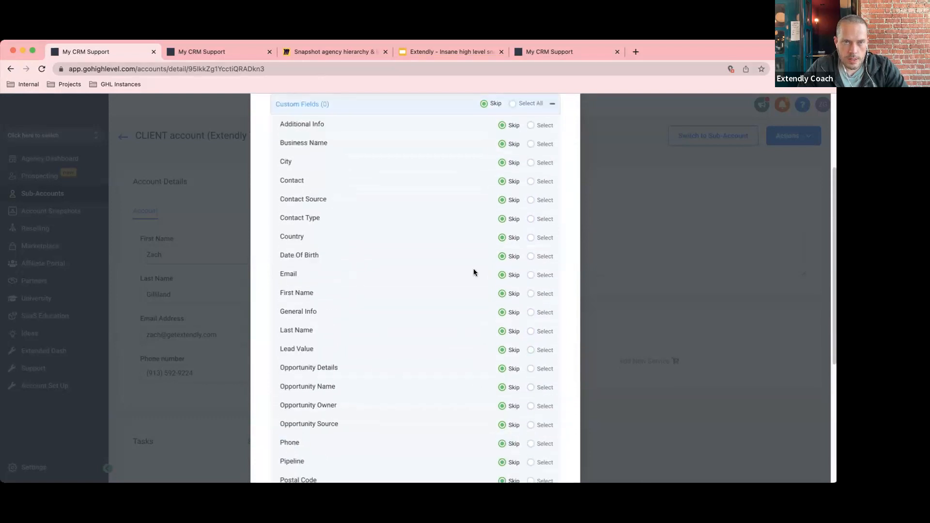
scroll(468, 270, up, 1)
scroll(467, 268, up, 2)
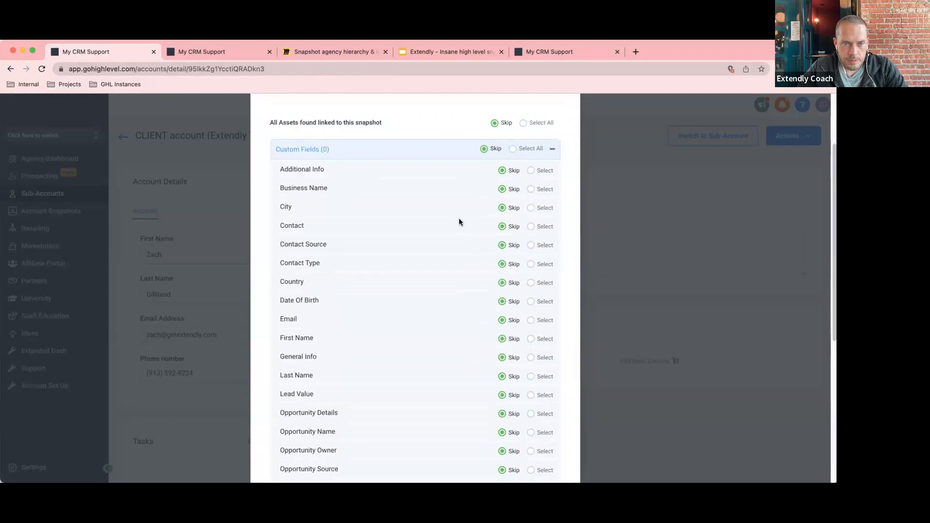
scroll(457, 221, down, 8)
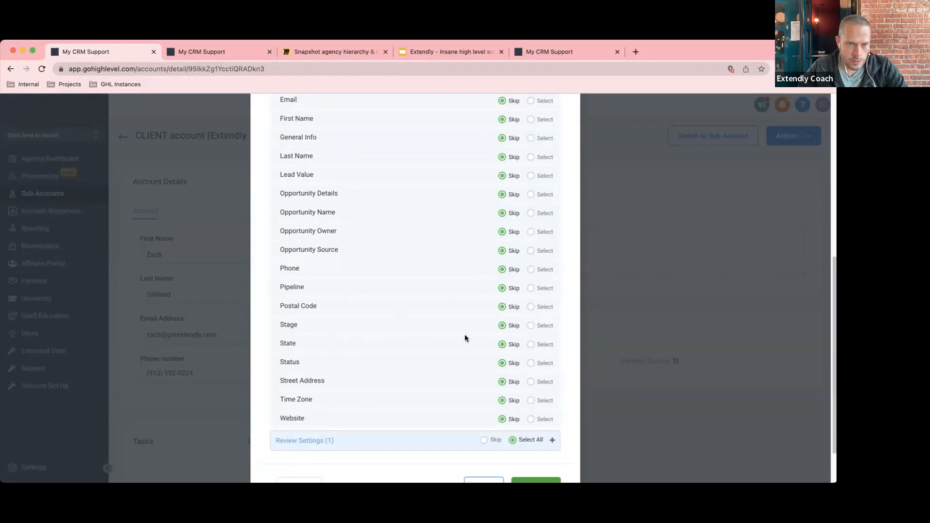
scroll(451, 369, up, 1)
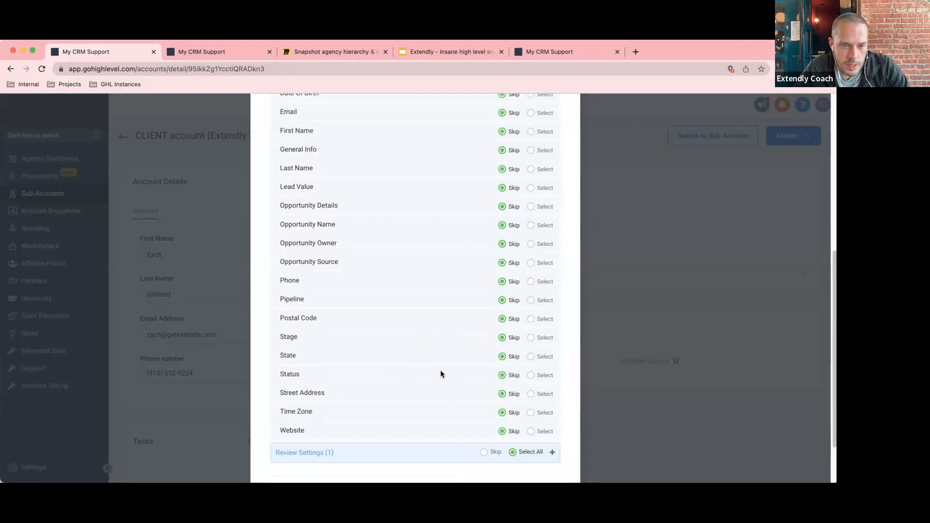
scroll(428, 388, up, 1)
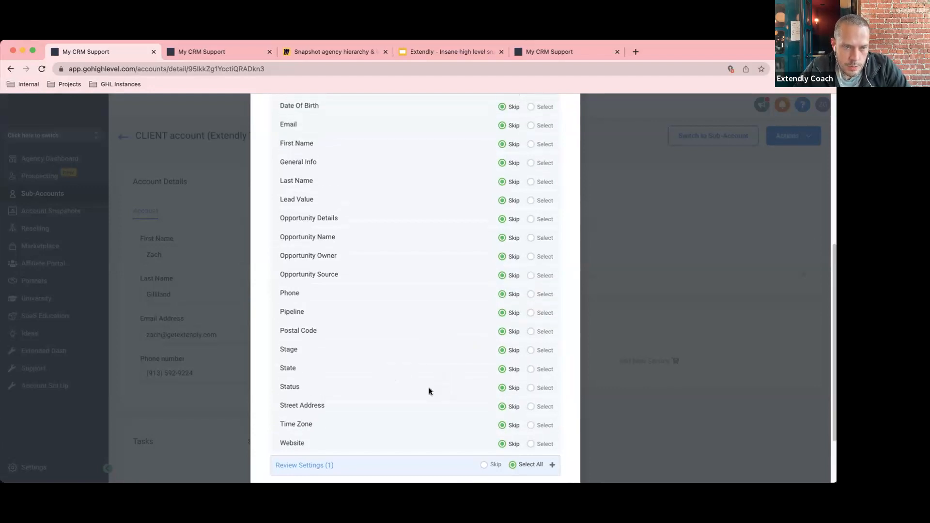
scroll(428, 391, up, 1)
Include the Time Zone and Country custom fields in the push.
click(531, 431)
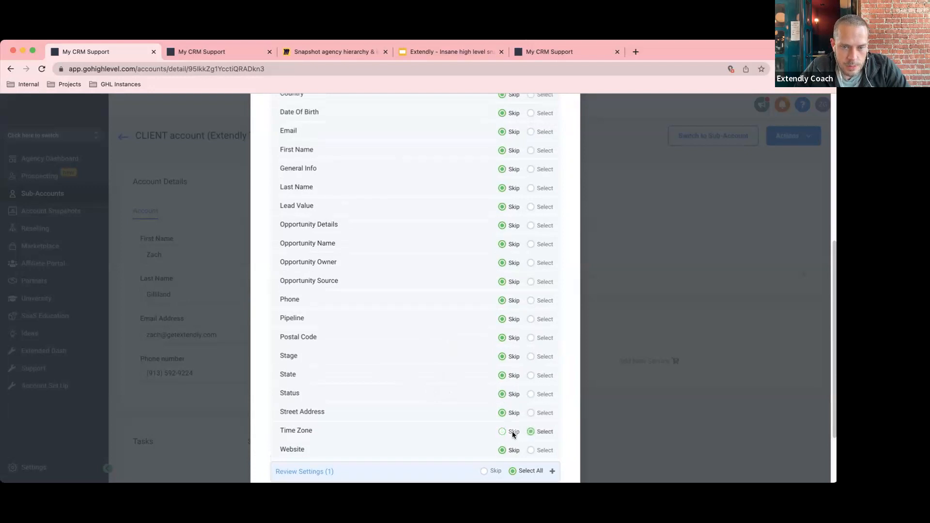
scroll(519, 447, down, 3)
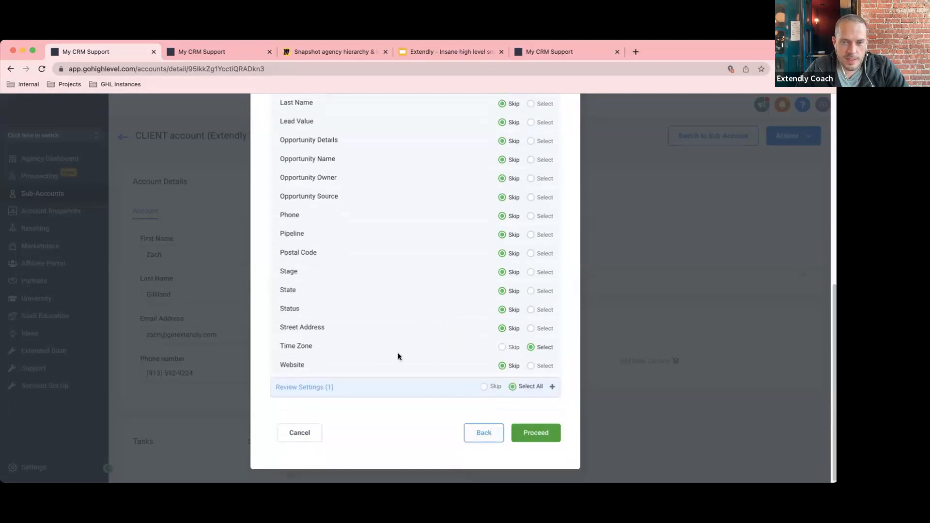
scroll(398, 354, up, 10)
scroll(401, 344, down, 3)
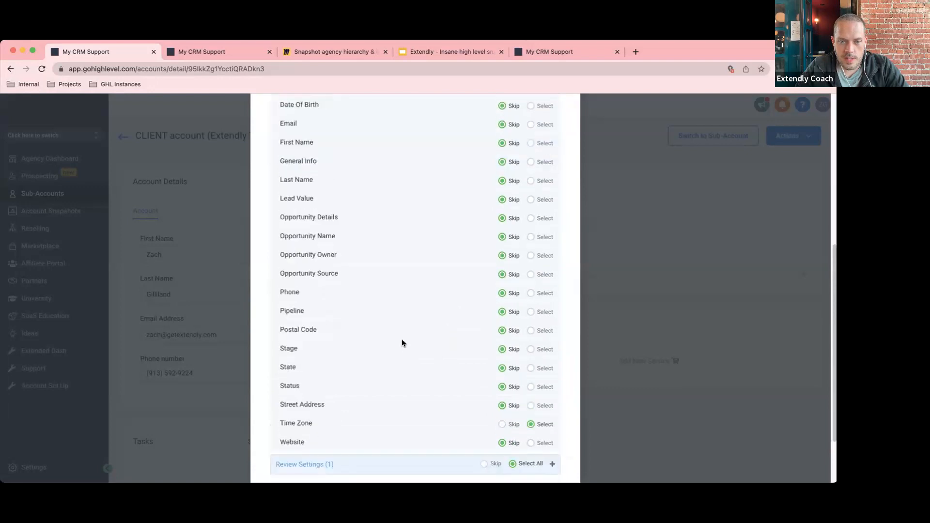
scroll(401, 343, down, 5)
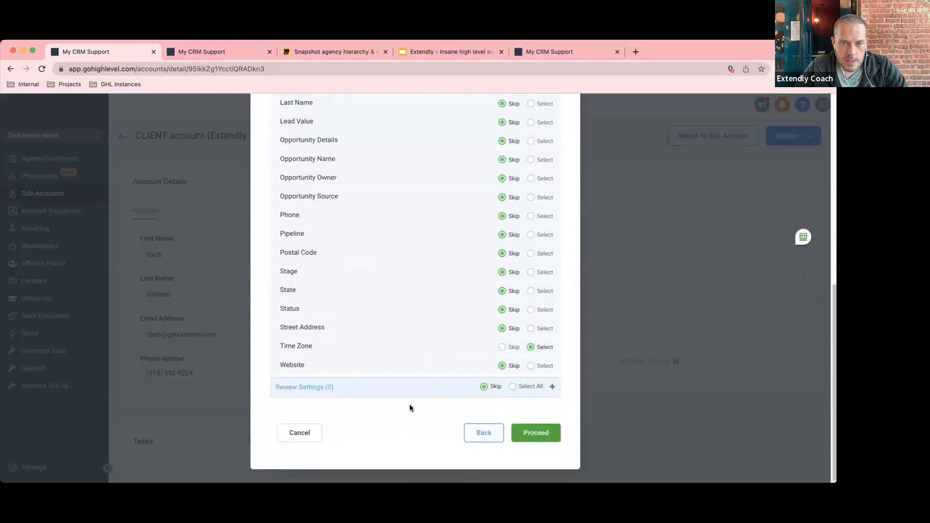
scroll(415, 402, up, 2)
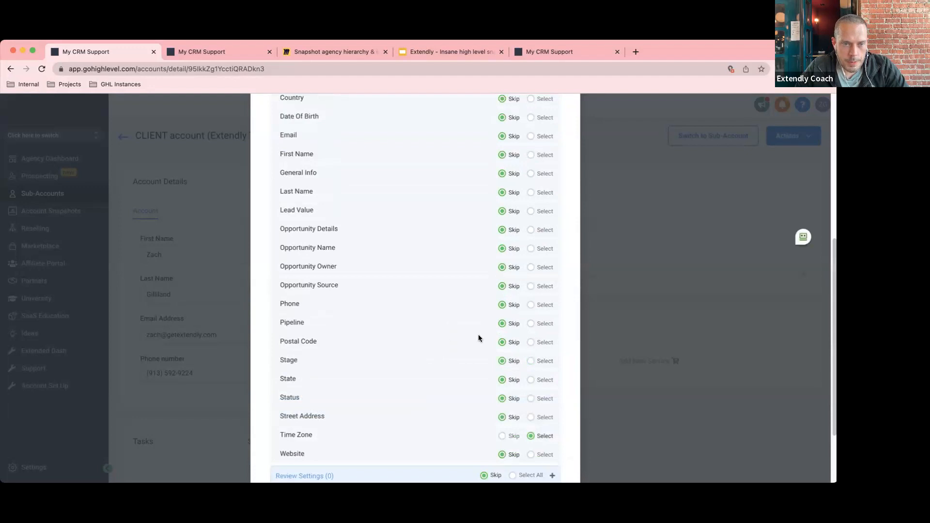
scroll(478, 338, up, 1)
scroll(477, 338, up, 2)
scroll(477, 337, up, 2)
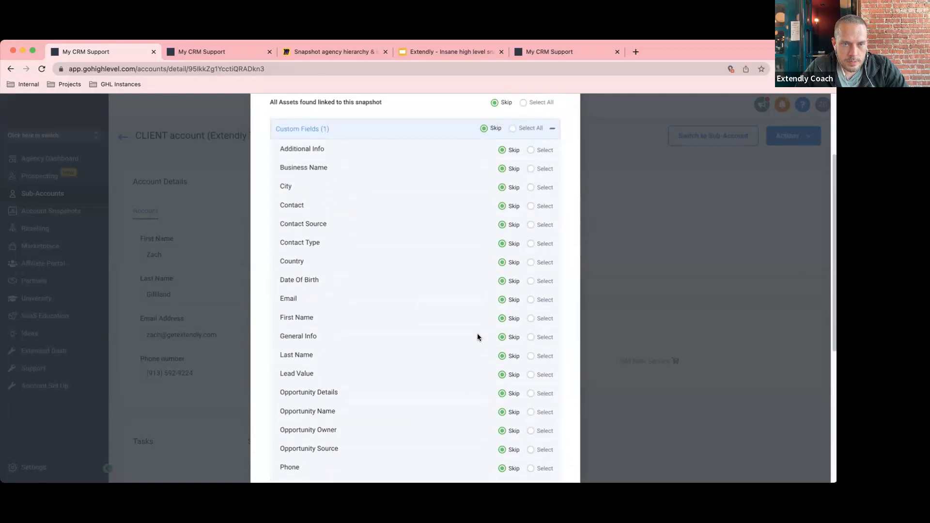
scroll(477, 338, up, 1)
click(531, 281)
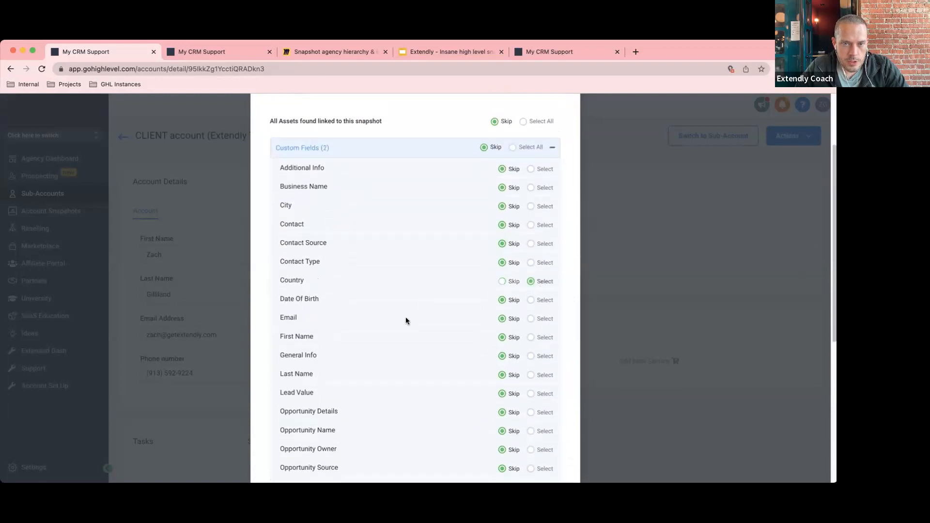
scroll(404, 408, up, 1)
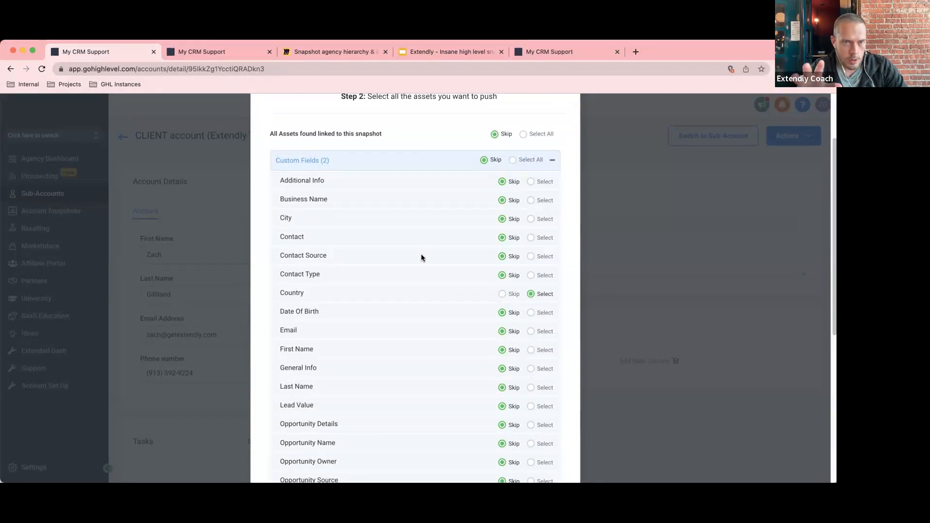
scroll(434, 272, down, 6)
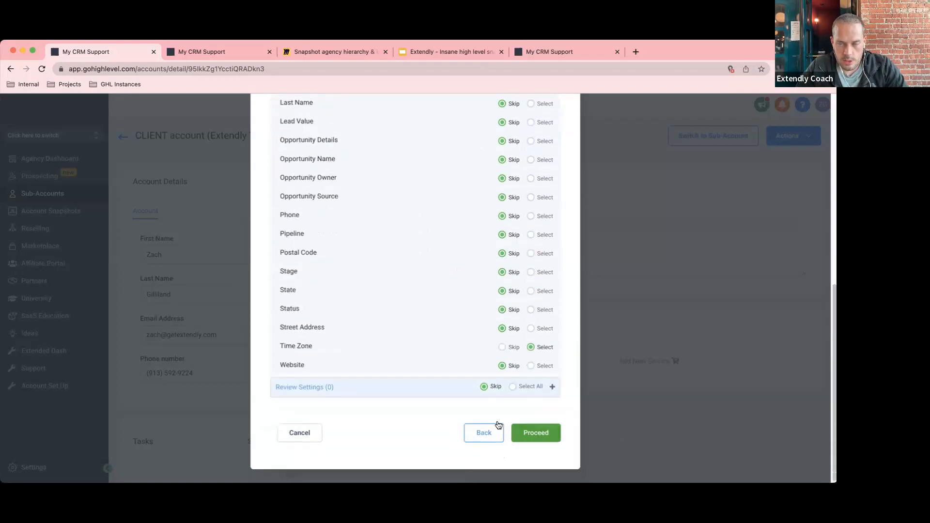
After a first conflict check, select all custom fields and review settings and re-check conflicts.
click(535, 432)
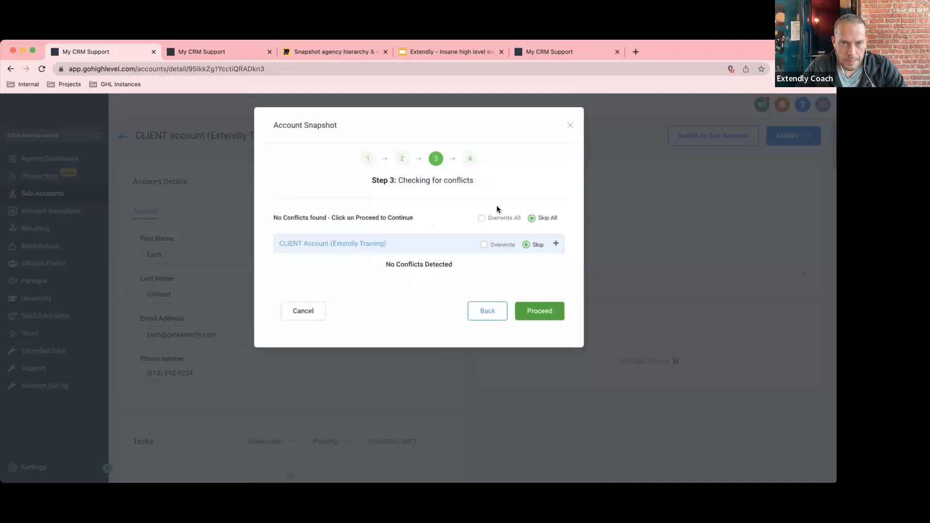
click(555, 245)
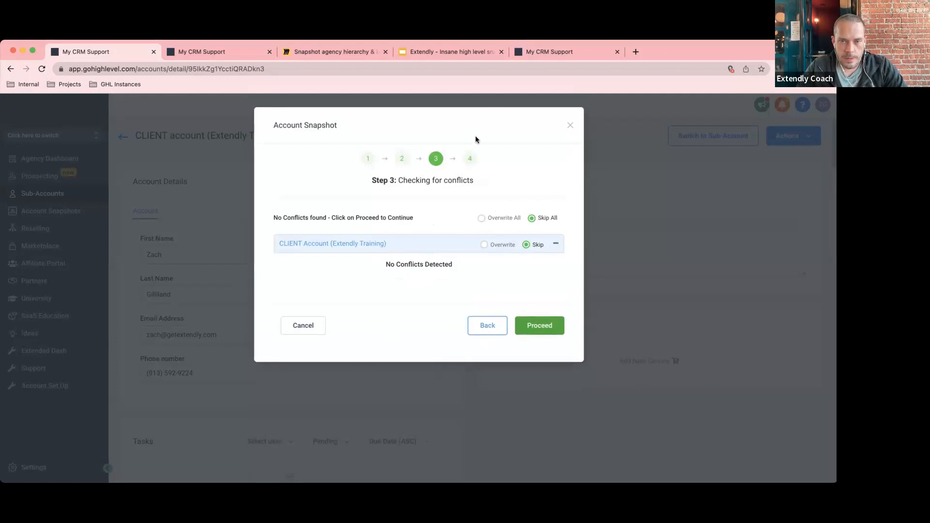
click(490, 326)
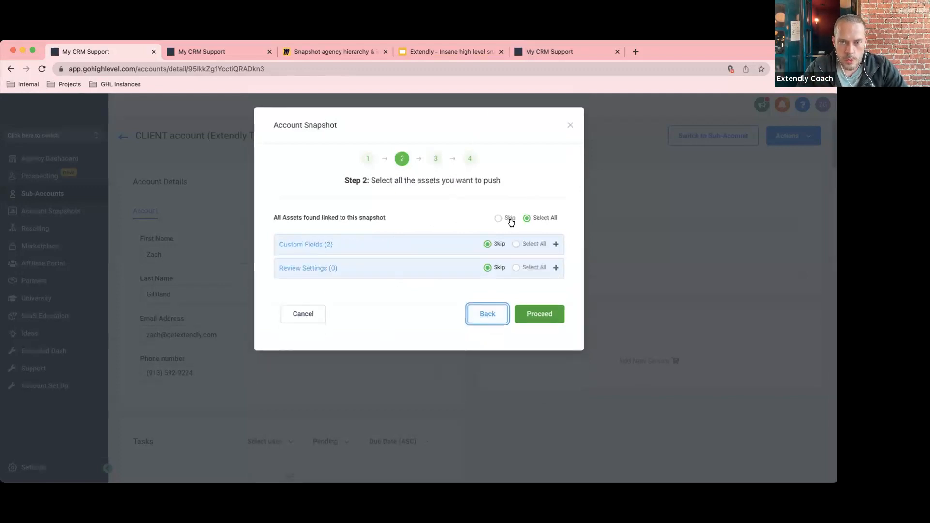
click(516, 244)
click(515, 268)
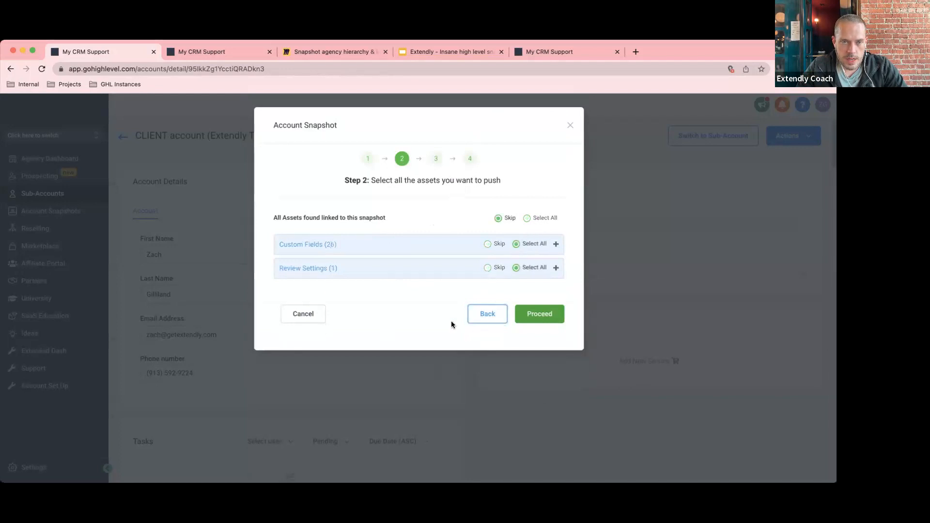
click(543, 316)
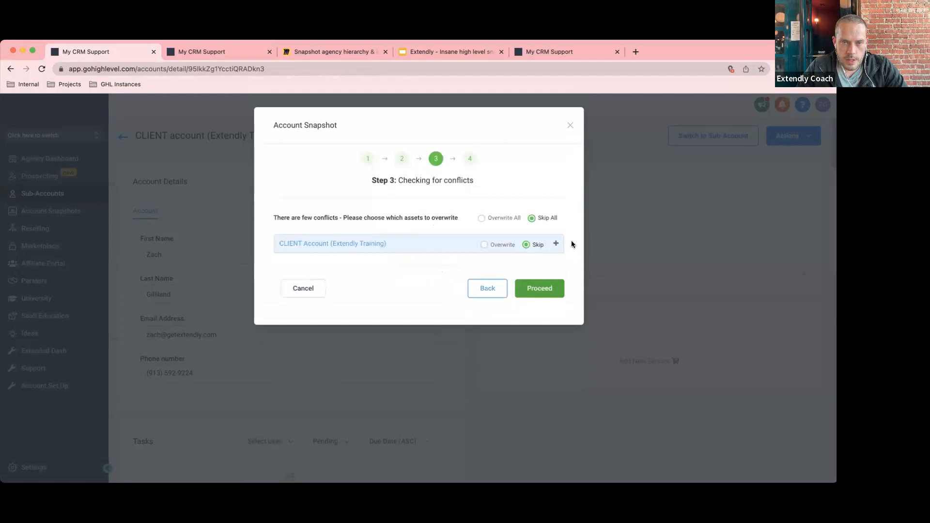
Keep the CLIENT account's conflicts on Skip, re-run the check, push the assets, and close the dialog.
click(556, 244)
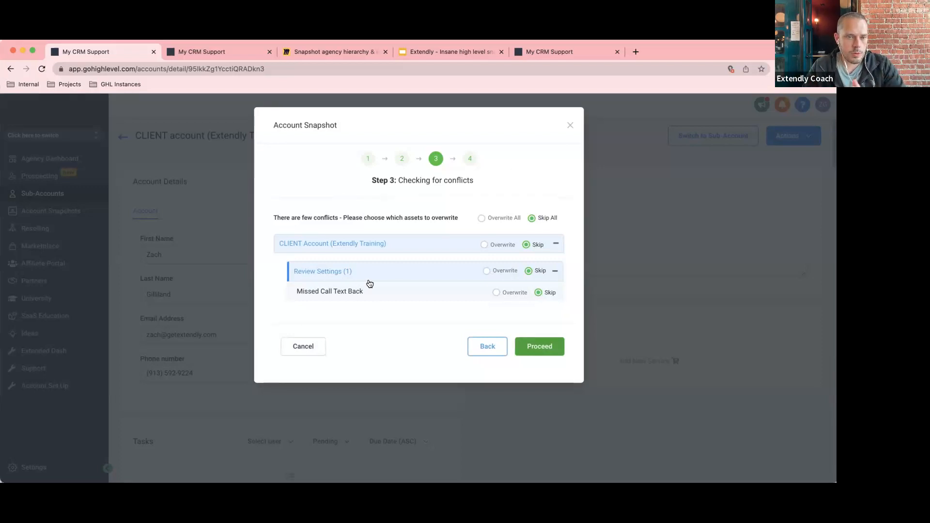
click(482, 346)
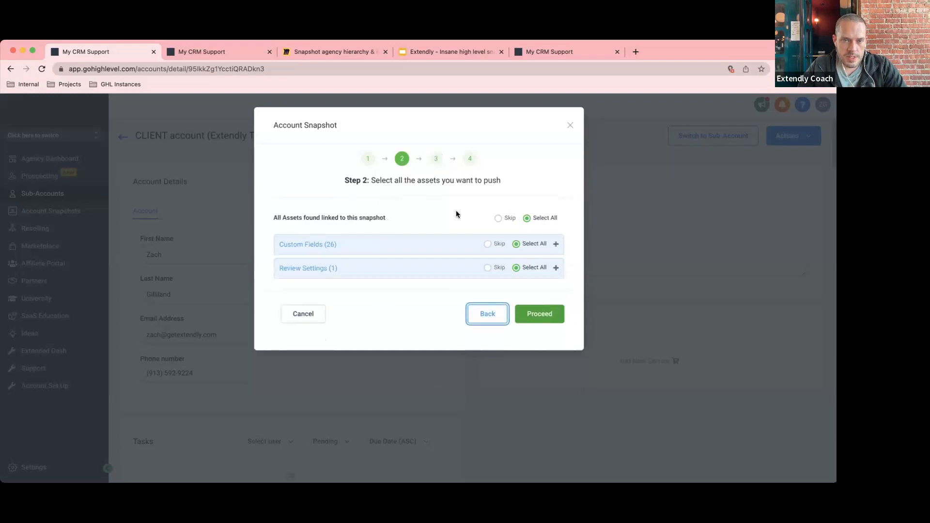
click(533, 317)
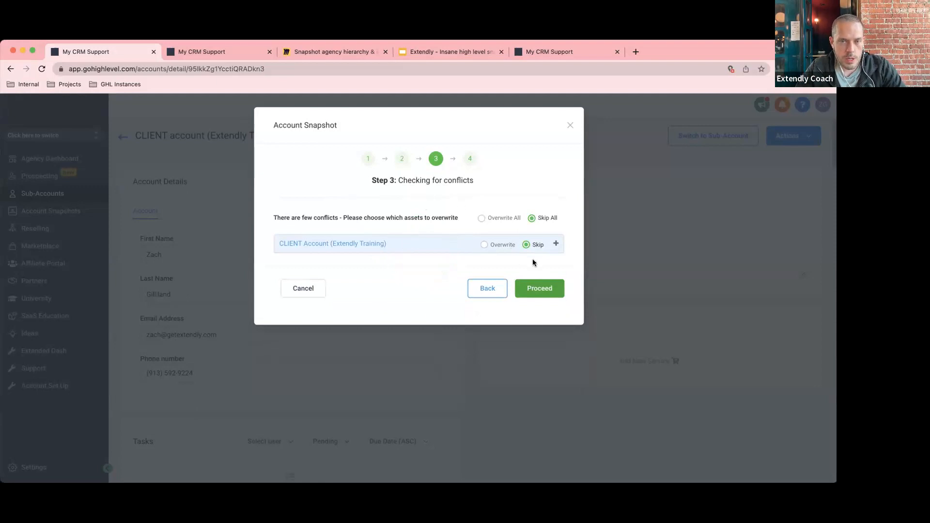
click(534, 293)
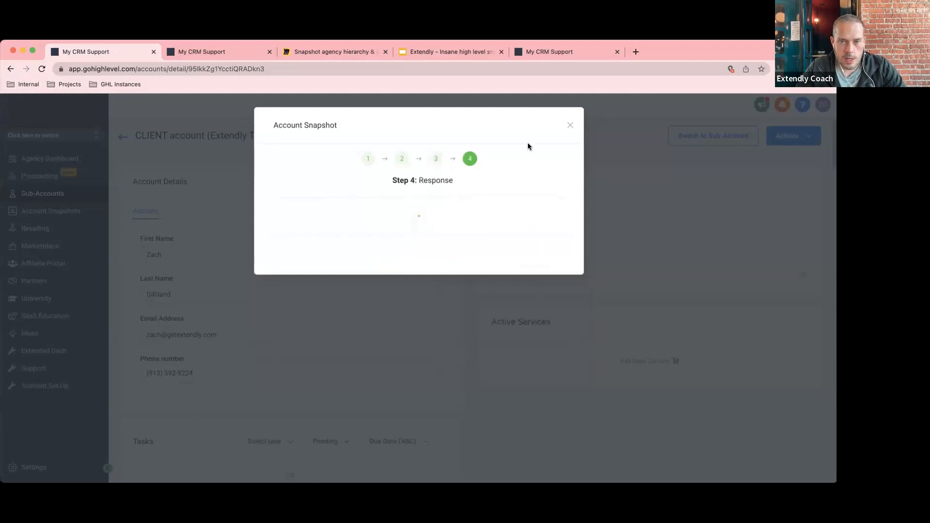
click(543, 255)
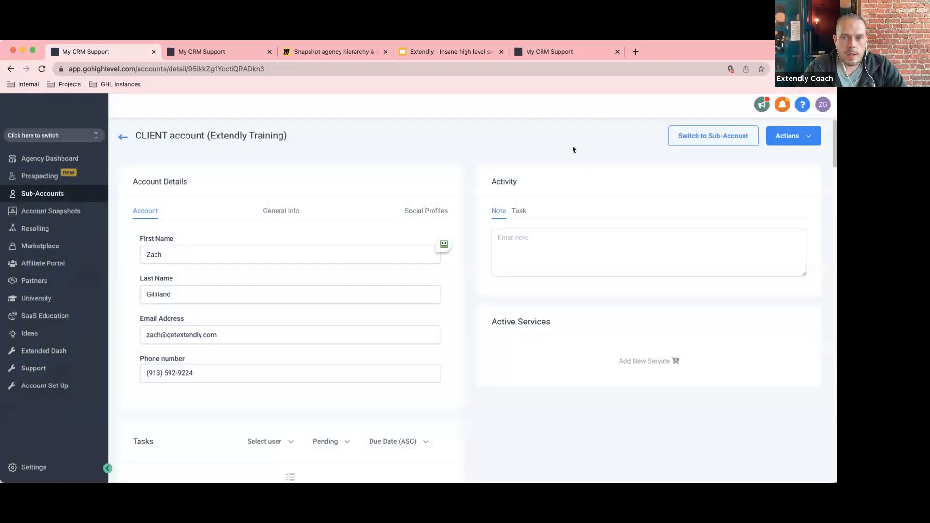
In Snapshot settings, confirm MASTER Blank's push-update dialog lists the CLIENT account as a linked location.
click(67, 468)
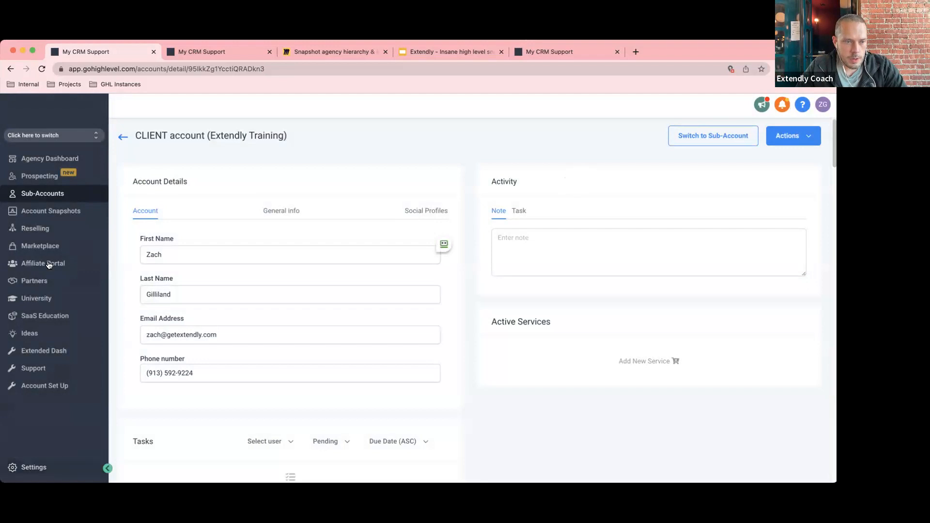
click(59, 272)
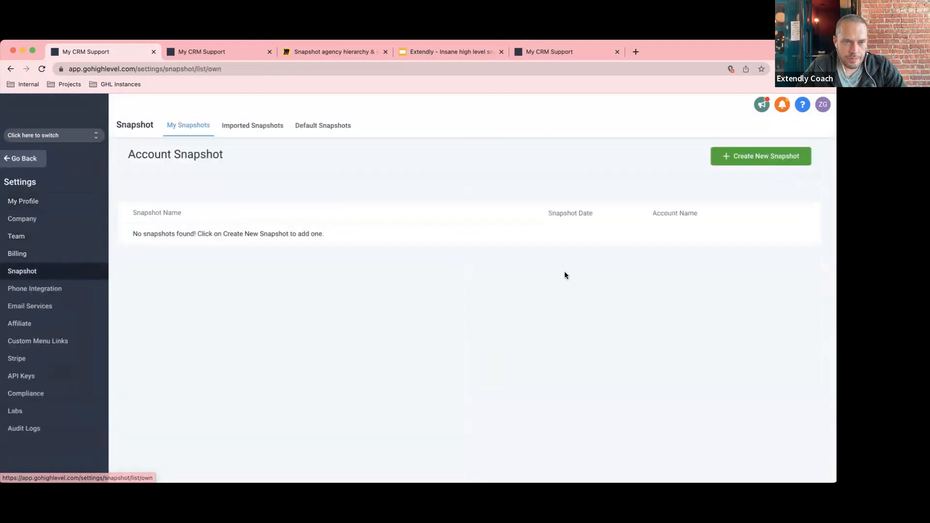
drag(246, 234, 131, 237)
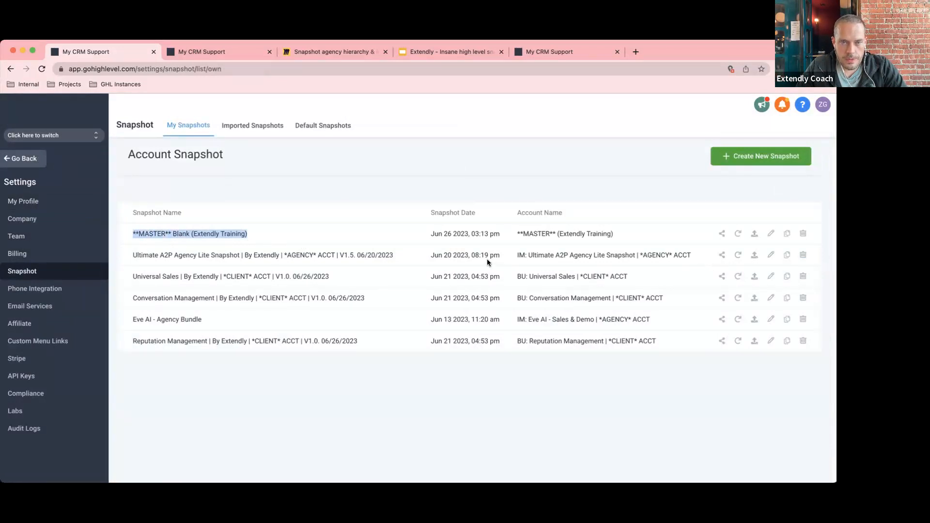
click(754, 235)
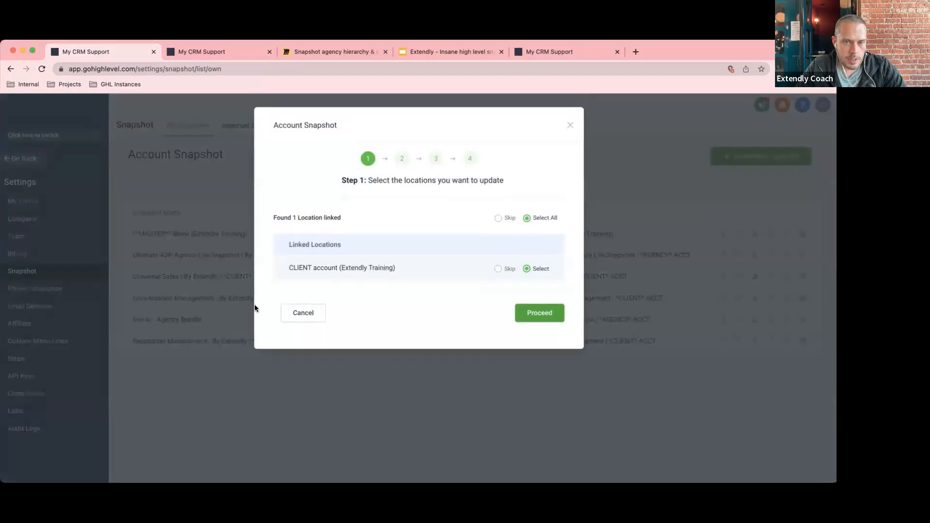
drag(289, 267, 408, 271)
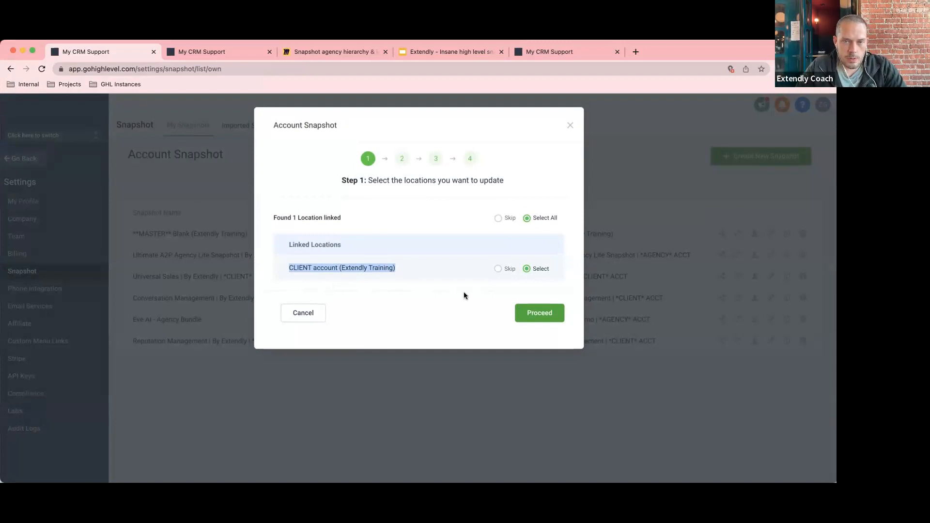
click(547, 311)
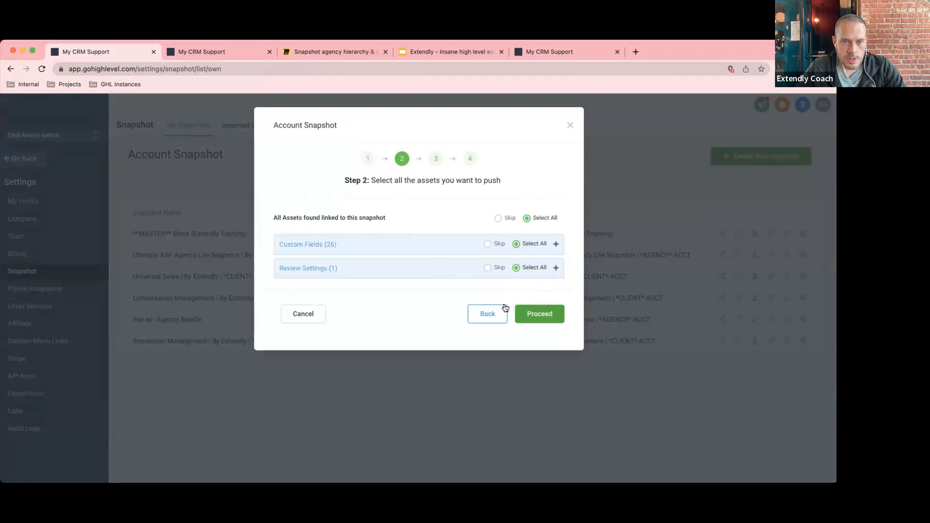
click(570, 125)
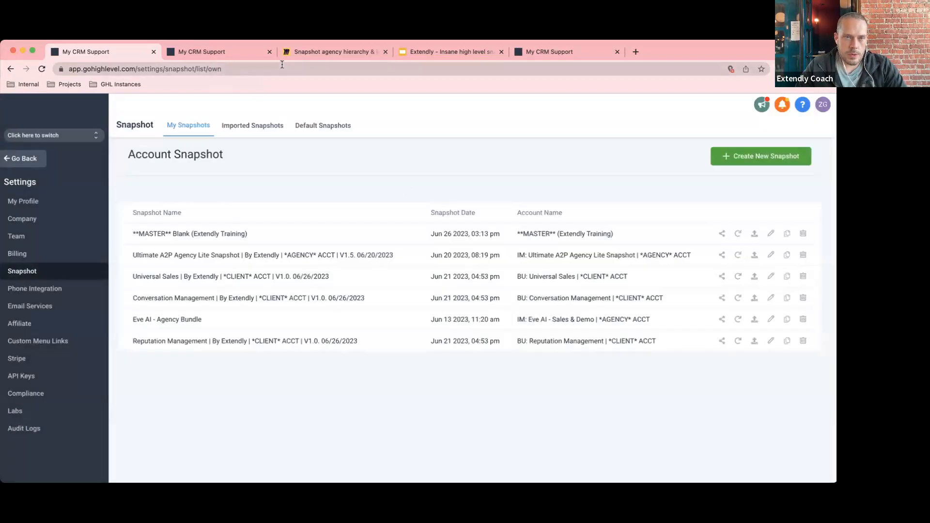
click(336, 54)
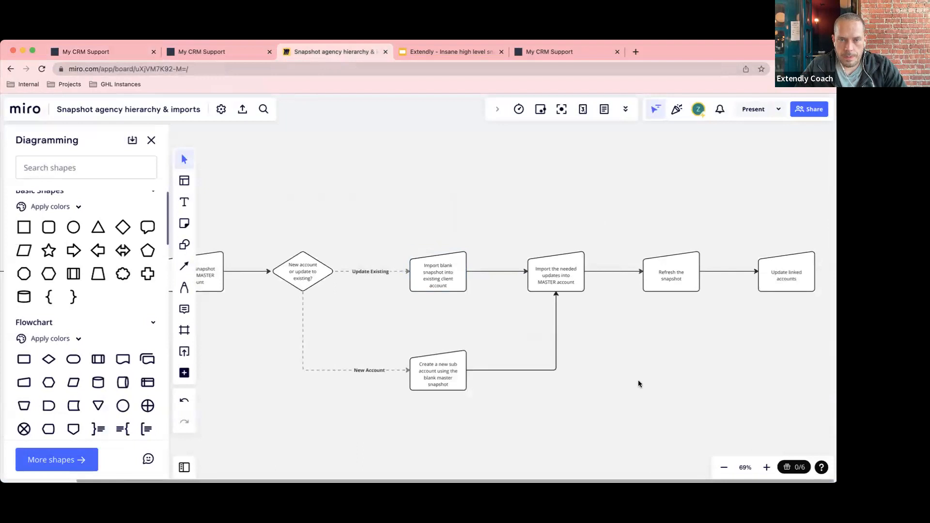
click(552, 277)
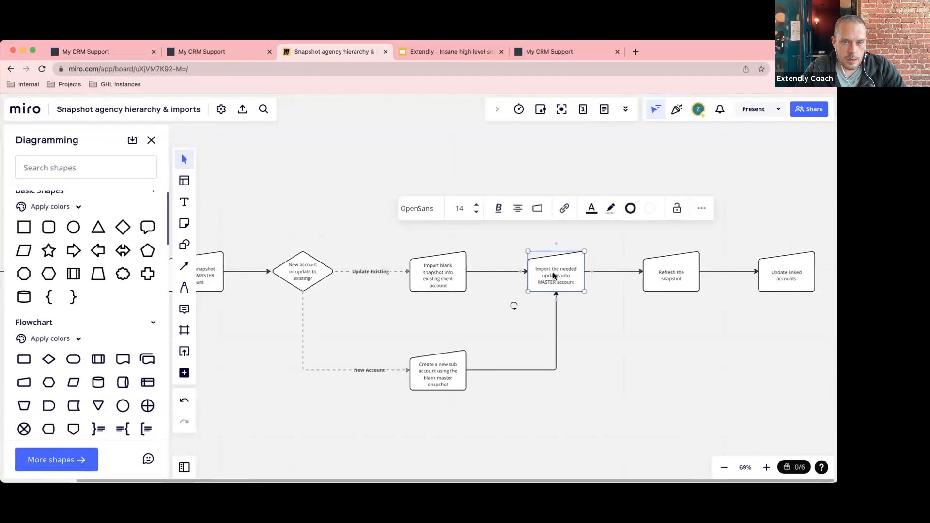
click(595, 339)
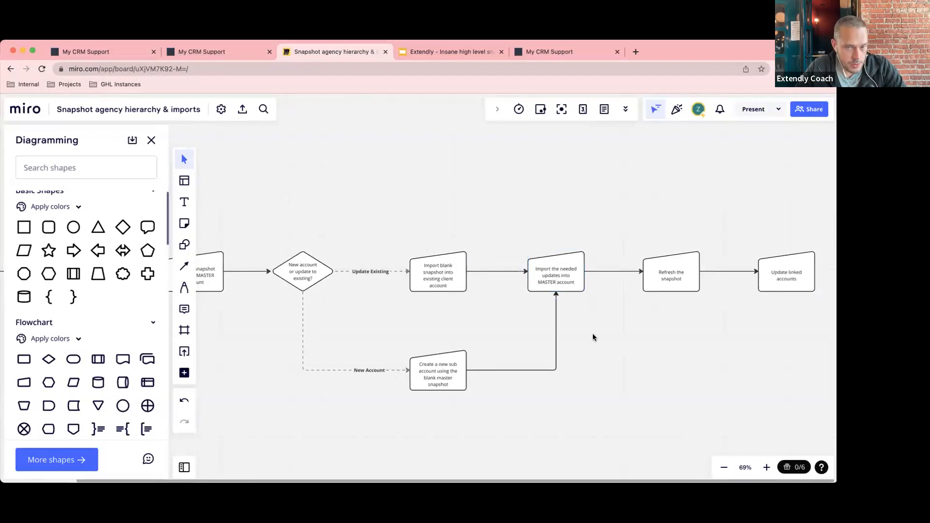
click(548, 274)
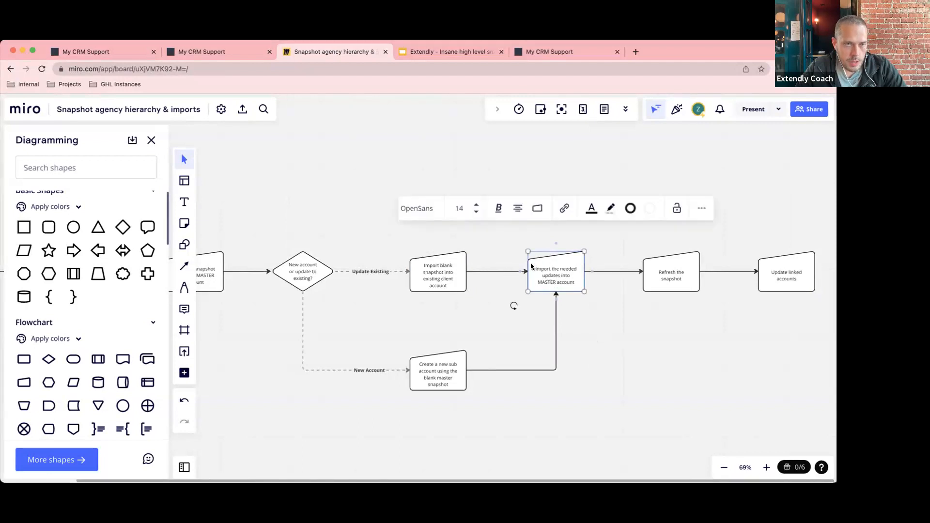
click(121, 52)
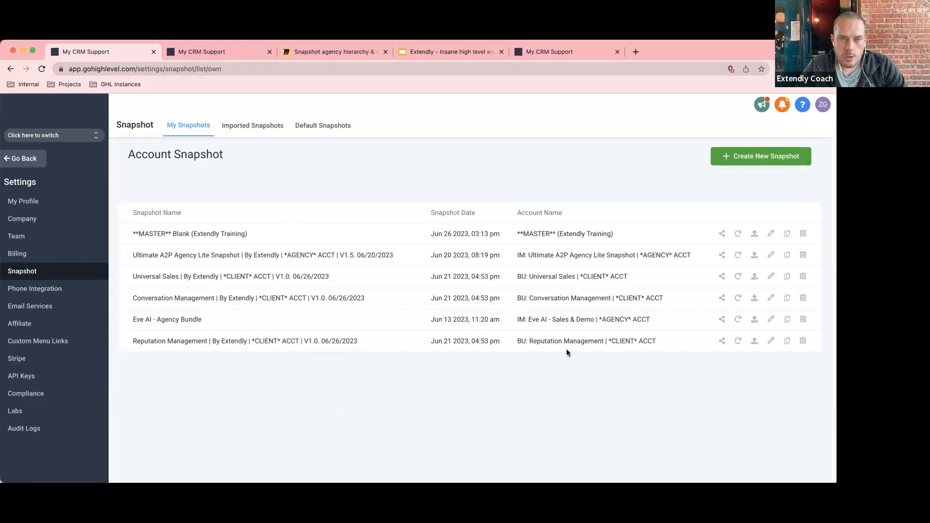
After highlighting the Ultimate A2P snapshot name, go back and open the Sub-Accounts client list.
drag(393, 253, 132, 255)
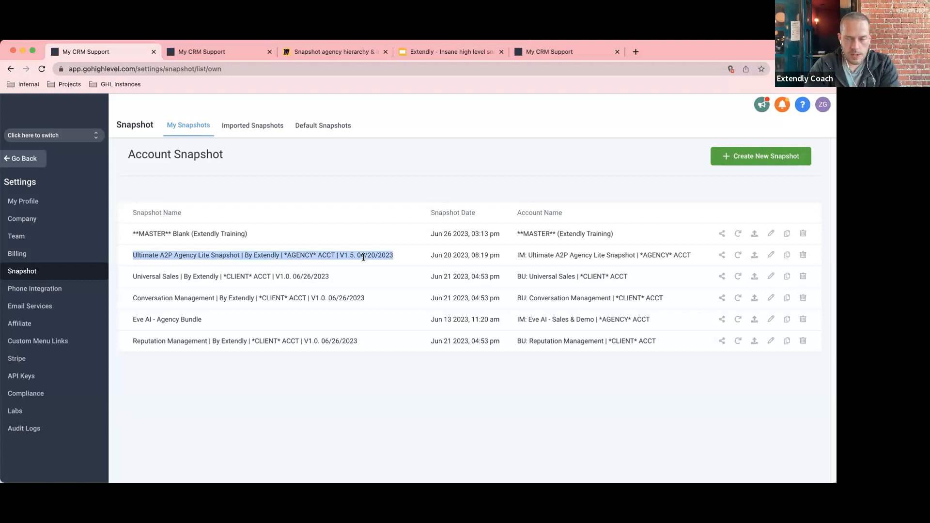
click(359, 192)
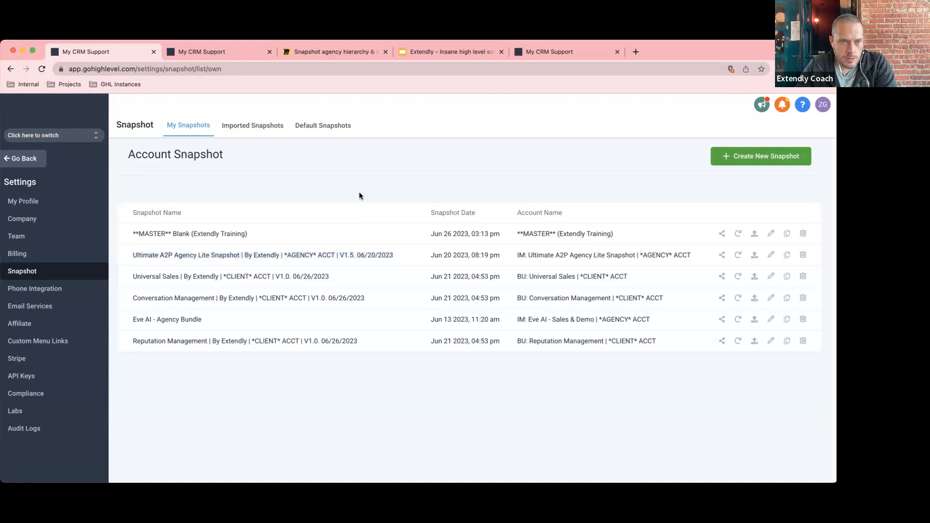
drag(395, 255, 133, 255)
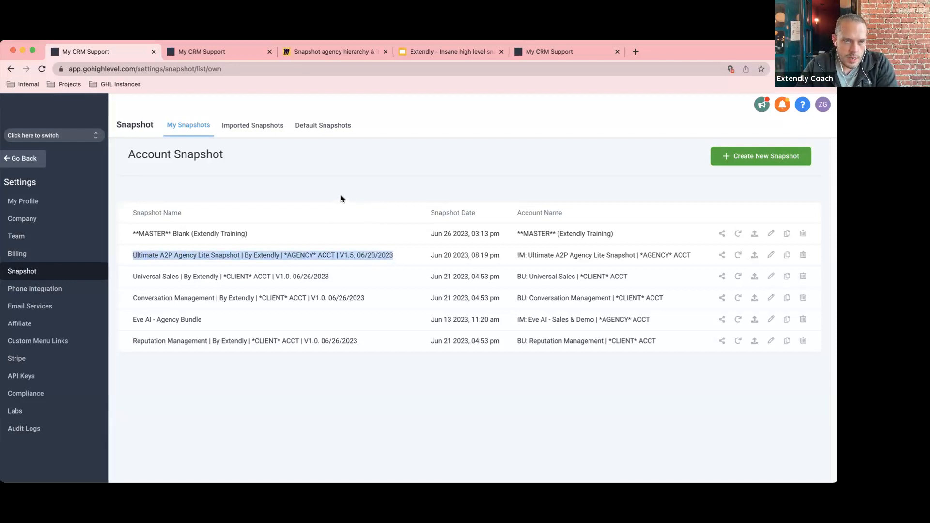
click(348, 181)
click(39, 162)
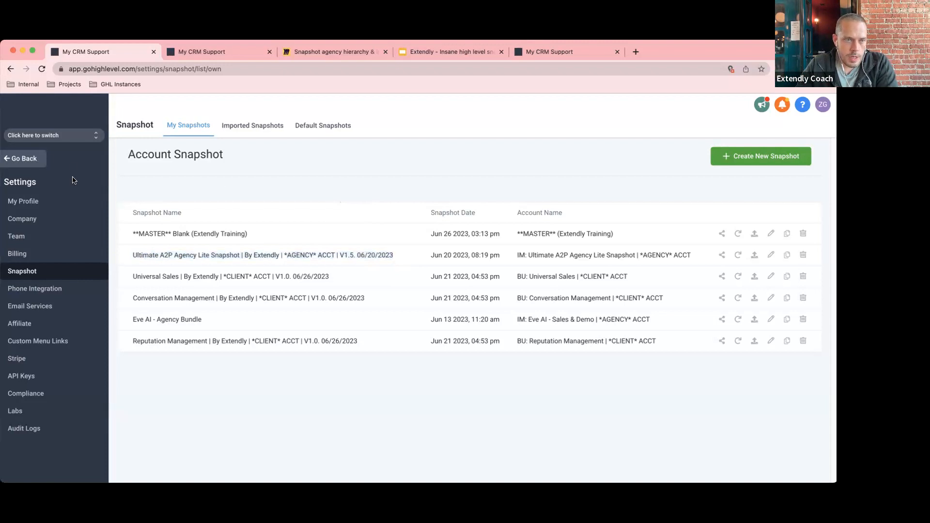
click(46, 194)
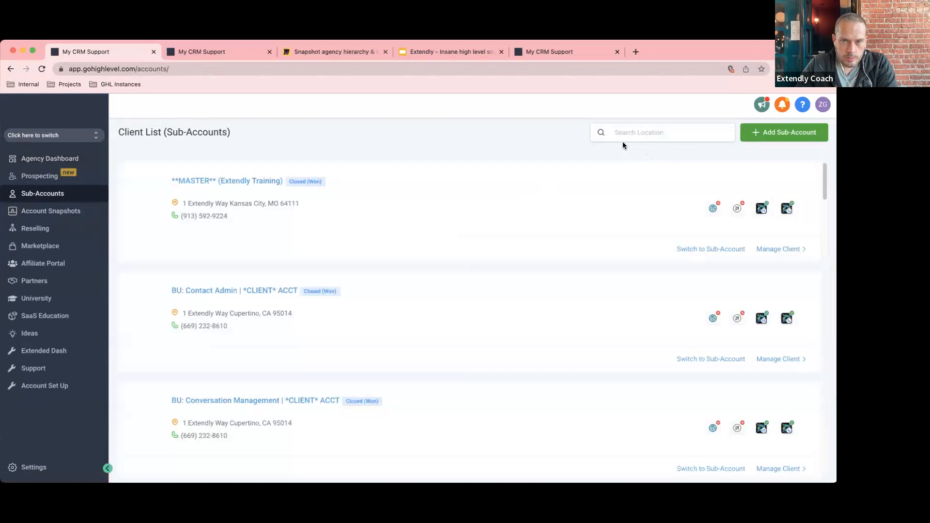
On the MASTER account, choose the Ultimate A2P Agency Lite snapshot to load and proceed.
click(778, 249)
click(787, 136)
click(777, 155)
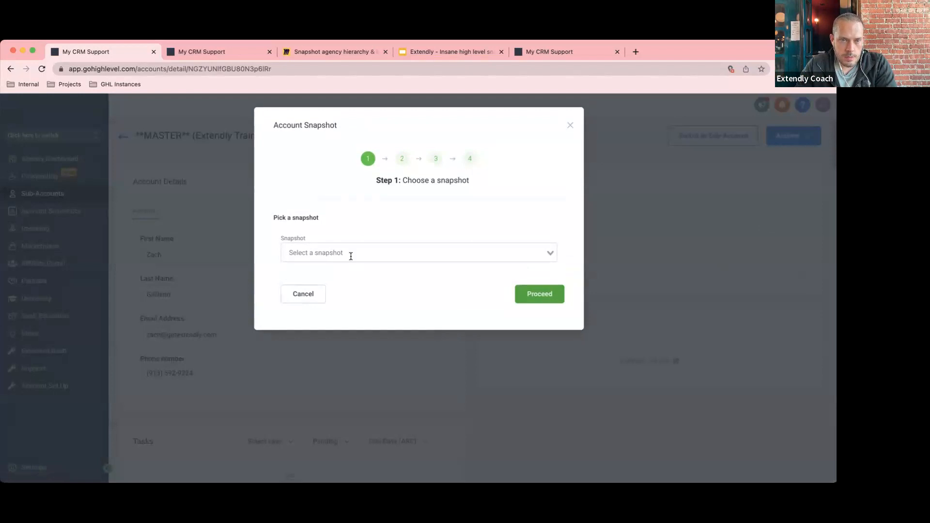
click(352, 255)
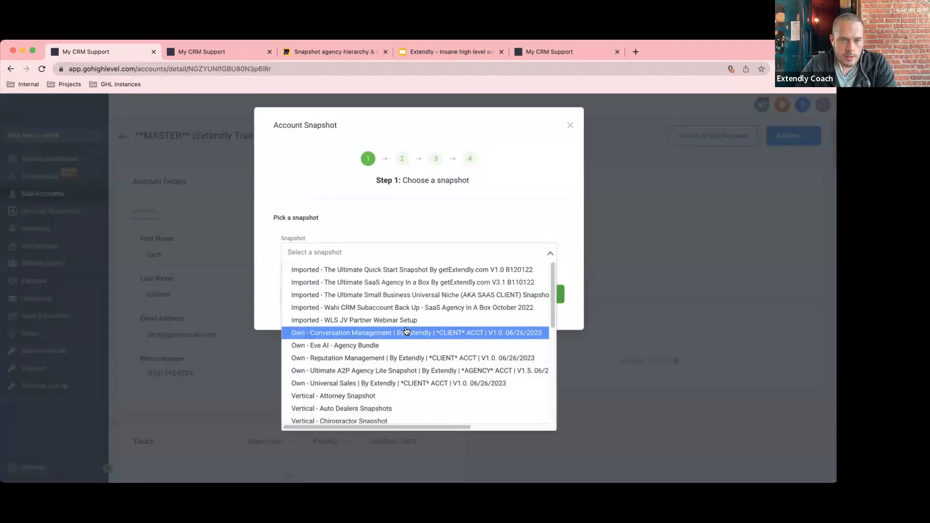
click(347, 373)
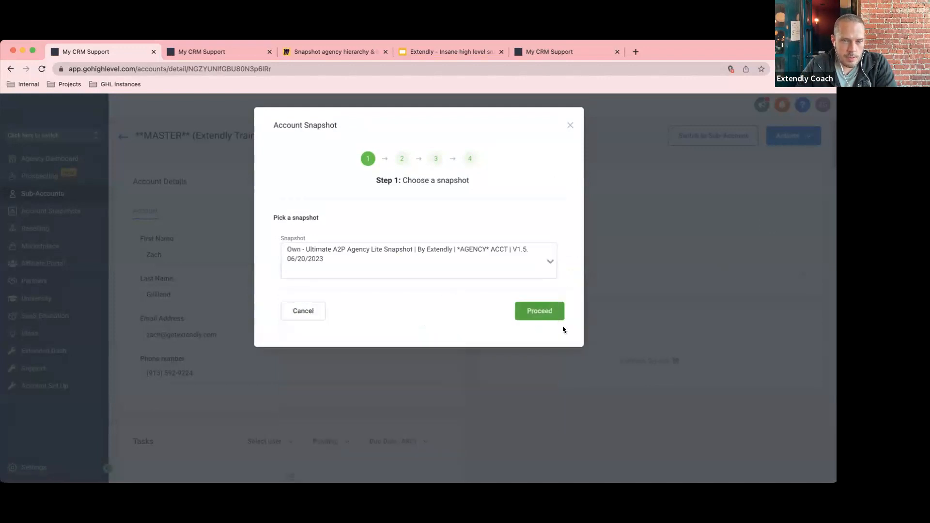
click(542, 313)
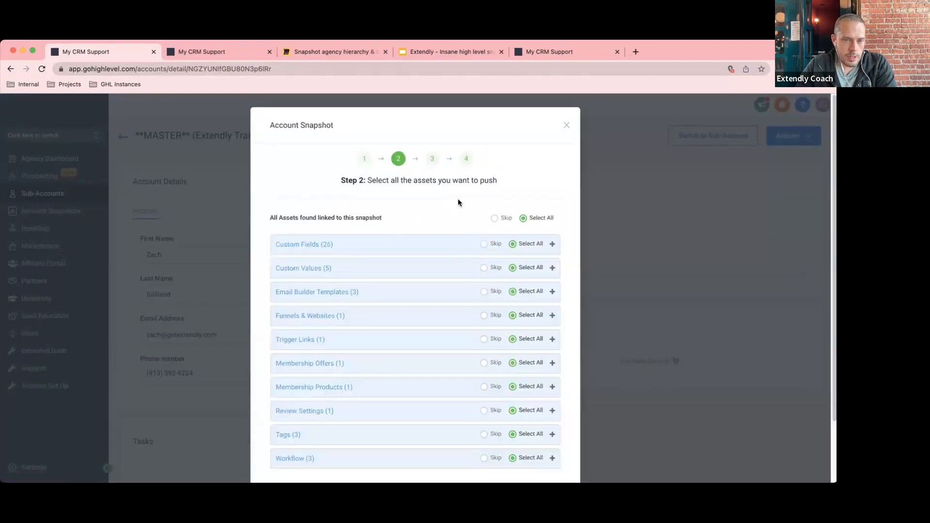
Keep all assets selected, leave the conflicting review settings on Skip, and run the import.
scroll(481, 308, down, 3)
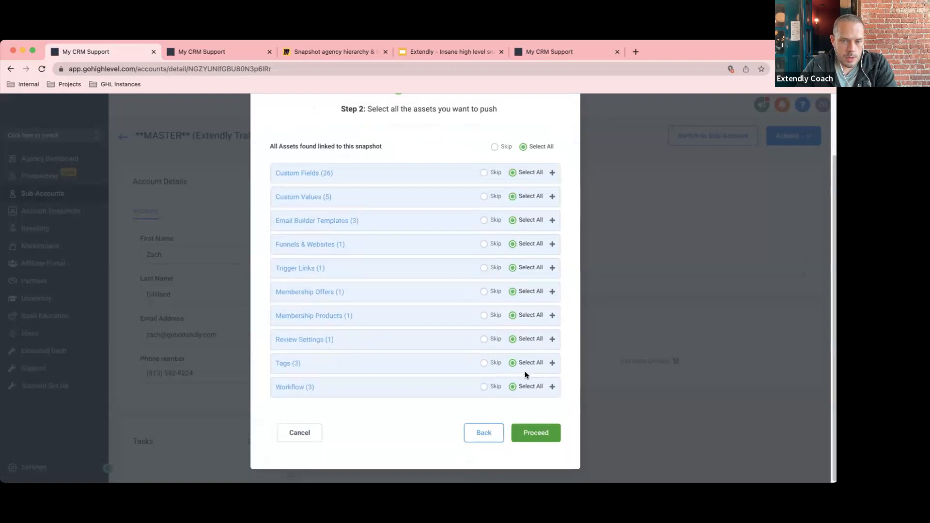
click(548, 432)
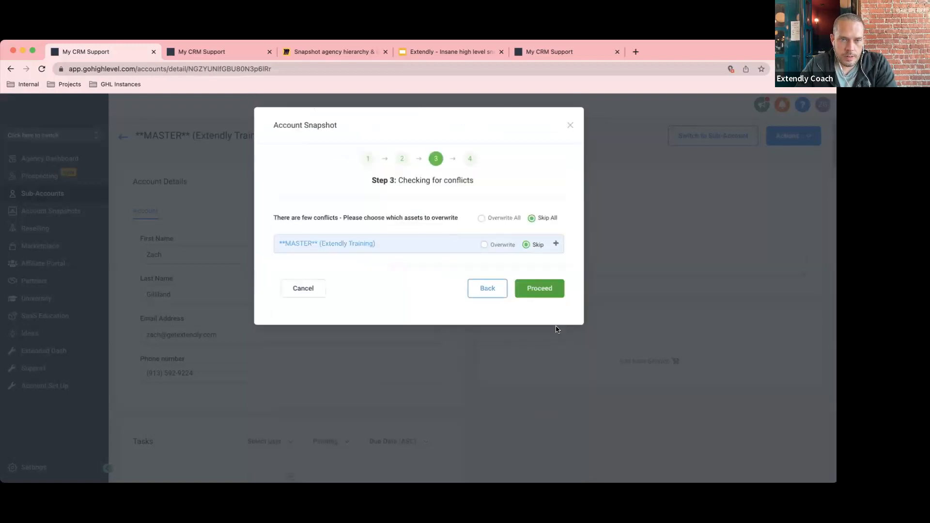
click(555, 244)
click(486, 271)
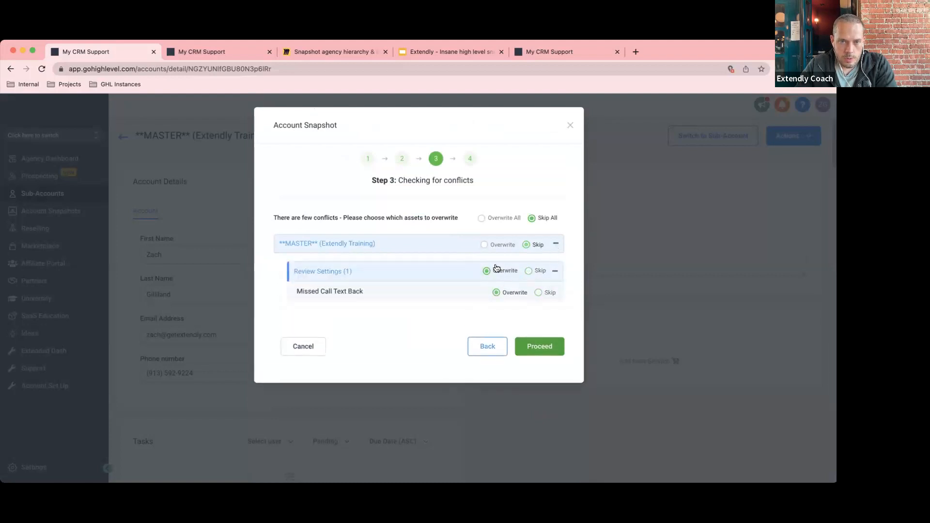
click(527, 271)
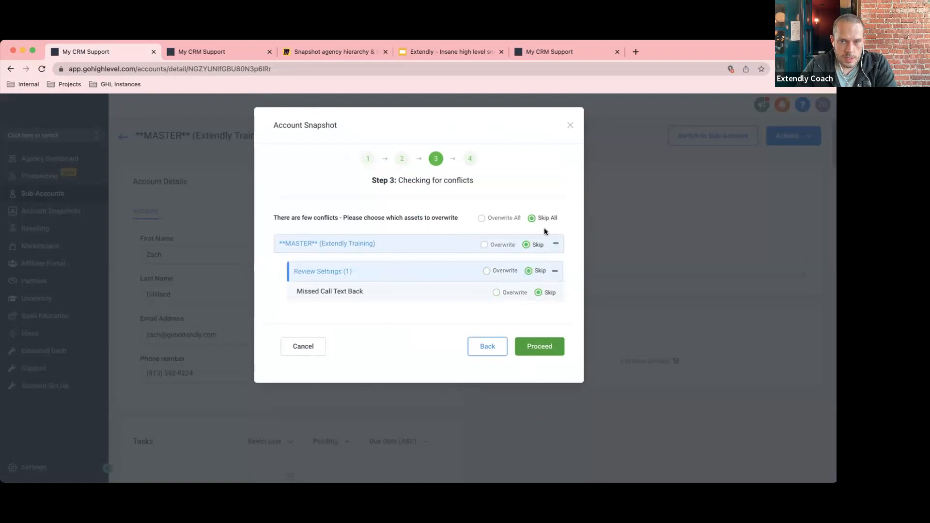
click(537, 347)
click(549, 255)
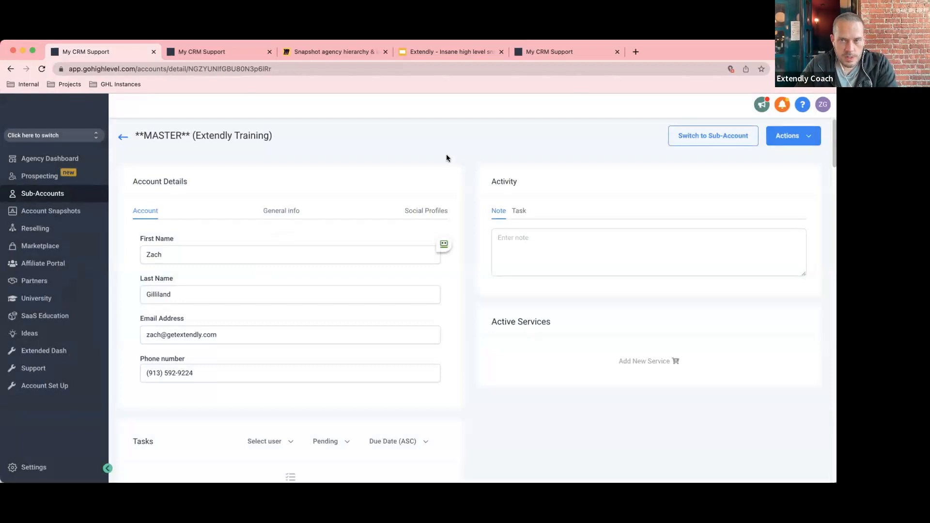
Enter the MASTER sub-account and open its A2P 10DLC Compliance Agency Lite workflow folder.
click(708, 135)
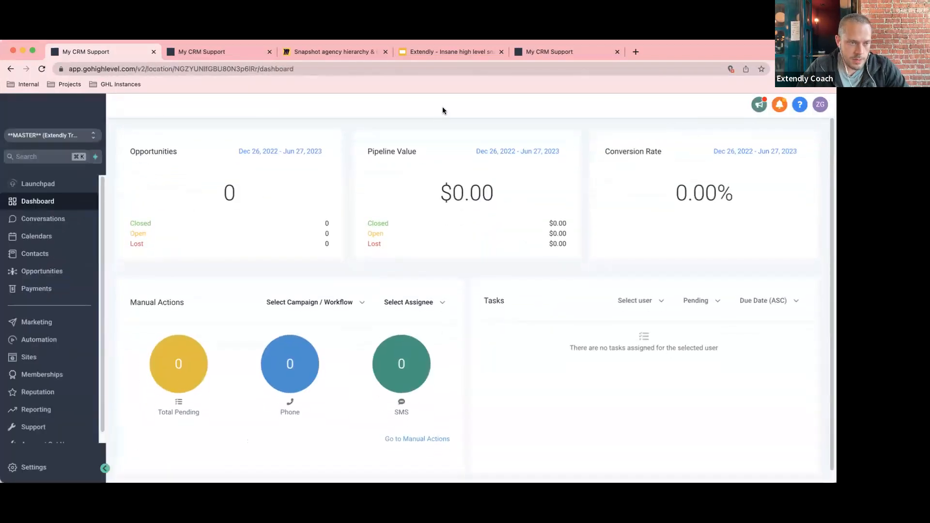
click(39, 339)
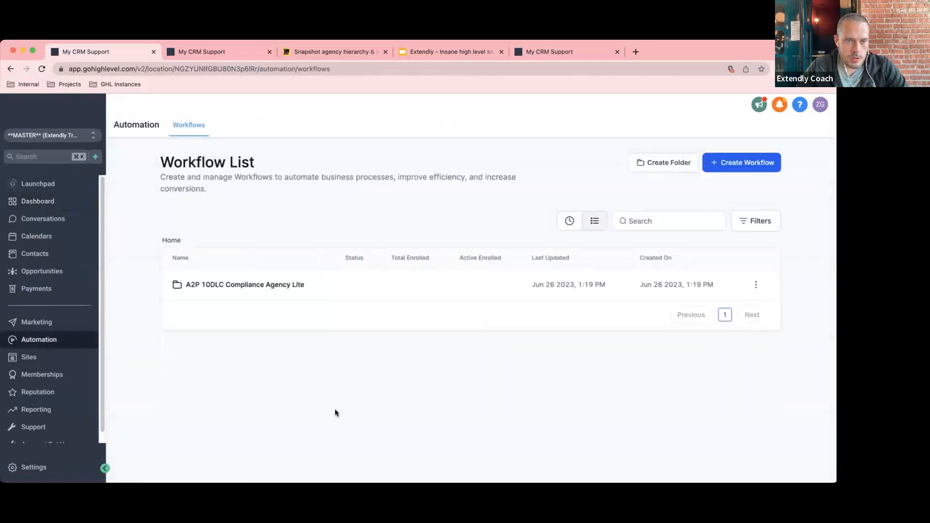
click(232, 285)
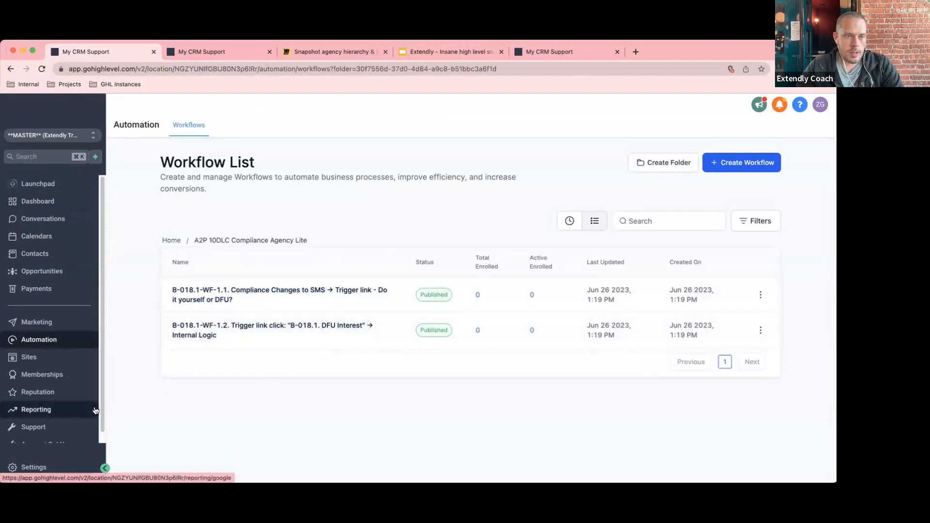
Check the imported A2P funnel in the sub-account's Funnels list, then go to Settings.
click(82, 357)
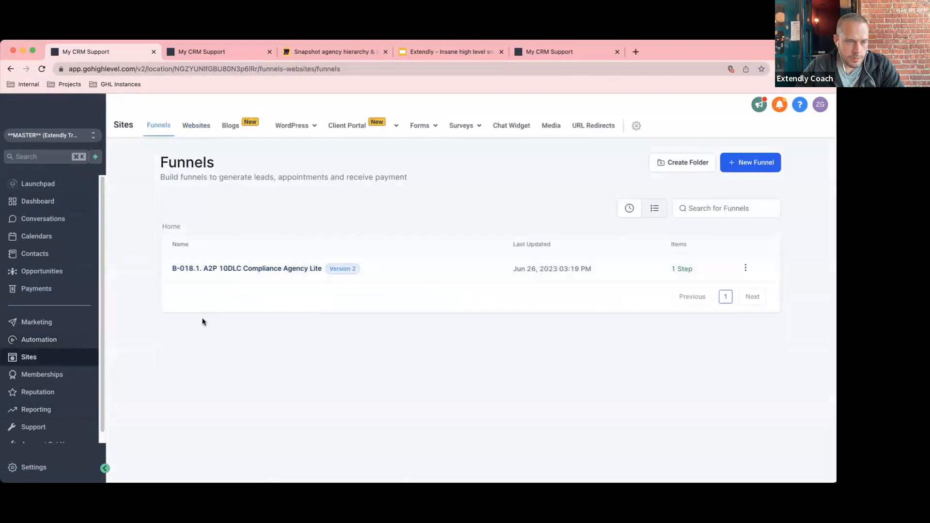
scroll(48, 383, down, 1)
click(34, 467)
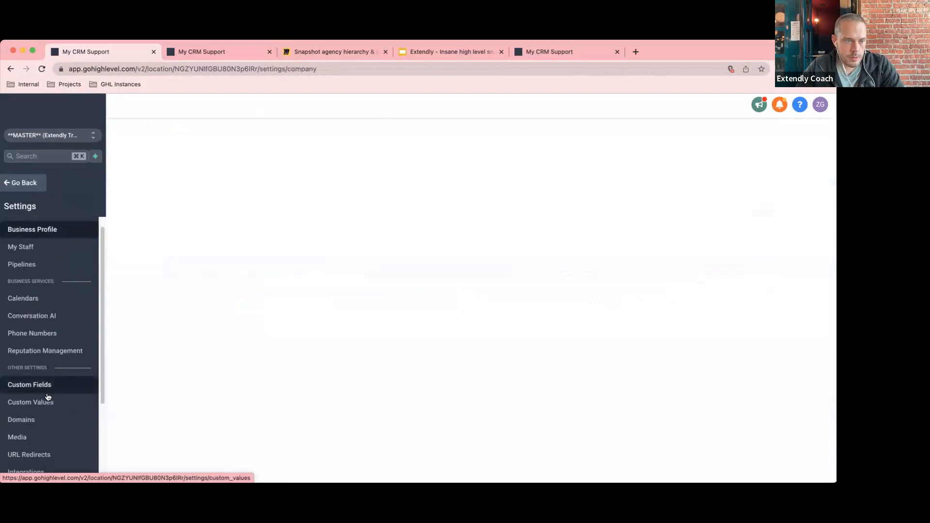
Review the MASTER sub-account's imported tags and its custom field folders.
scroll(46, 395, down, 3)
click(15, 418)
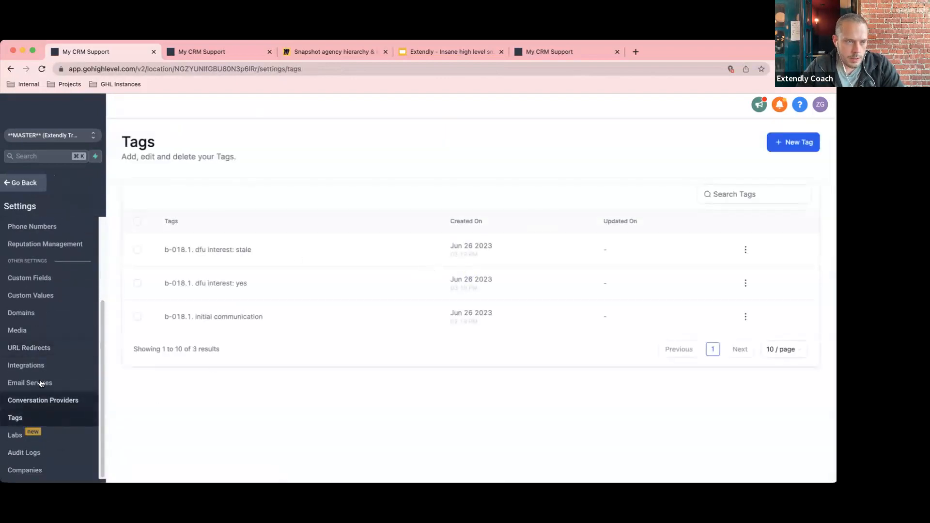
click(49, 278)
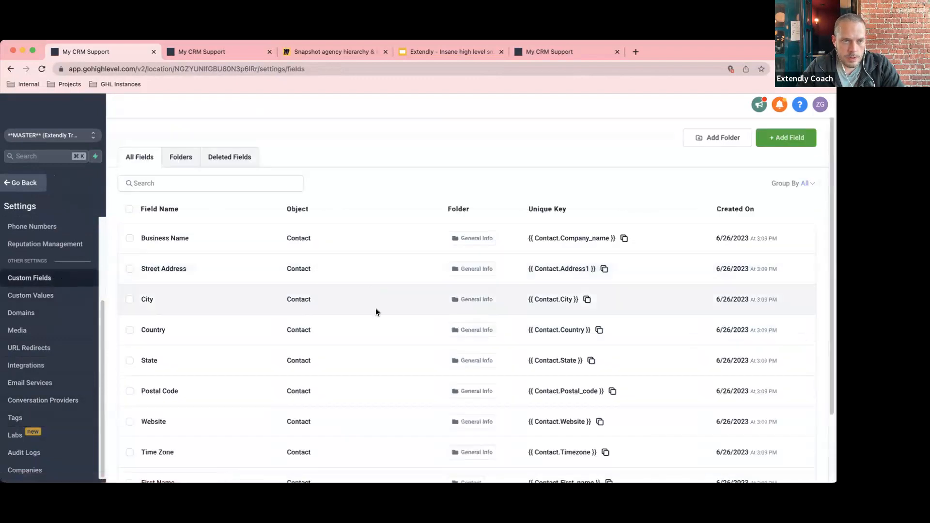
click(167, 159)
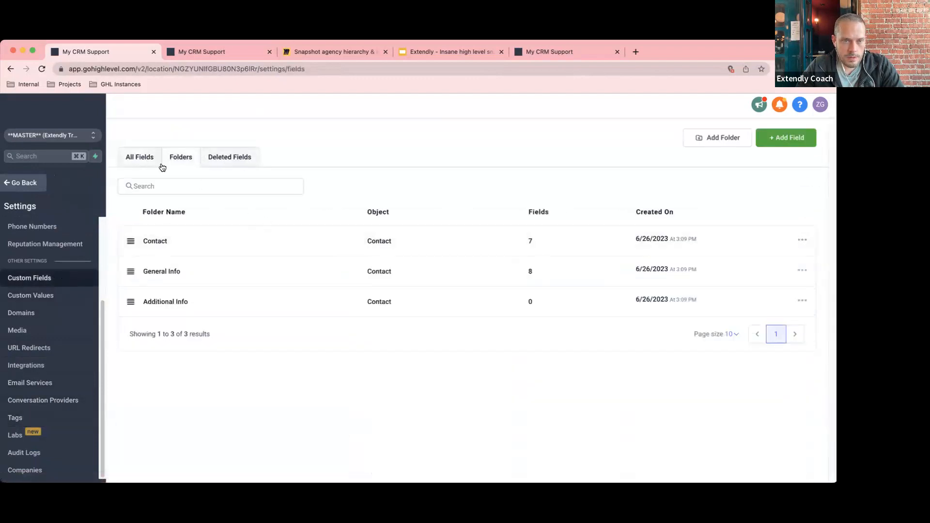
click(133, 157)
Page through all 15 imported custom fields on pages 1 and 2, then return to Funnels.
scroll(407, 288, down, 3)
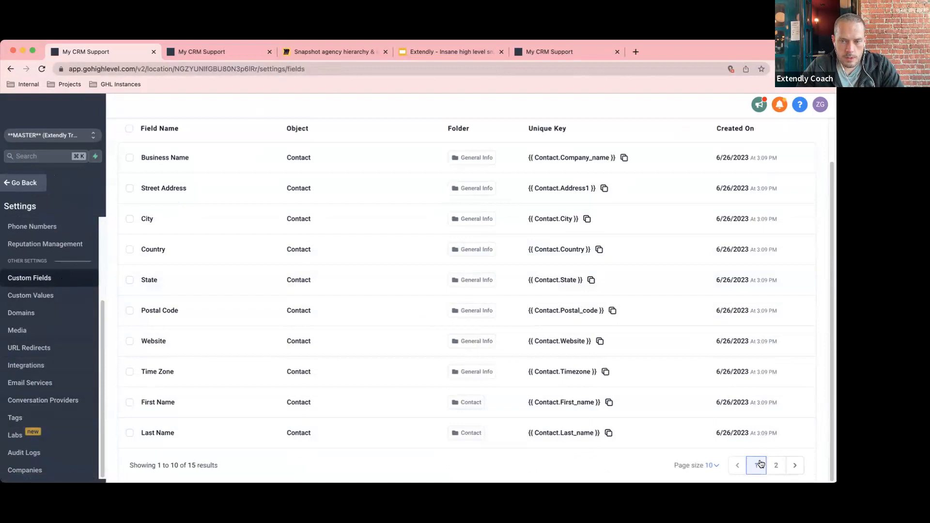
click(776, 464)
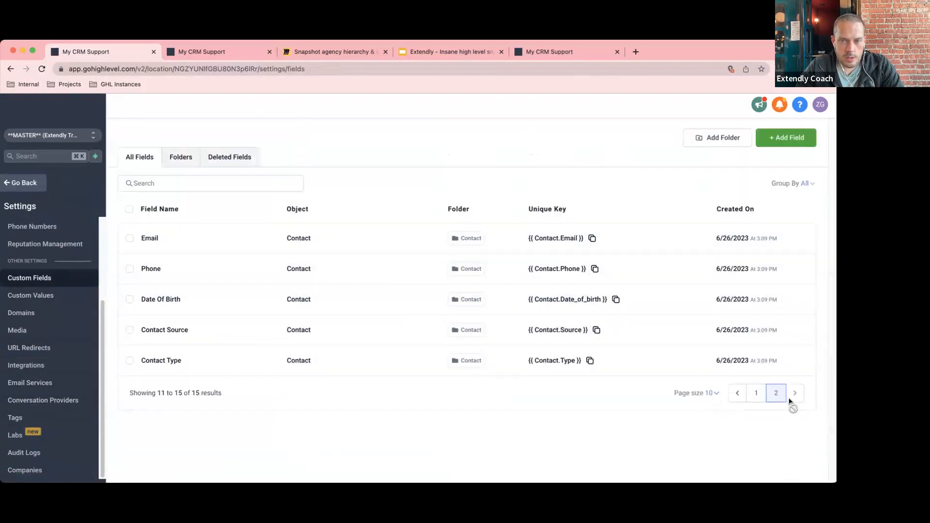
click(754, 393)
scroll(310, 420, down, 3)
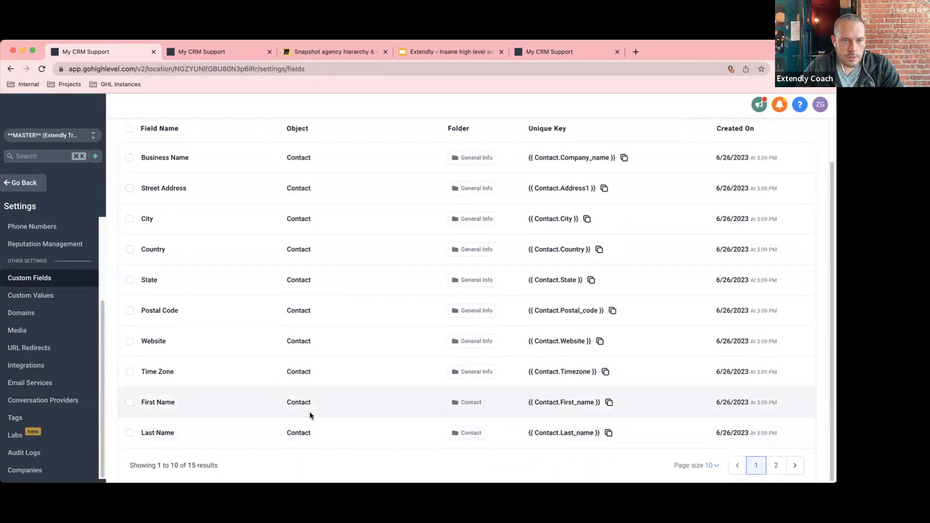
scroll(318, 415, up, 3)
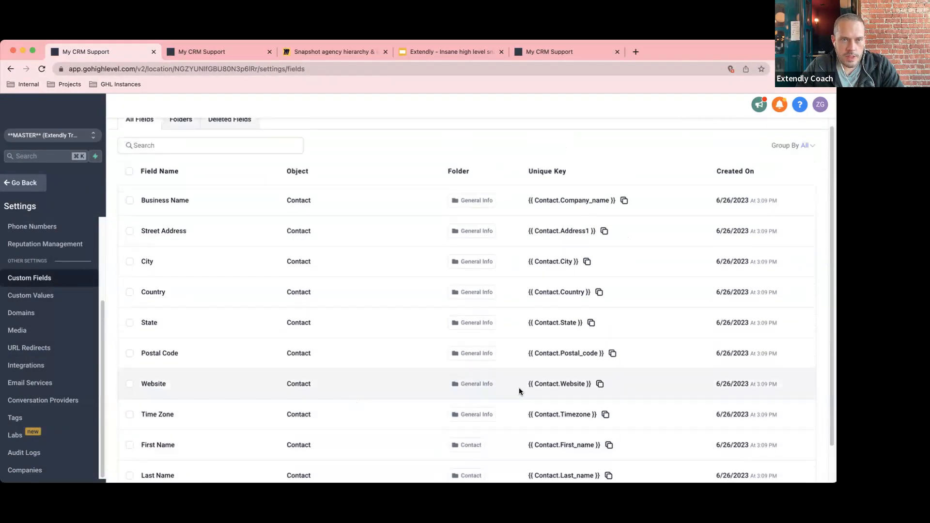
scroll(518, 388, down, 3)
click(775, 465)
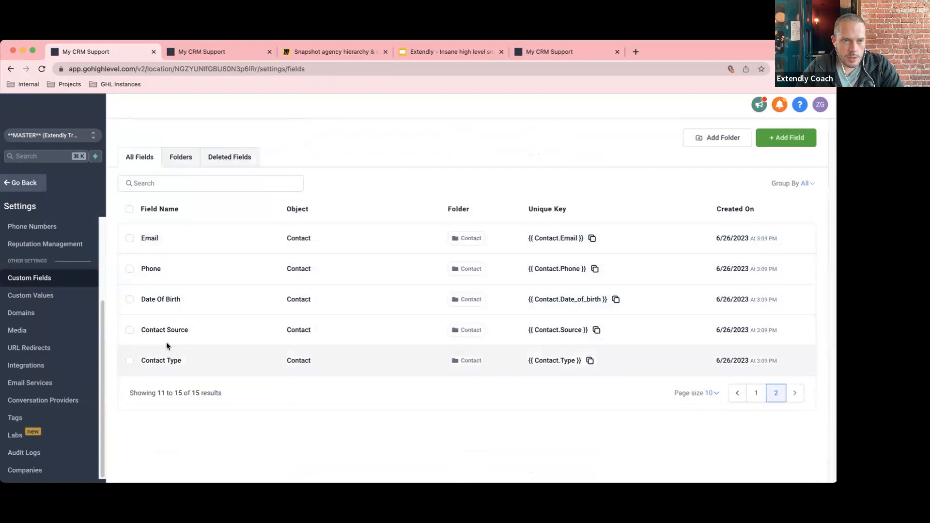
click(746, 398)
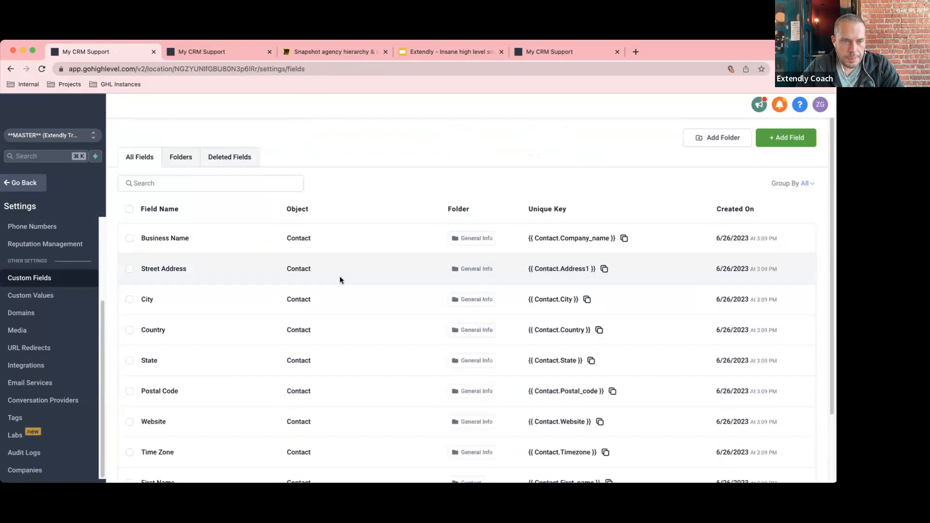
scroll(334, 280, down, 2)
scroll(332, 285, down, 1)
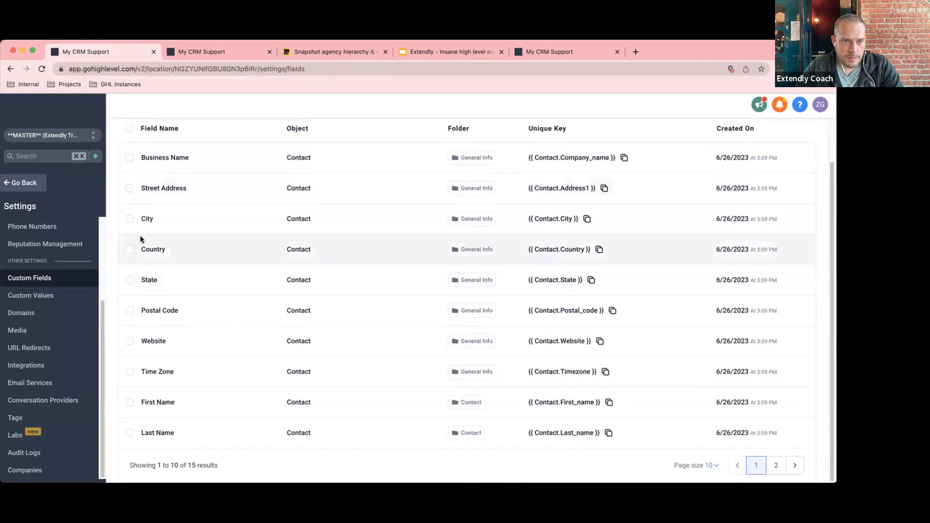
scroll(165, 304, up, 2)
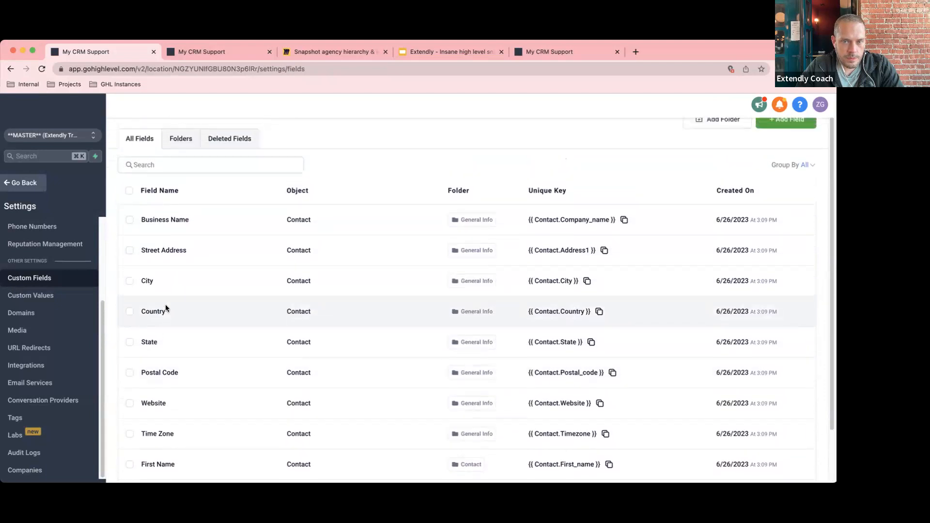
scroll(165, 306, down, 2)
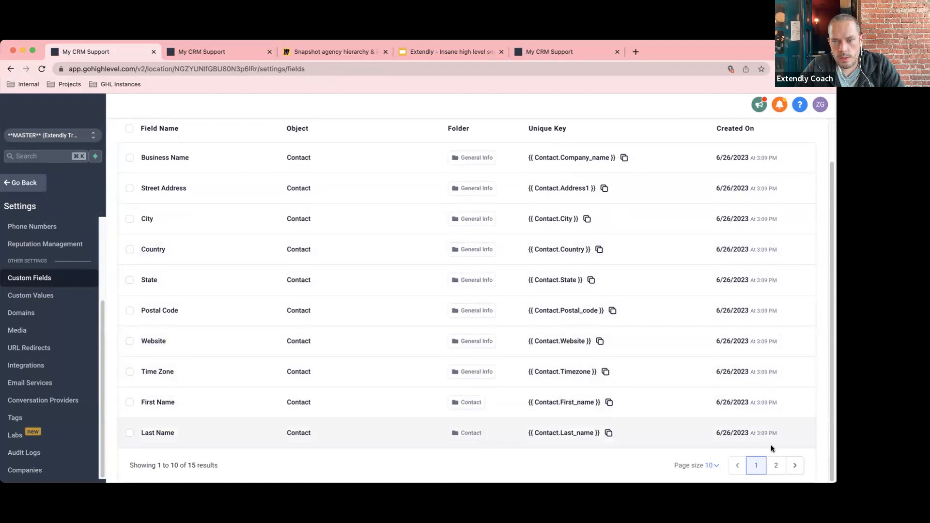
click(776, 464)
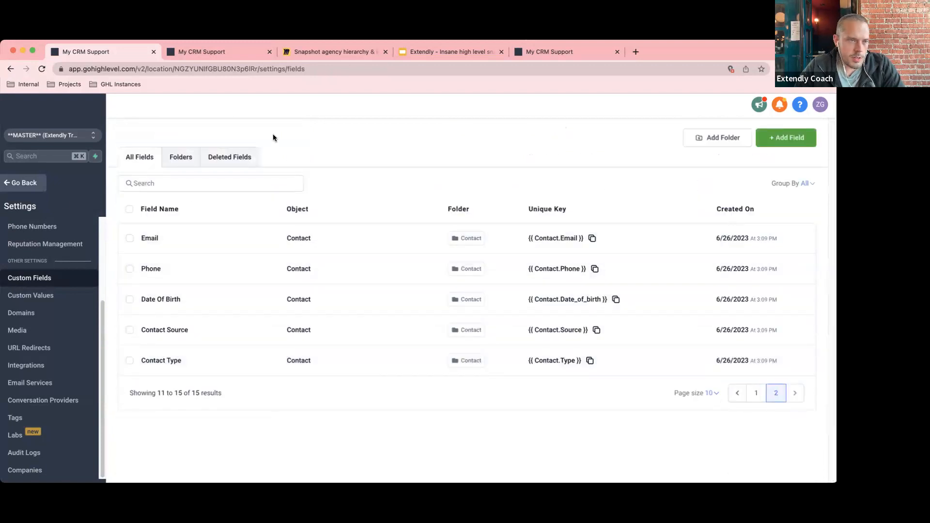
click(22, 186)
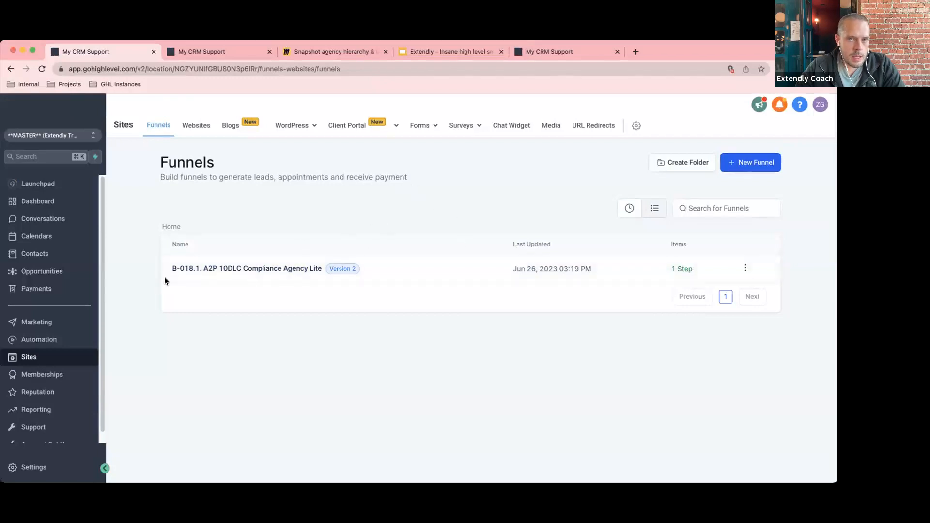
Switch back to Agency View and open the My Snapshots list in agency Settings.
click(77, 130)
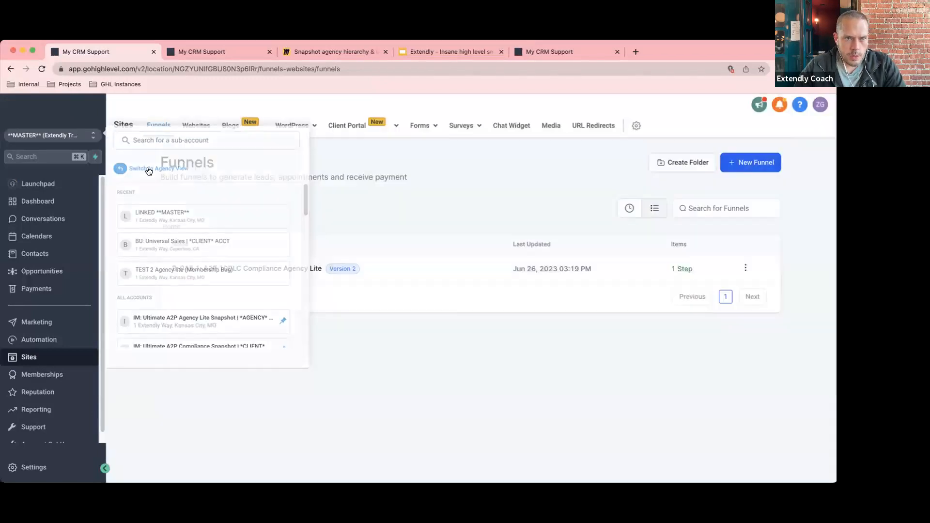
click(148, 170)
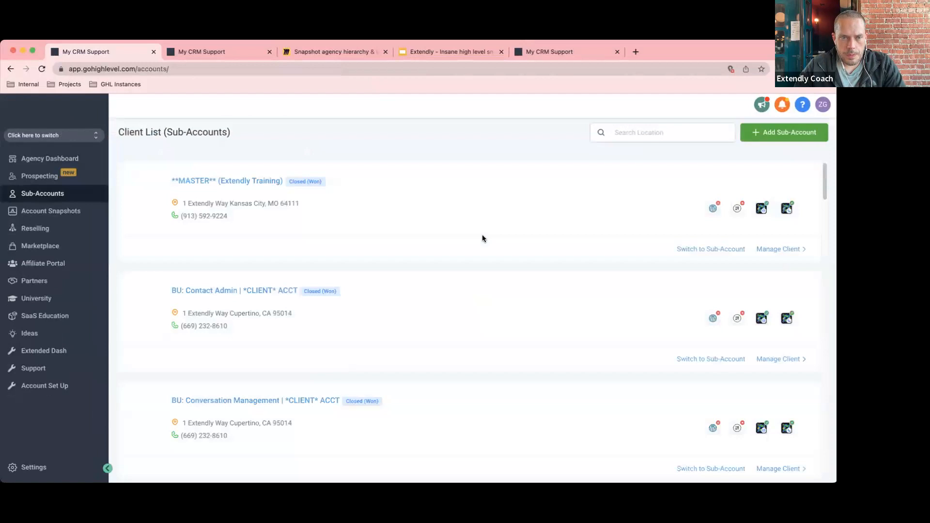
click(21, 467)
click(46, 274)
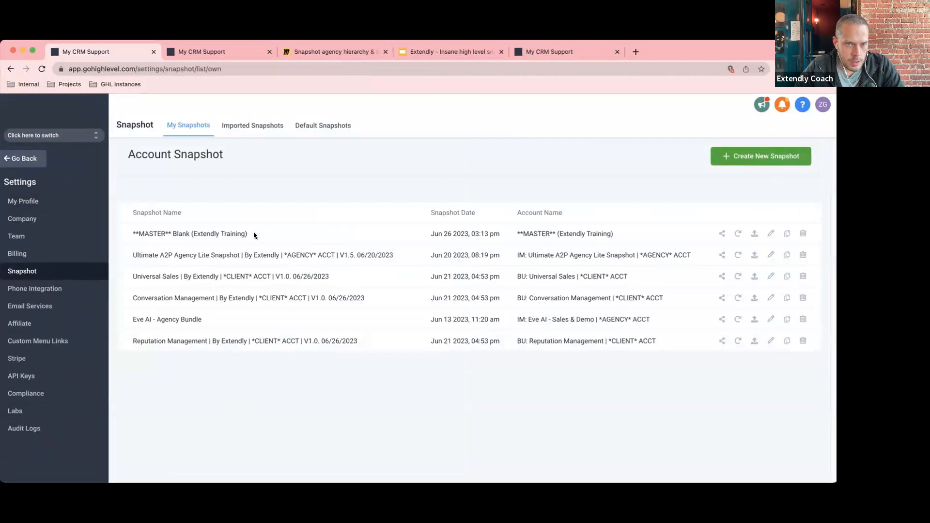
Highlight the MASTER Blank snapshot name and its MASTER (Extendly Training) source account.
drag(249, 233, 130, 233)
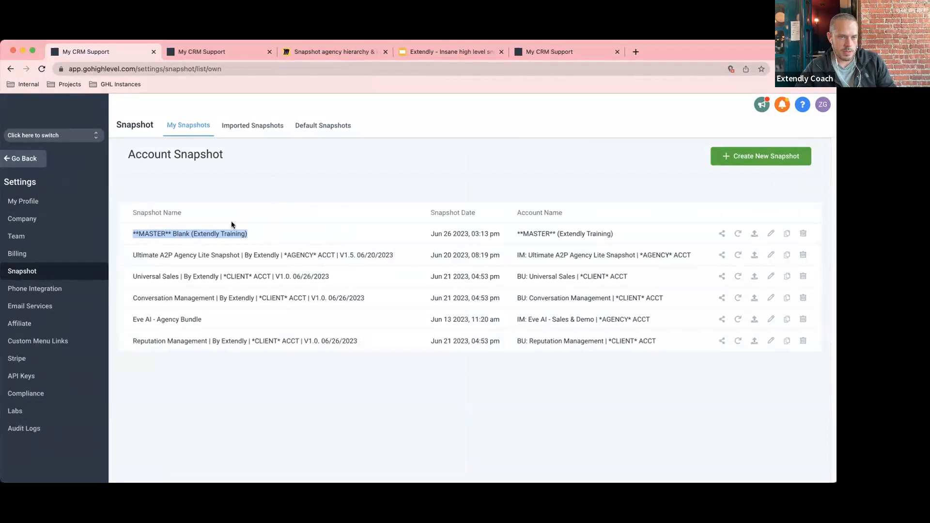
click(243, 205)
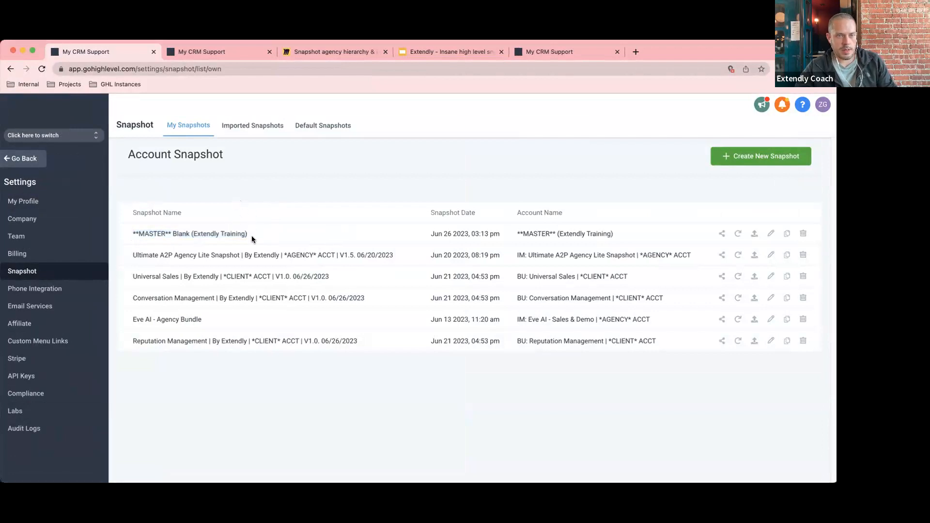
drag(252, 235, 126, 232)
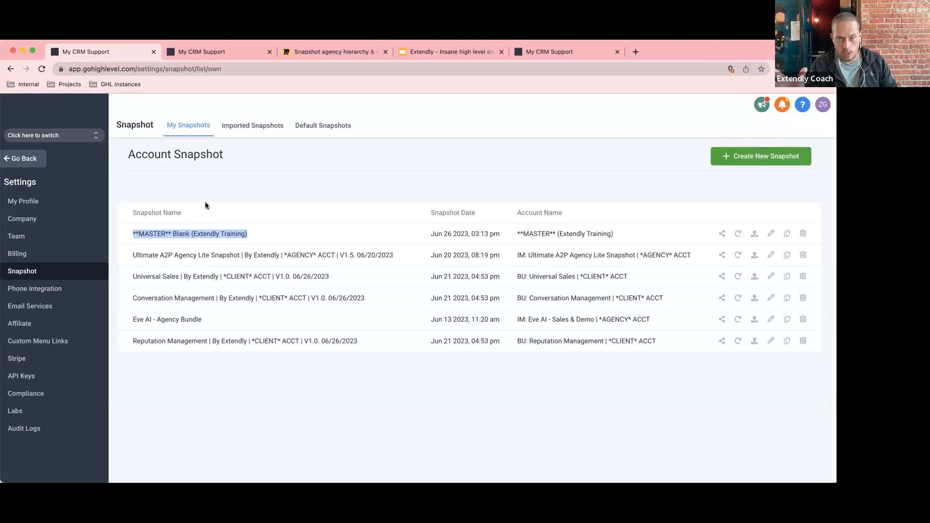
click(251, 191)
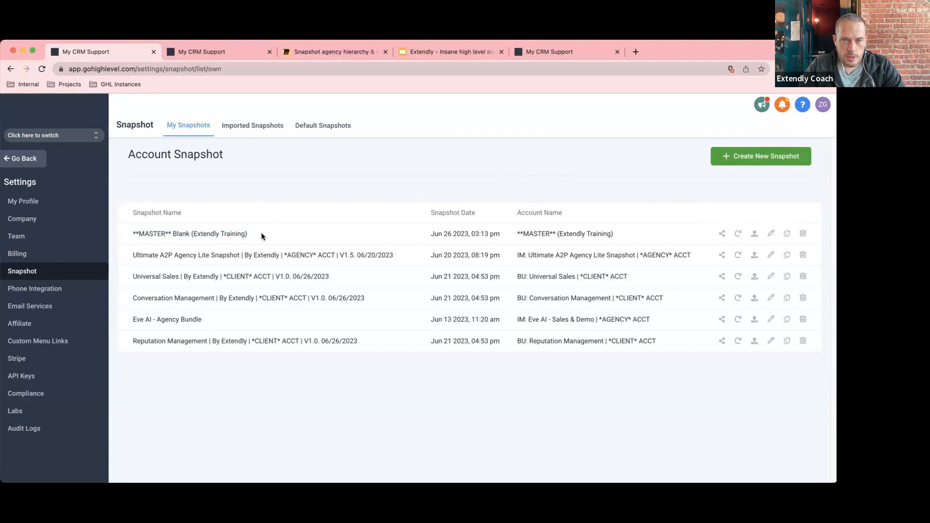
drag(615, 234, 516, 236)
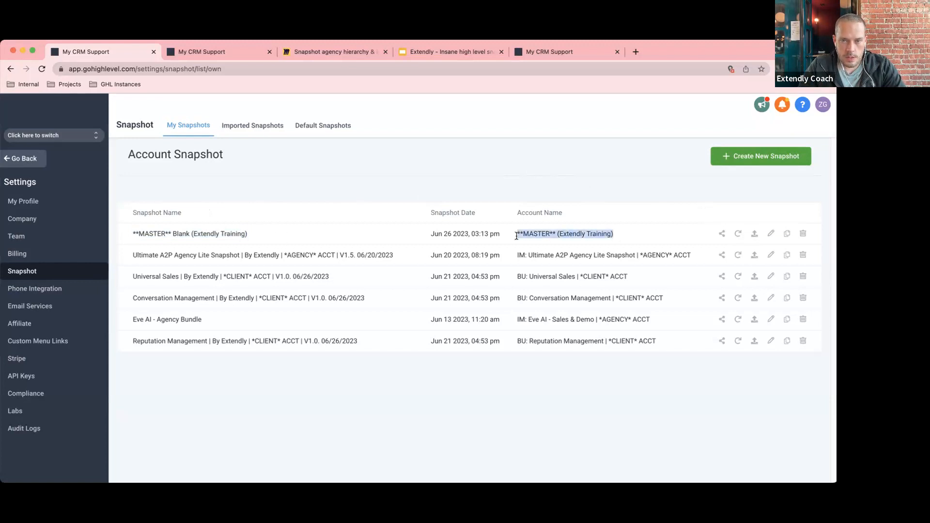
Start a push update for the MASTER snapshot, reach Step 2, then cancel.
click(755, 236)
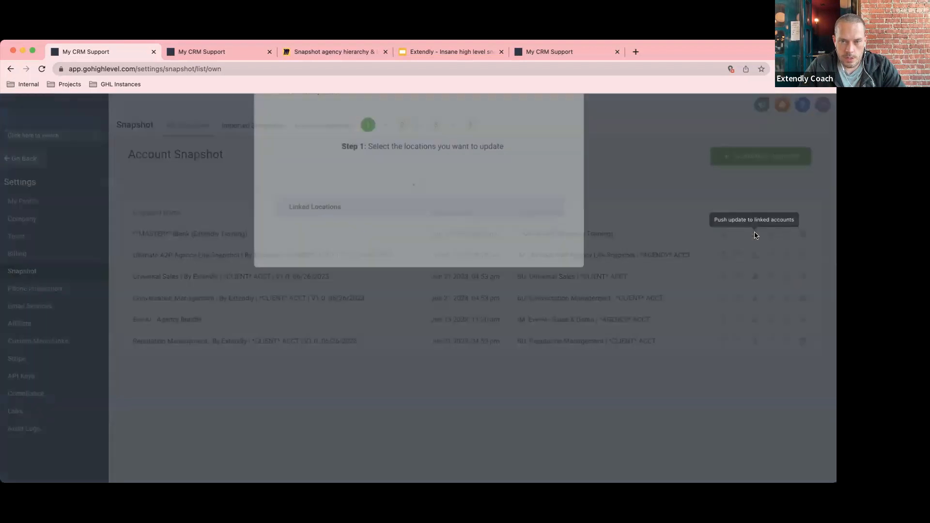
click(528, 316)
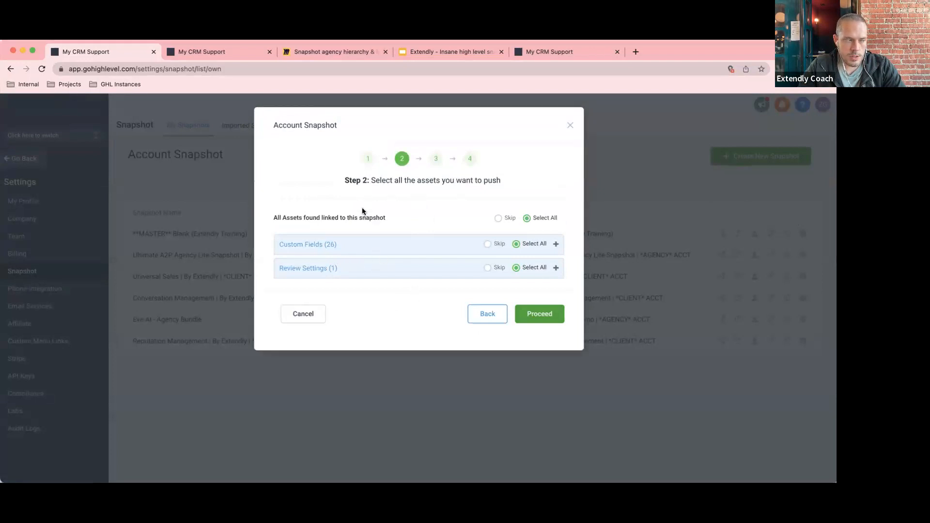
click(308, 316)
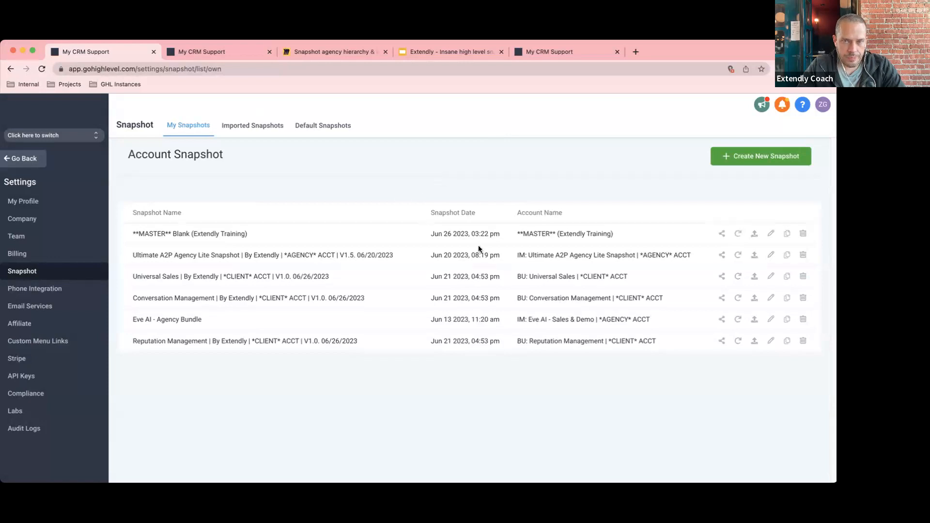
Restart the push, keep the linked CLIENT account, review the assets list, and cancel without pushing.
click(754, 233)
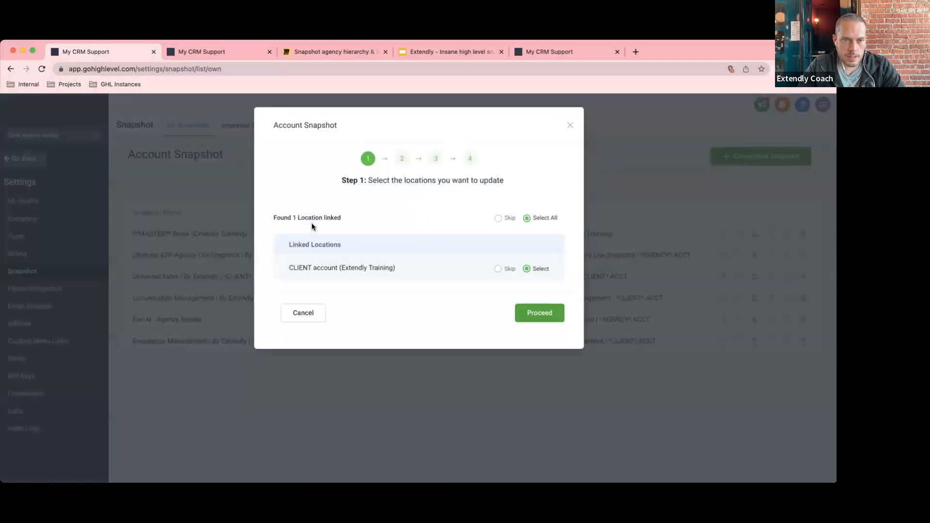
click(549, 318)
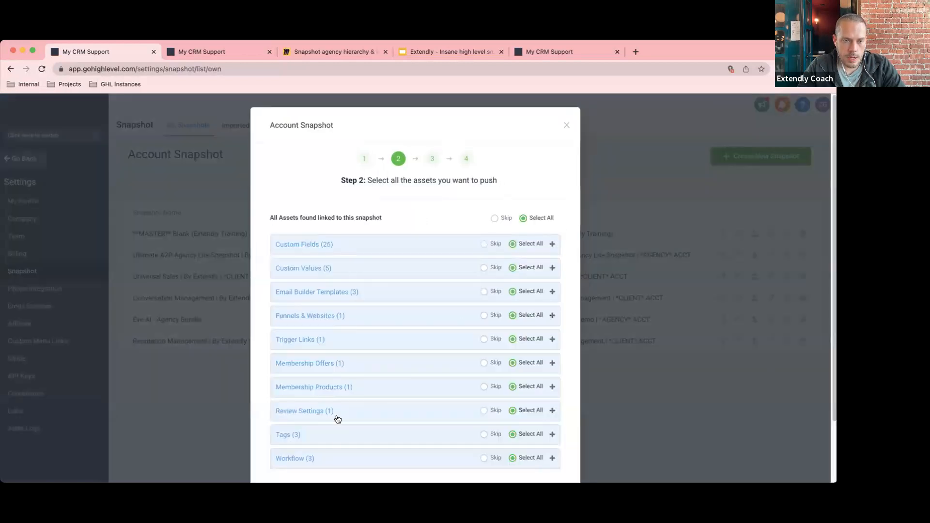
scroll(337, 441, down, 2)
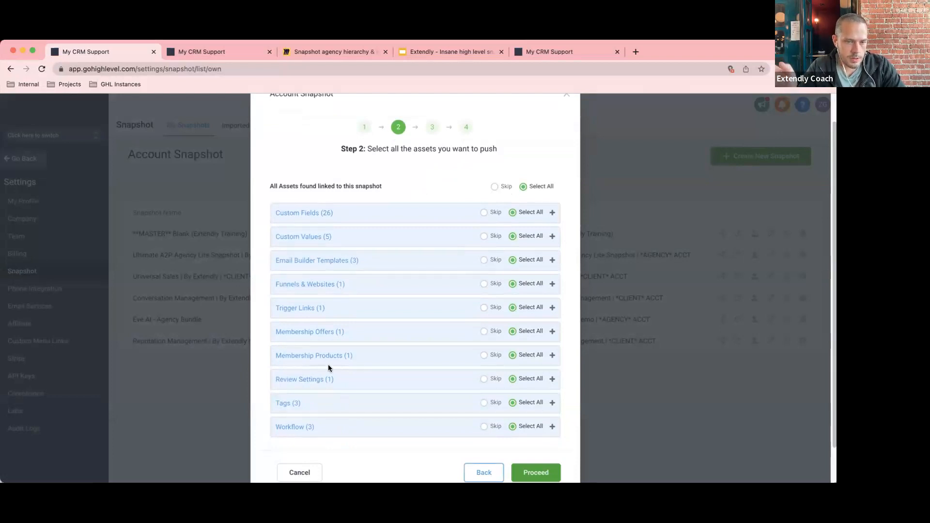
scroll(337, 348, down, 1)
scroll(338, 348, down, 2)
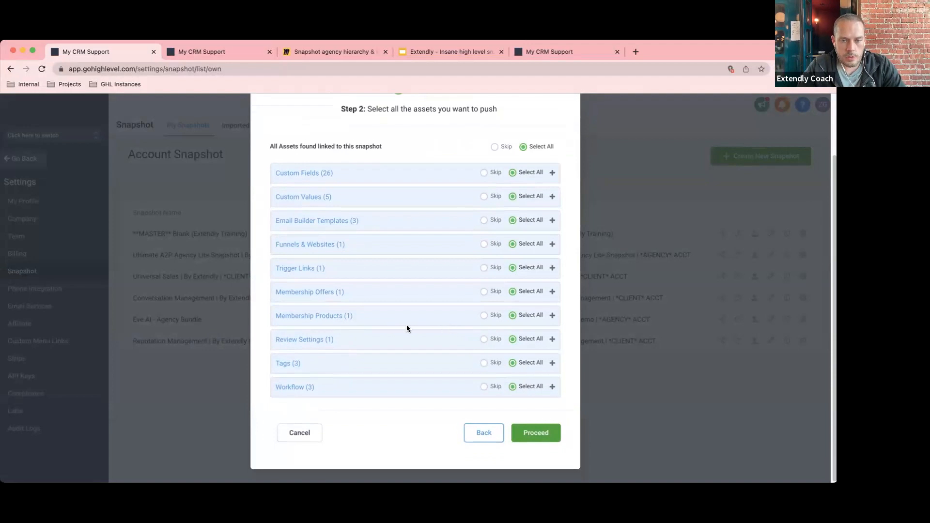
click(304, 432)
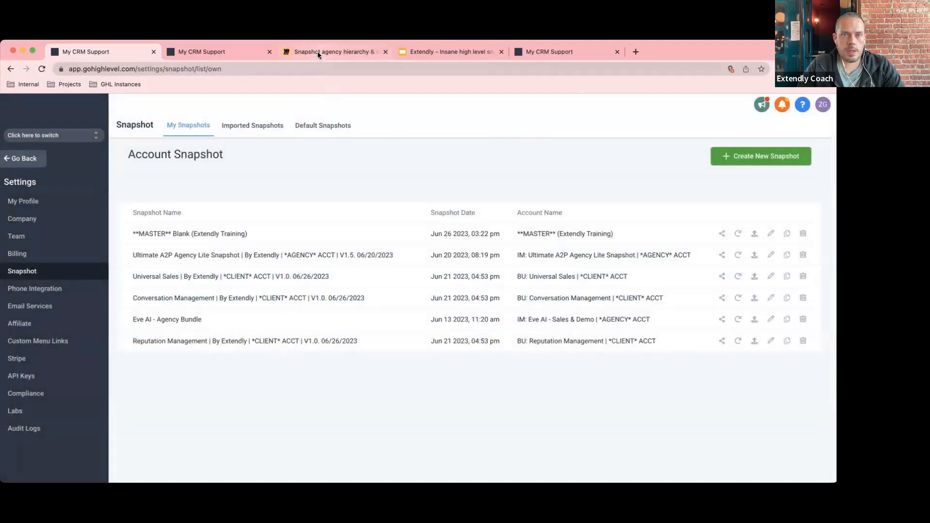
click(317, 52)
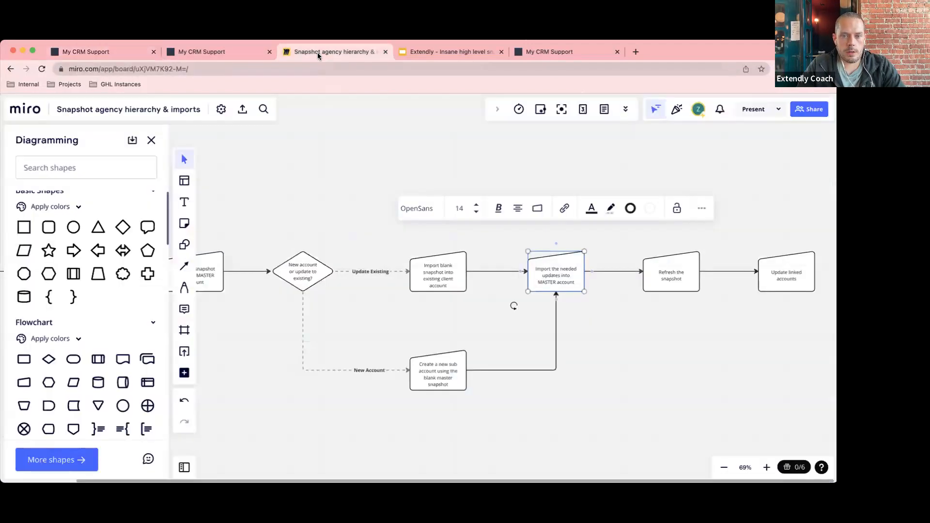
Point out the Refresh the snapshot and Update linked accounts steps on the Miro flowchart.
click(671, 279)
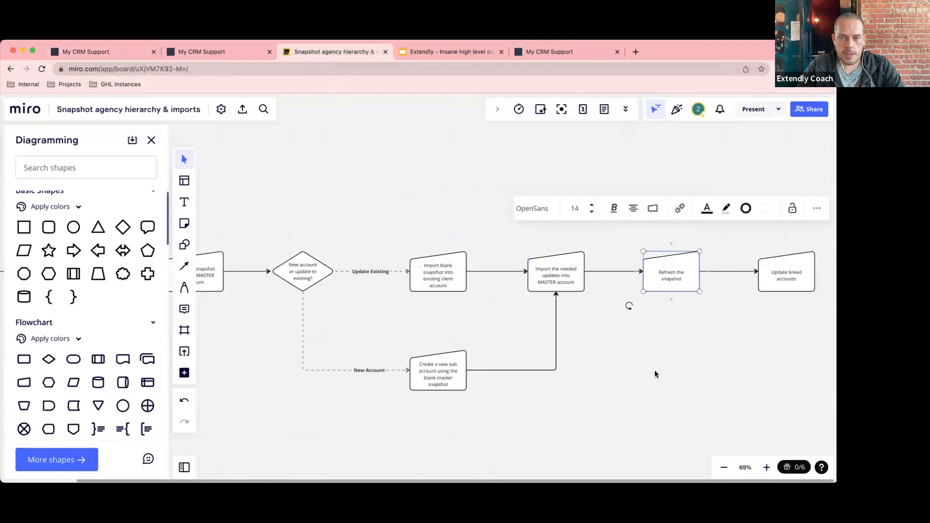
click(774, 279)
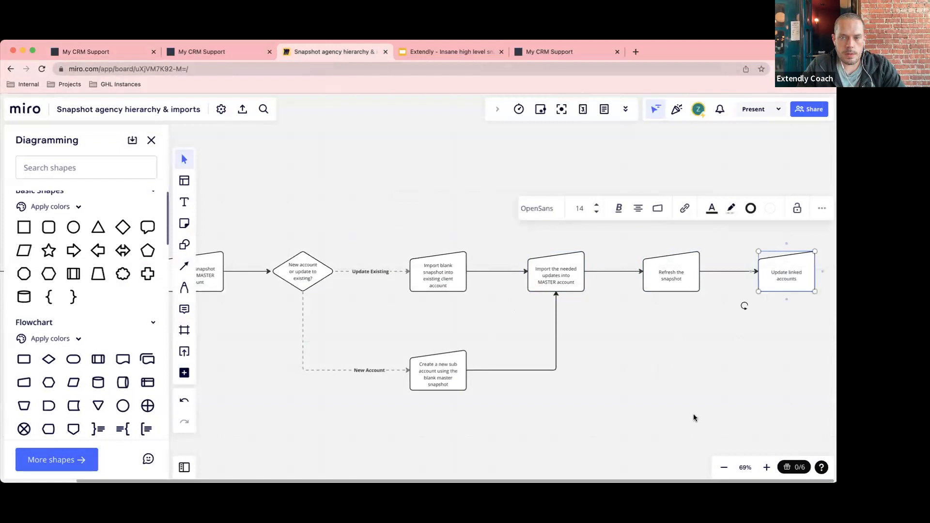
click(699, 354)
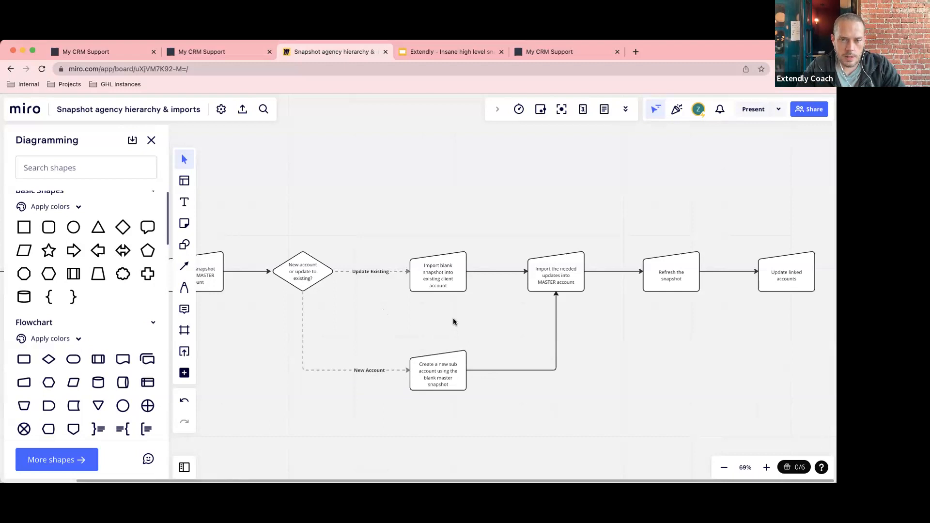
Point out the Import blank snapshot and Create a new sub account steps, then return to HighLevel.
click(440, 289)
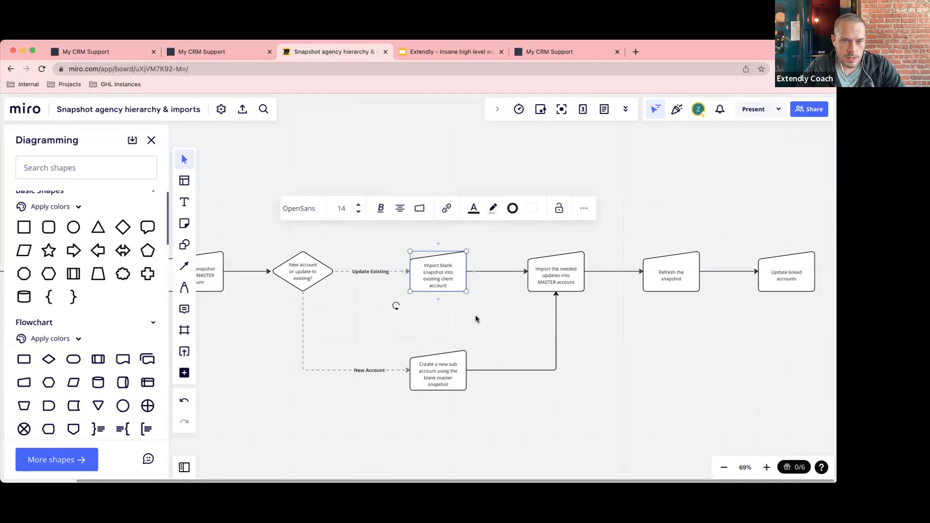
click(455, 369)
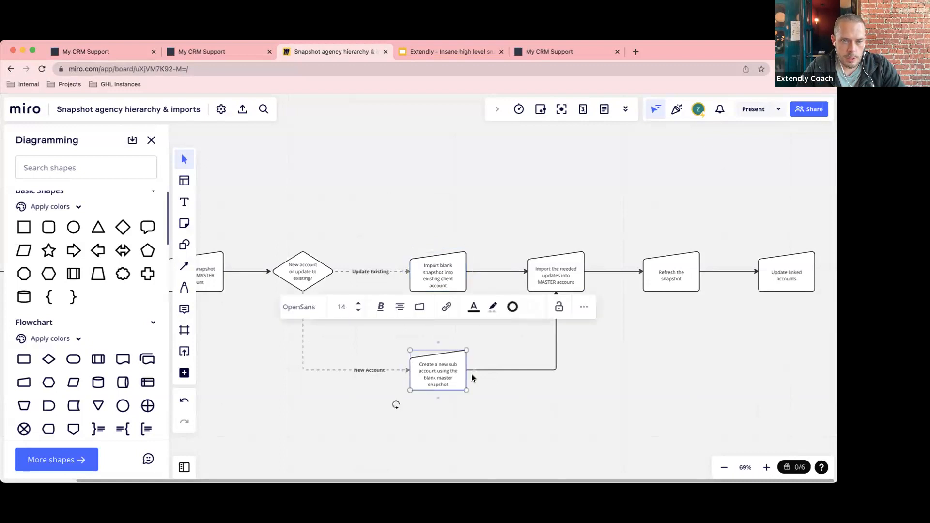
click(507, 403)
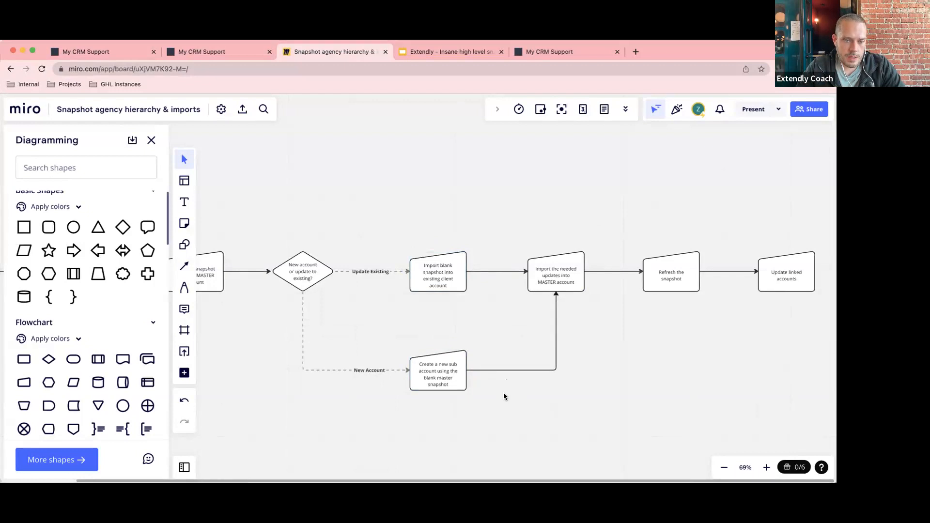
click(440, 280)
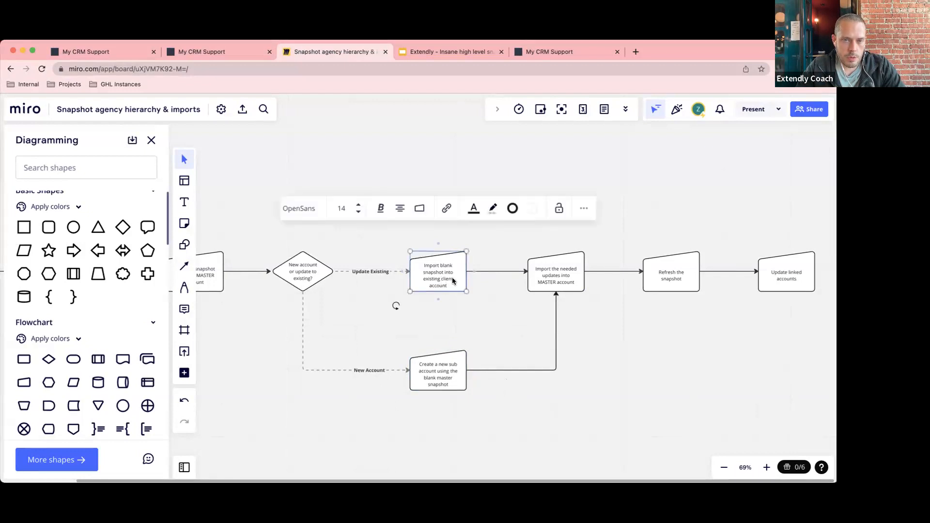
click(493, 315)
click(92, 54)
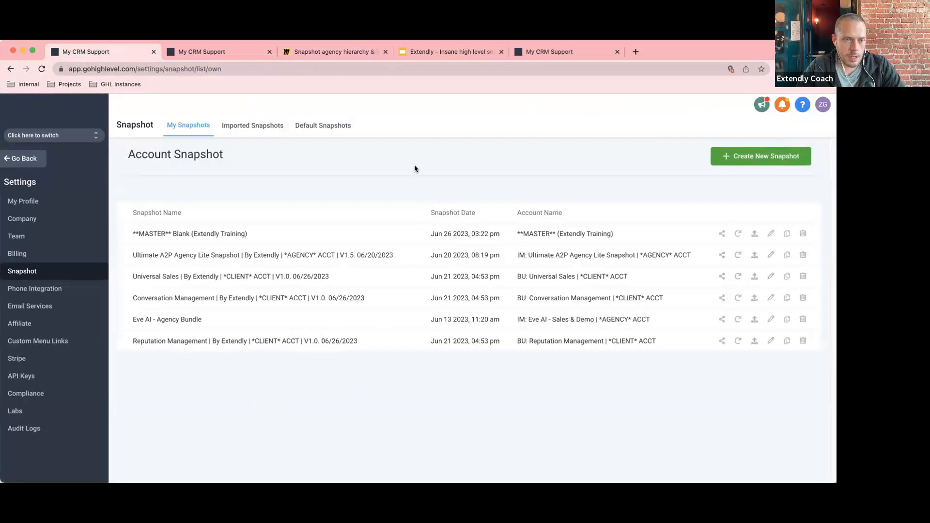
click(20, 159)
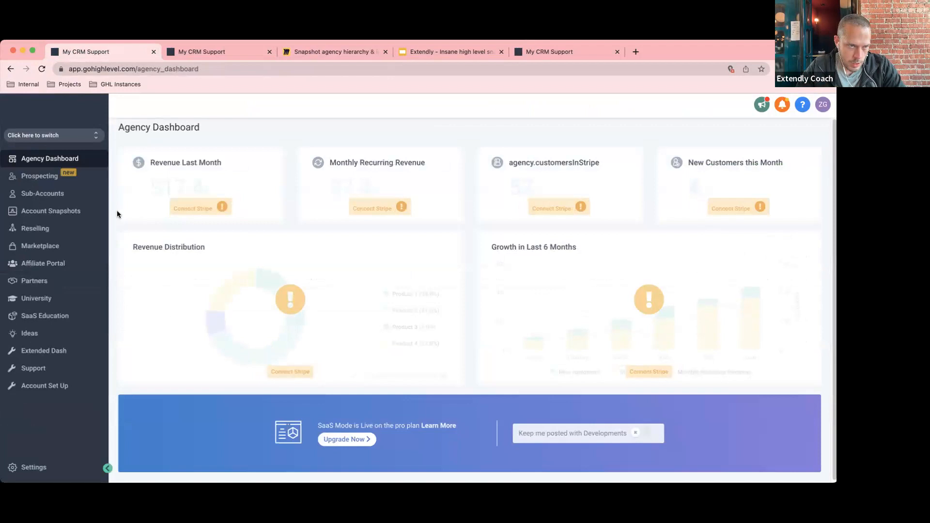
Start adding a sub-account, check MASTER Blank under Own Snapshots templates, then cancel.
click(48, 194)
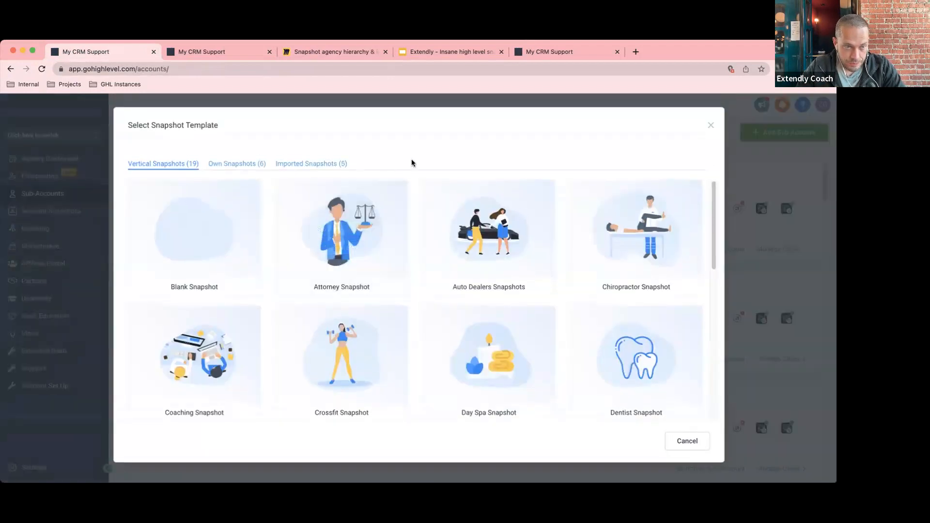
mouse_move(181, 219)
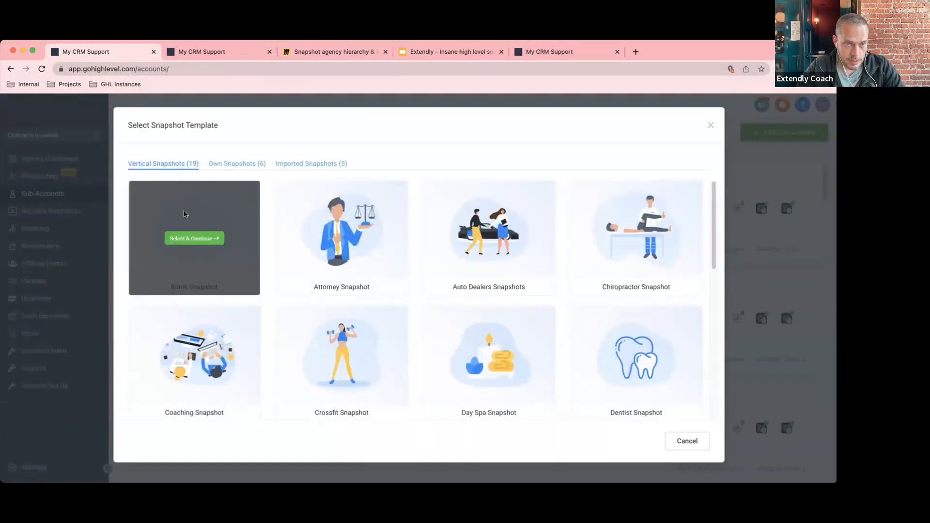
click(221, 163)
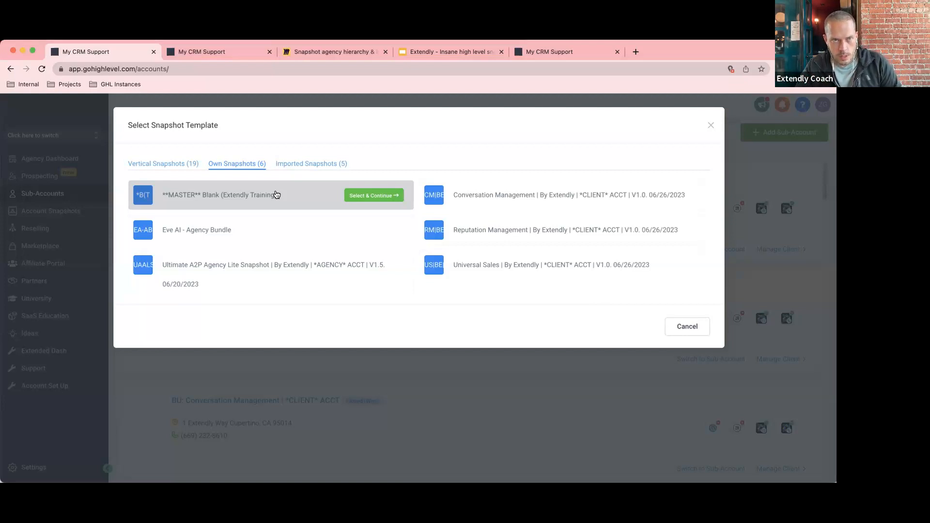
click(683, 331)
Return to the Miro snapshot hierarchy board and pan to the Import Snapshot to agency account start.
click(331, 52)
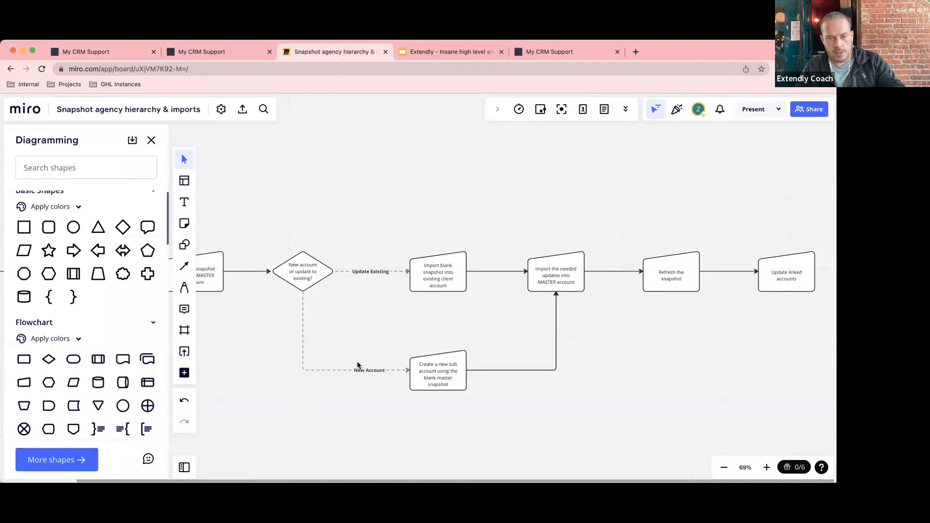
scroll(358, 365, left, 10)
scroll(358, 364, down, 2)
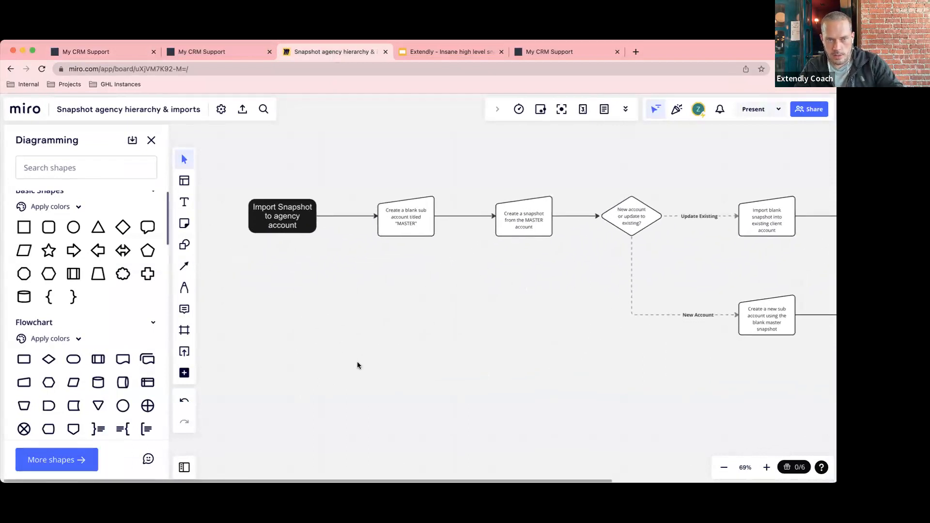
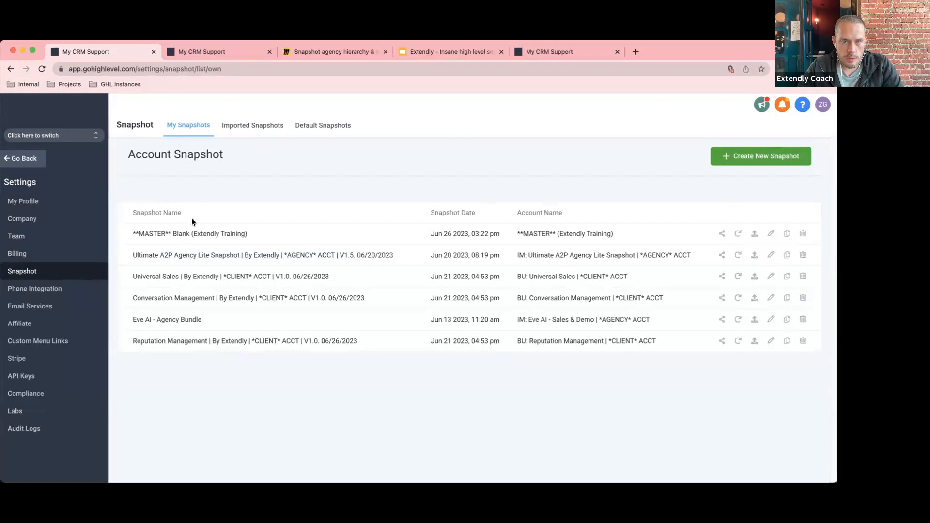
Append 'V.1.1' to the MASTER snapshot name, making it '**MASTER** Blank (Extendly Training) V.1.1', and save.
click(770, 236)
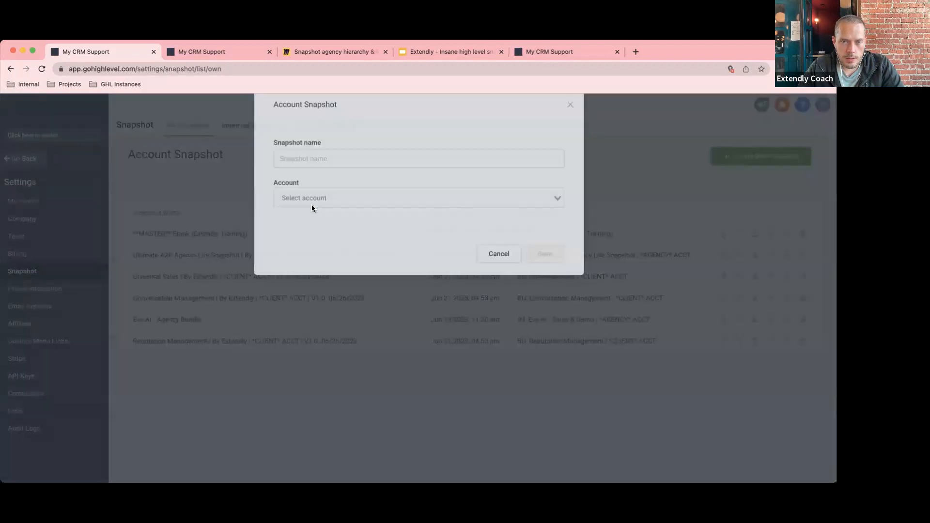
click(432, 181)
text(V.1)
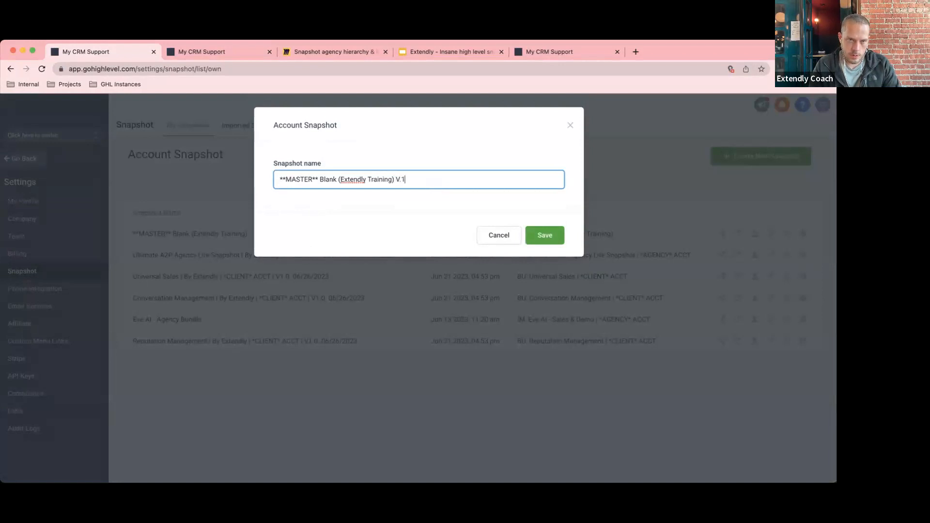
text(.1)
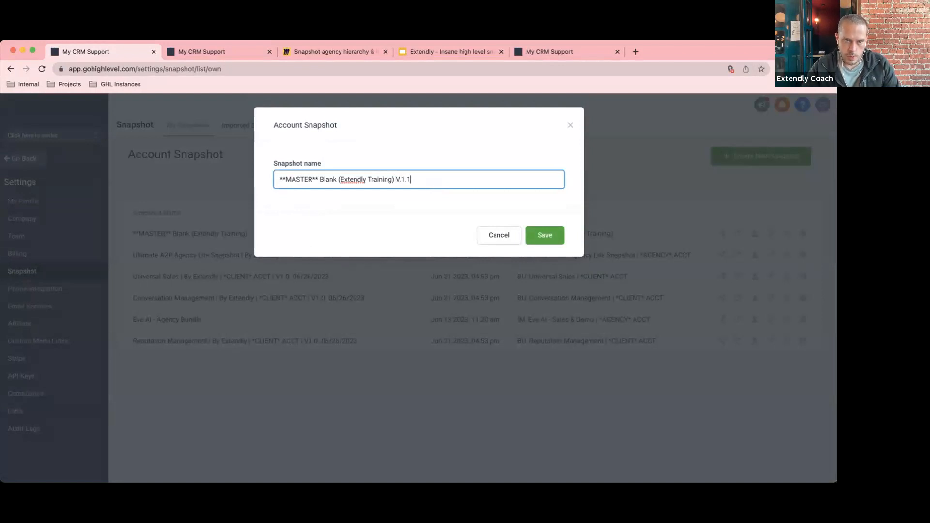
click(544, 235)
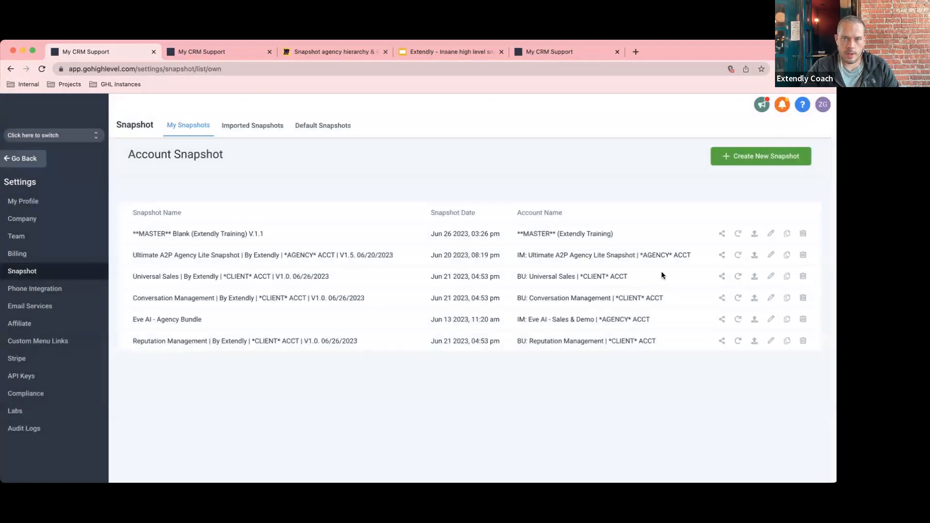
Refresh the MASTER snapshot, then highlight its V.1.1 suffix, full name, and linked '**MASTER** (Extendly Training)' account name.
click(493, 167)
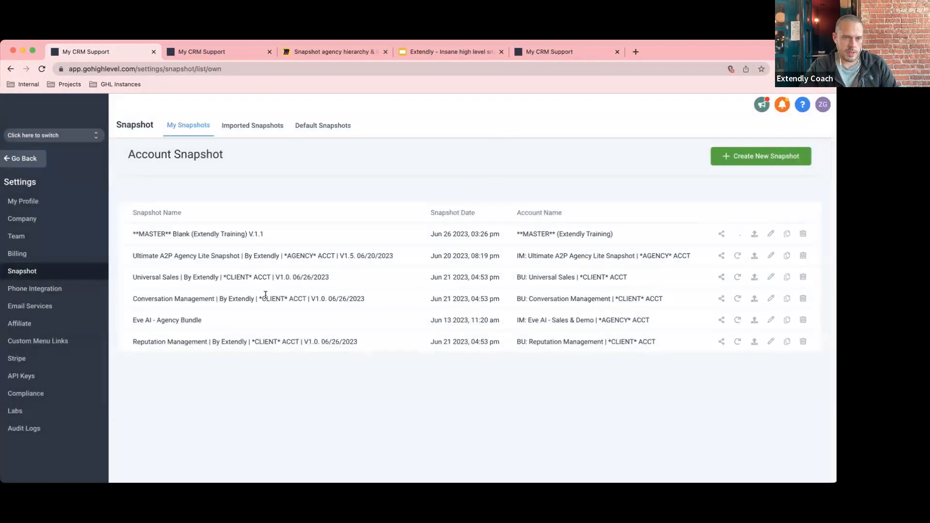
drag(269, 235, 226, 231)
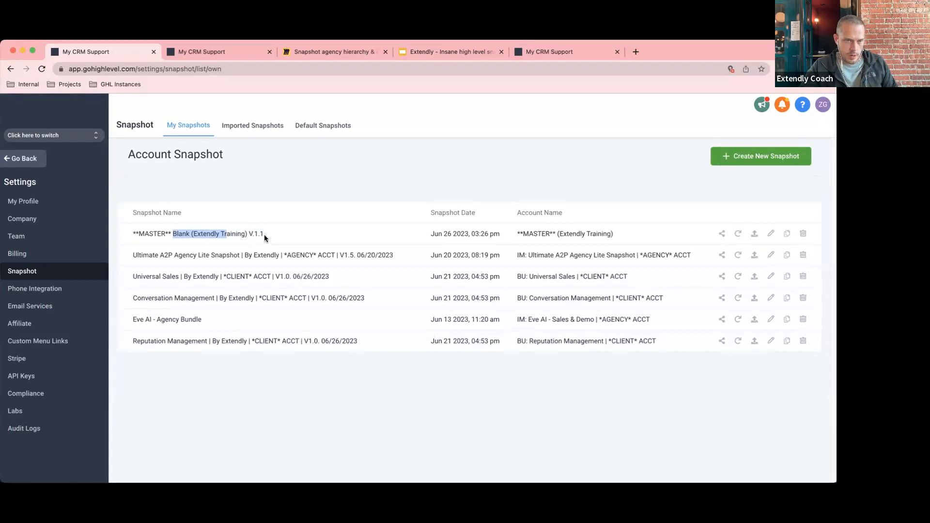
drag(263, 234, 243, 232)
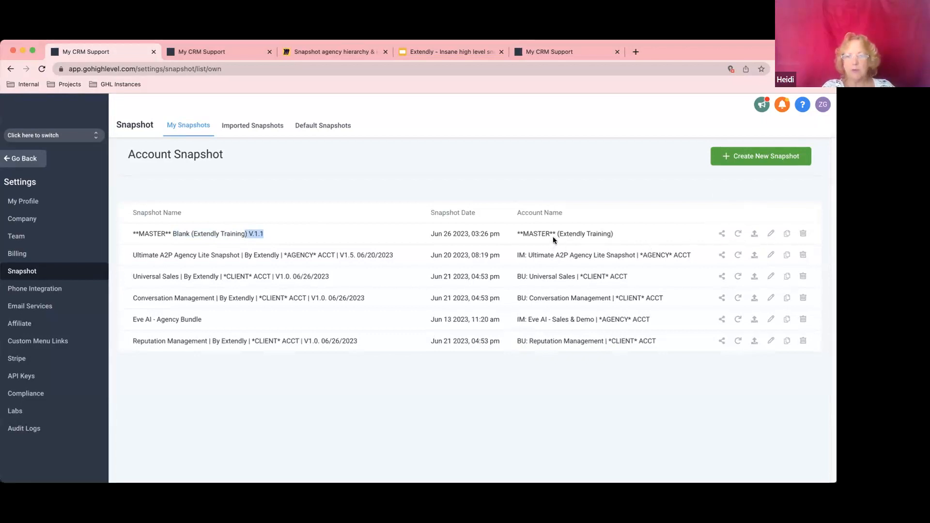
click(288, 230)
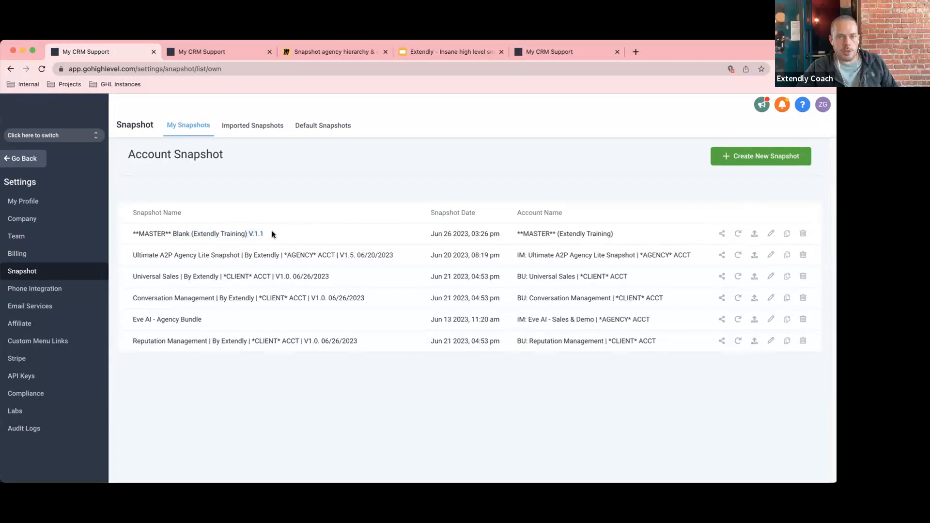
drag(272, 232, 139, 233)
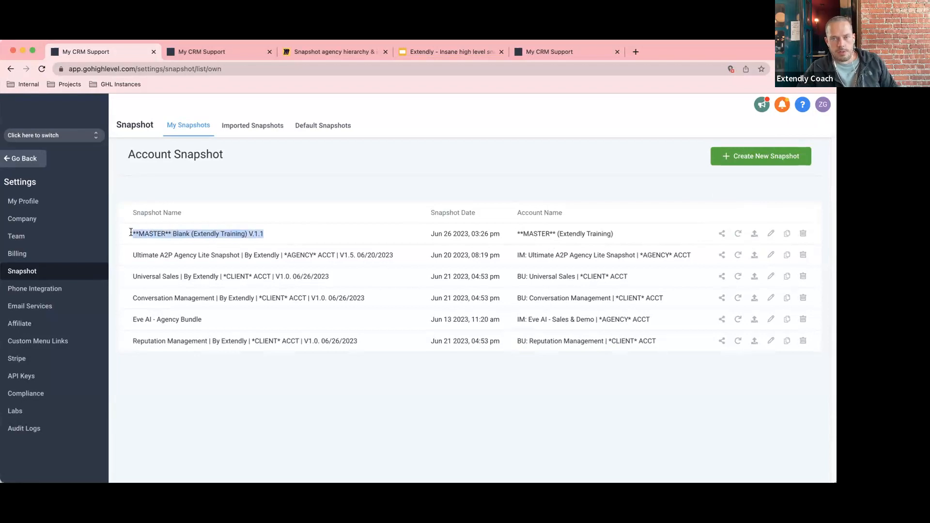
drag(614, 235, 516, 233)
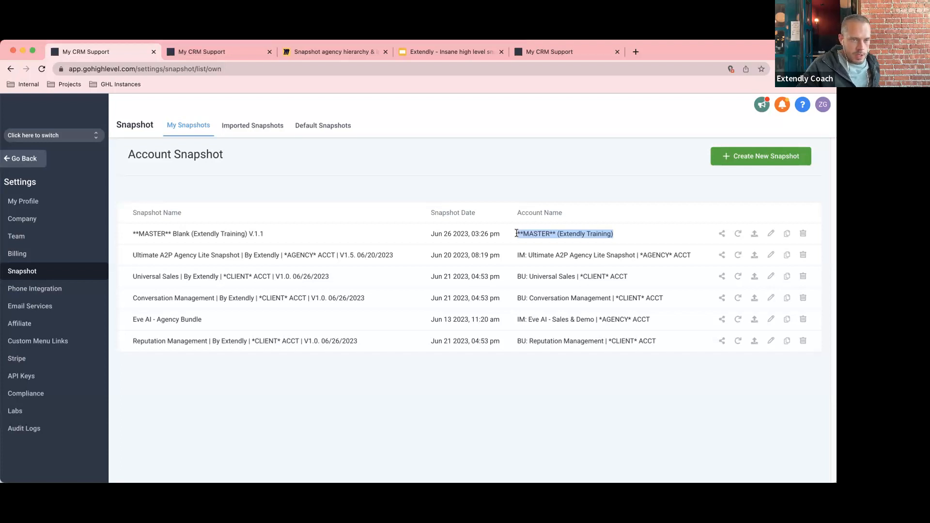
drag(149, 255, 217, 256)
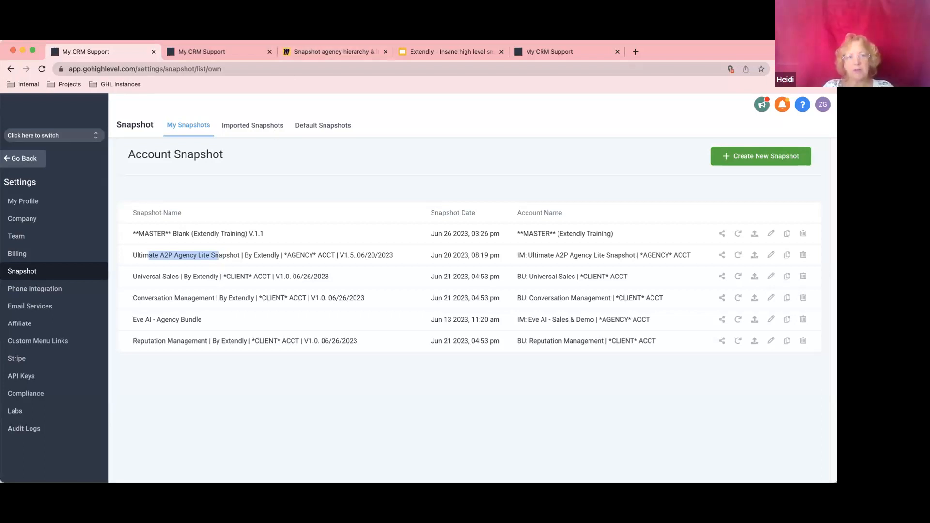
click(233, 191)
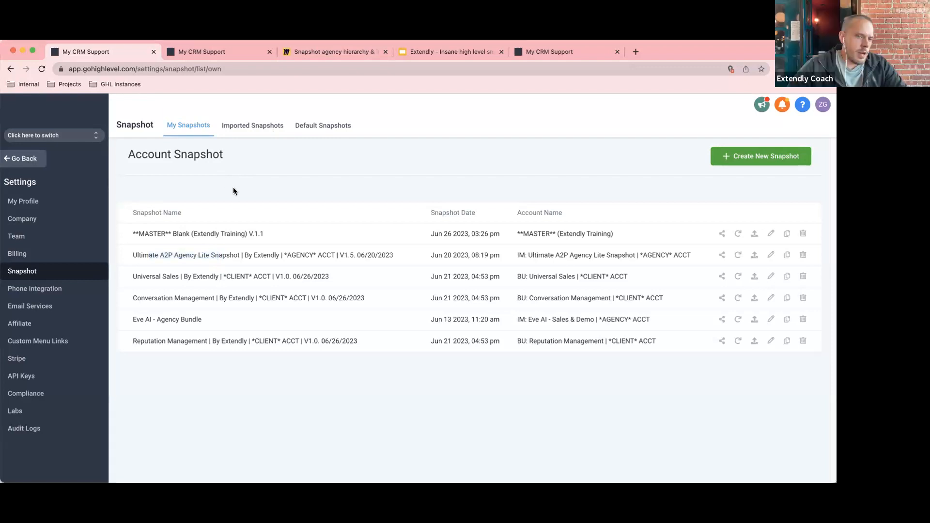
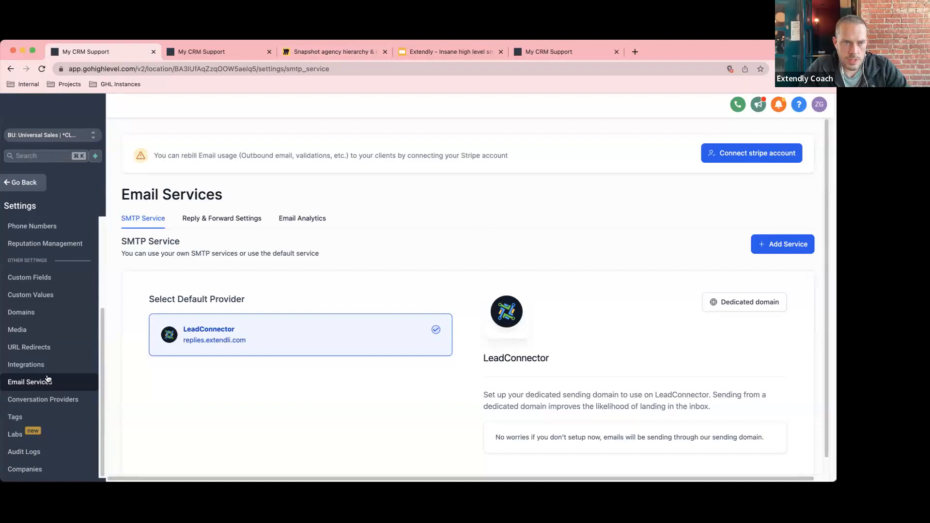
scroll(344, 368, down, 1)
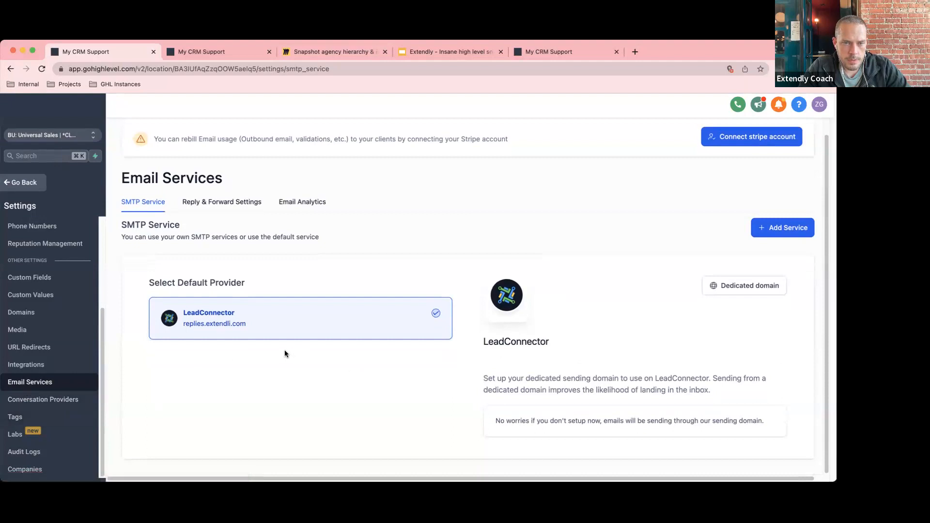
drag(251, 327, 184, 329)
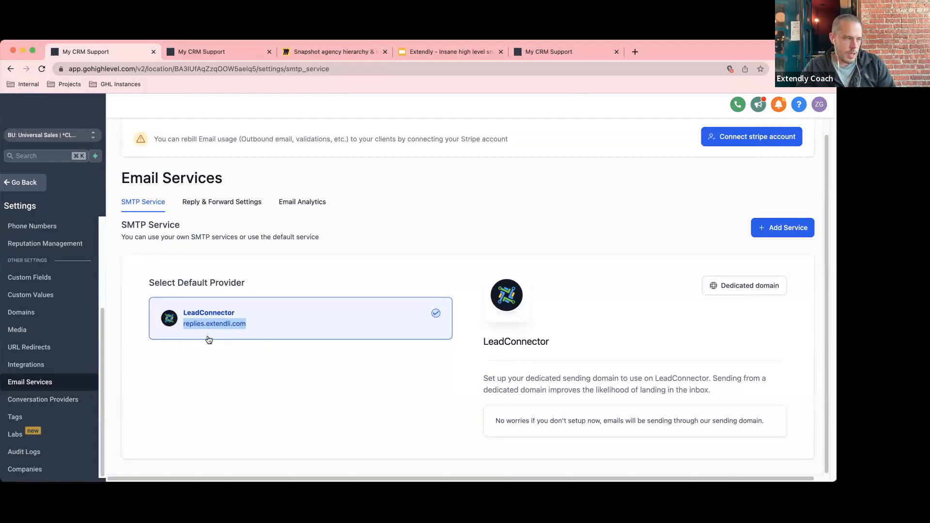
click(229, 366)
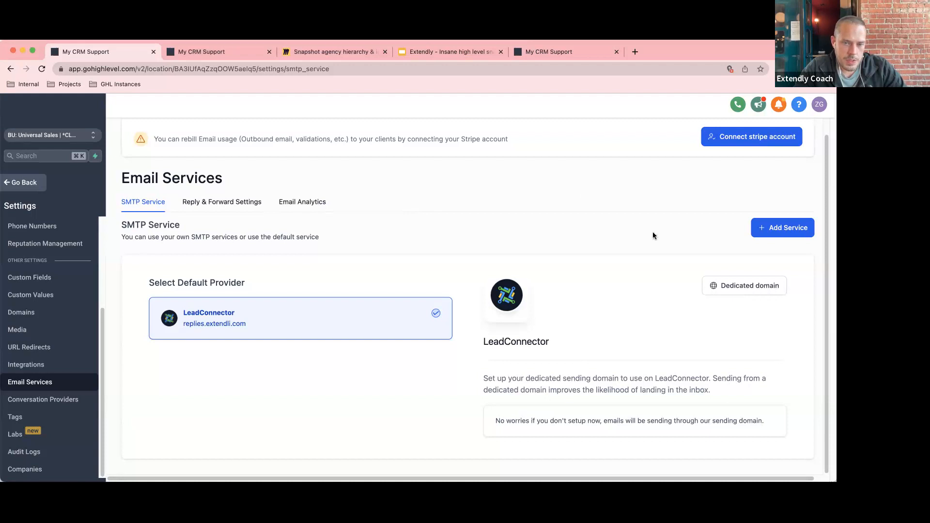
drag(254, 326, 184, 329)
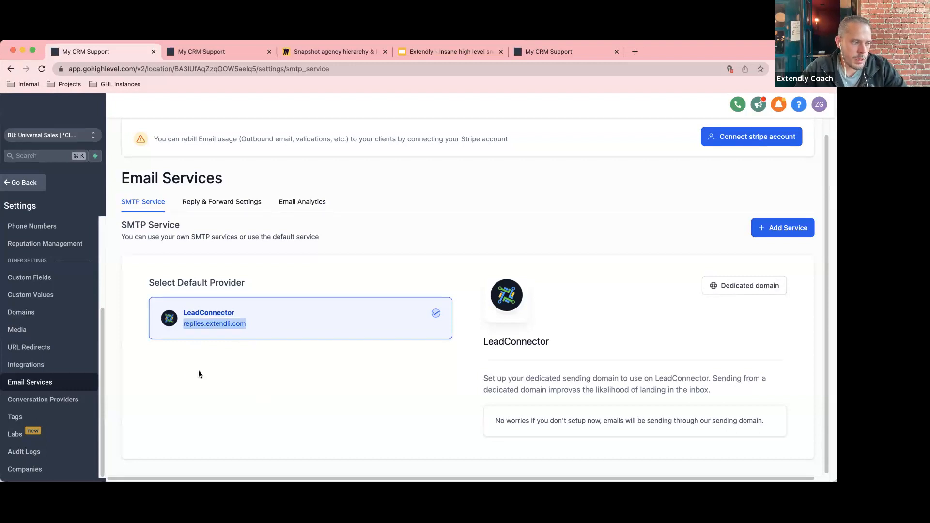
click(213, 378)
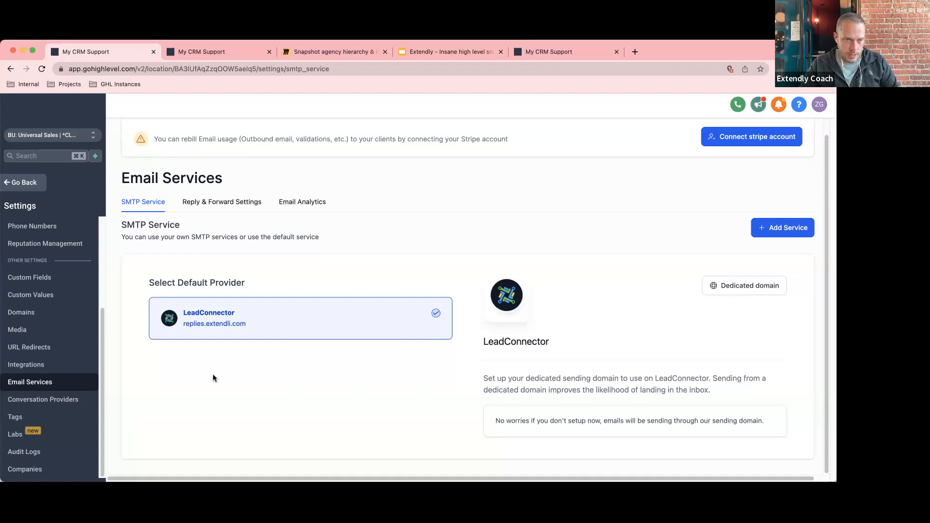
double_click(198, 329)
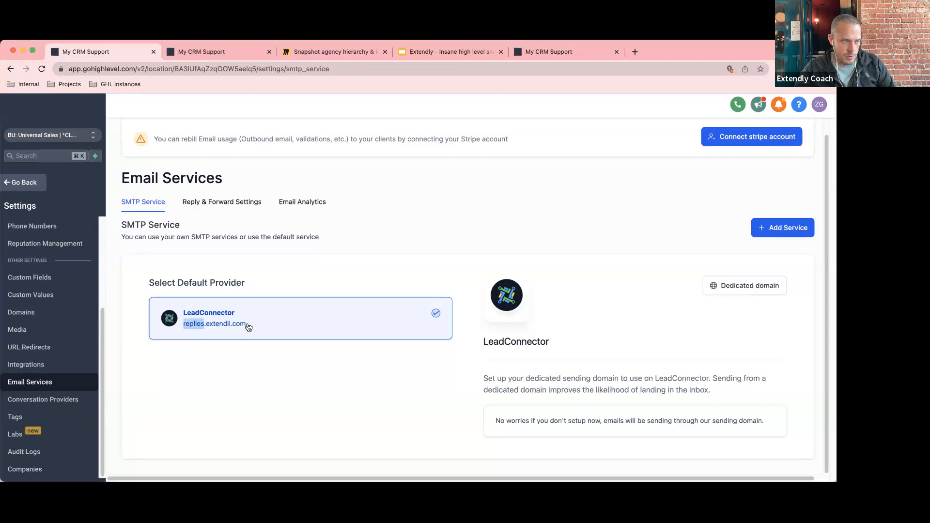
drag(247, 325, 207, 330)
drag(184, 328, 205, 329)
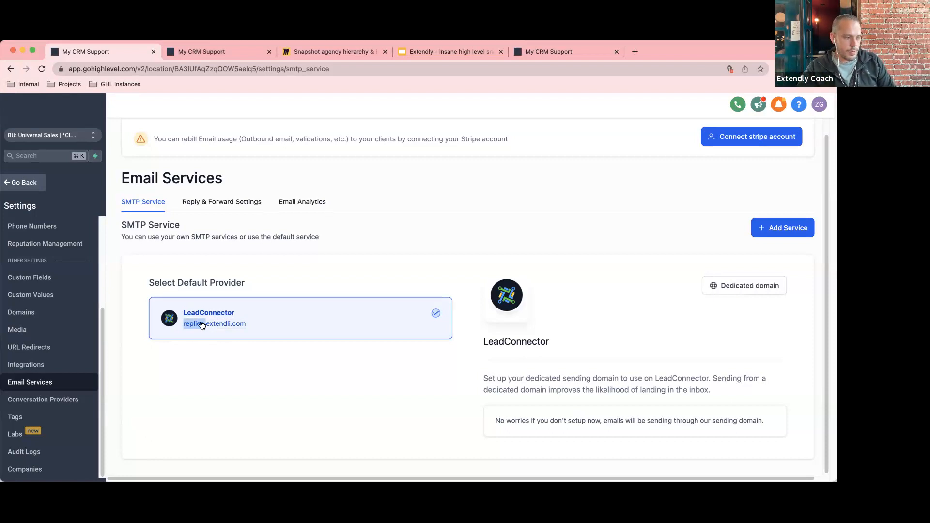
click(199, 381)
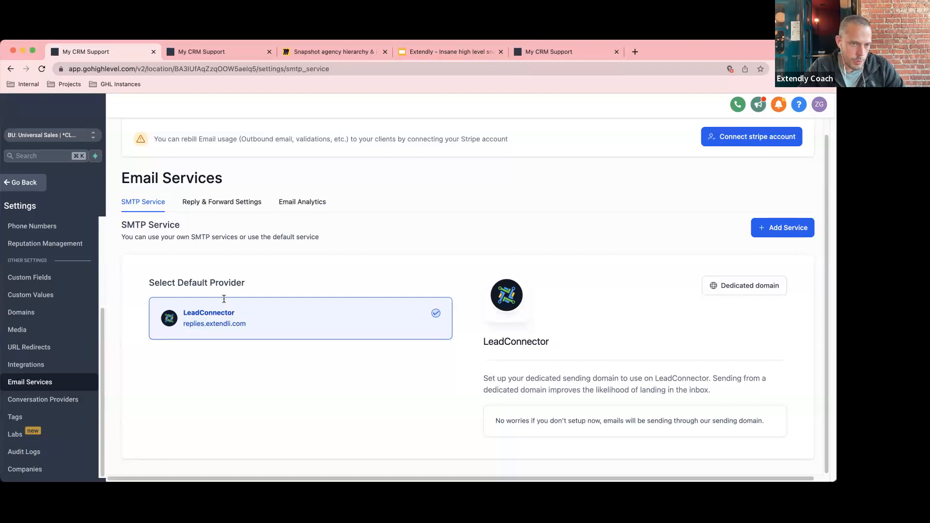
mouse_move(210, 324)
mouse_down()
mouse_move(245, 327)
mouse_move(208, 328)
mouse_up()
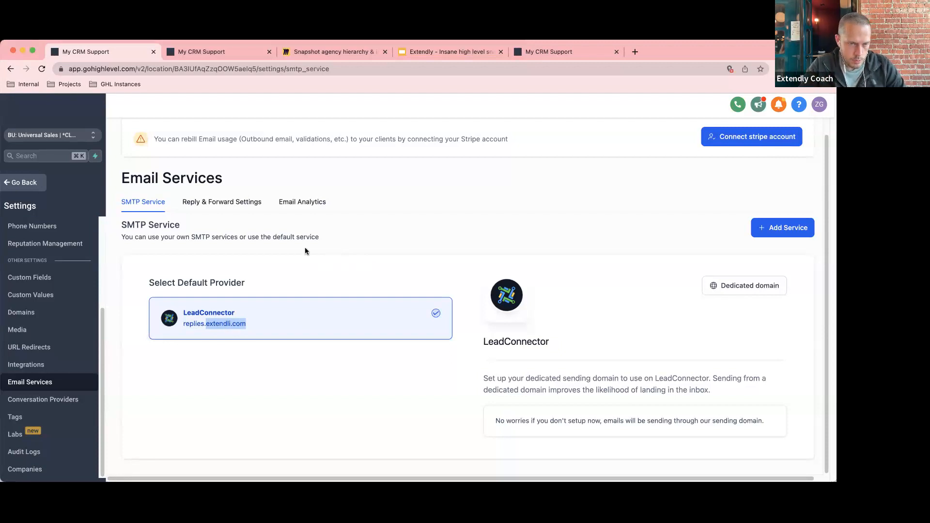
click(244, 326)
drag(246, 325, 206, 326)
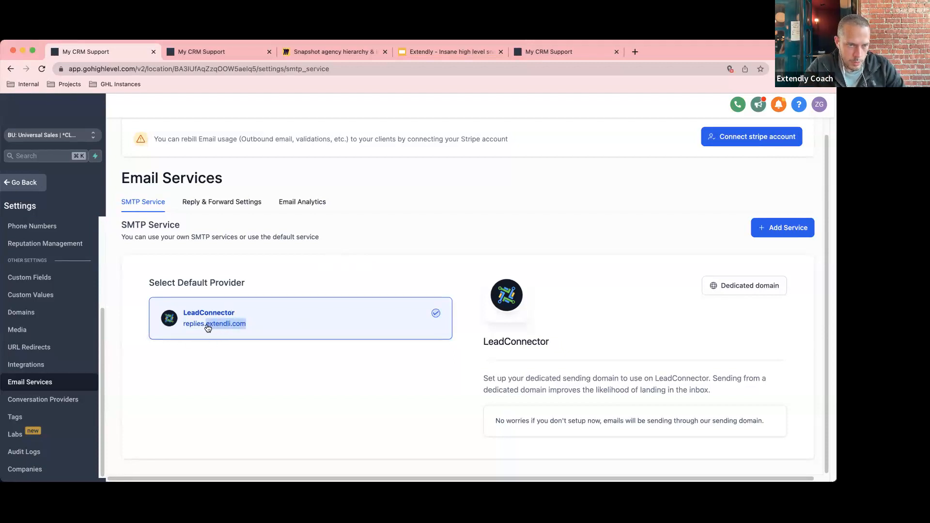
Clear the domain highlight and go back from Settings to the Marketing Trigger Links list.
click(362, 379)
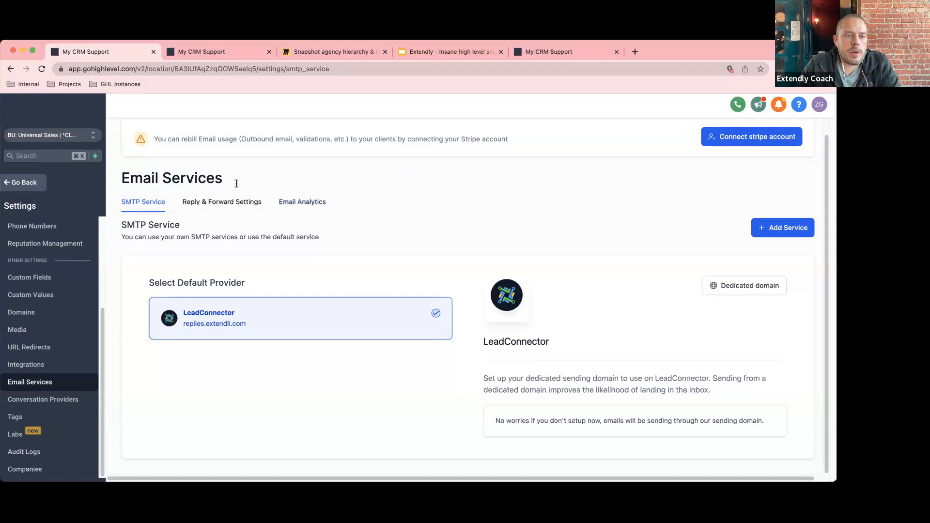
click(31, 188)
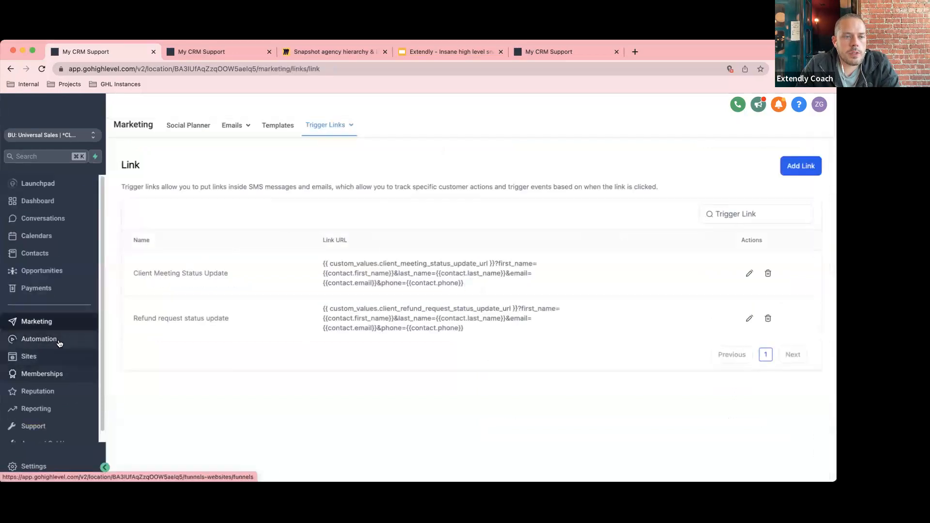
Open the Conversations inbox and read both unread SMS threads until none remain unread.
click(54, 219)
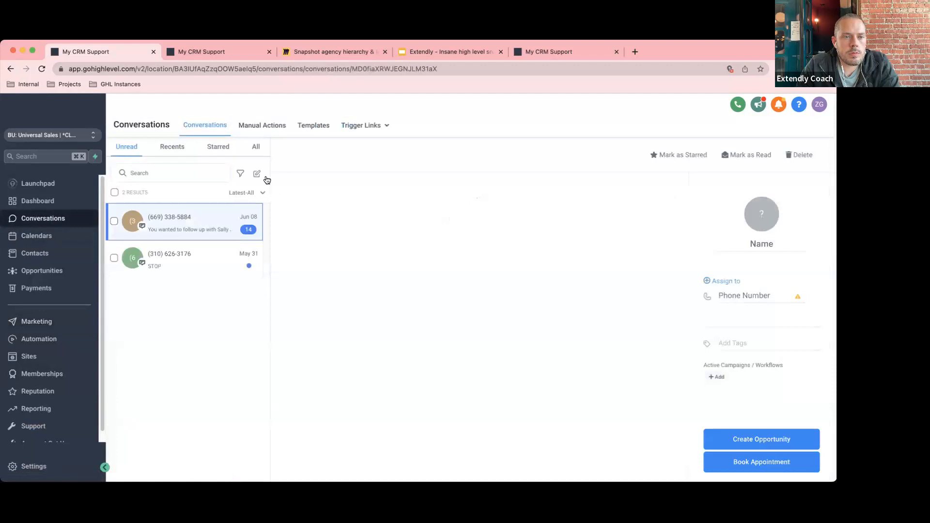
click(205, 268)
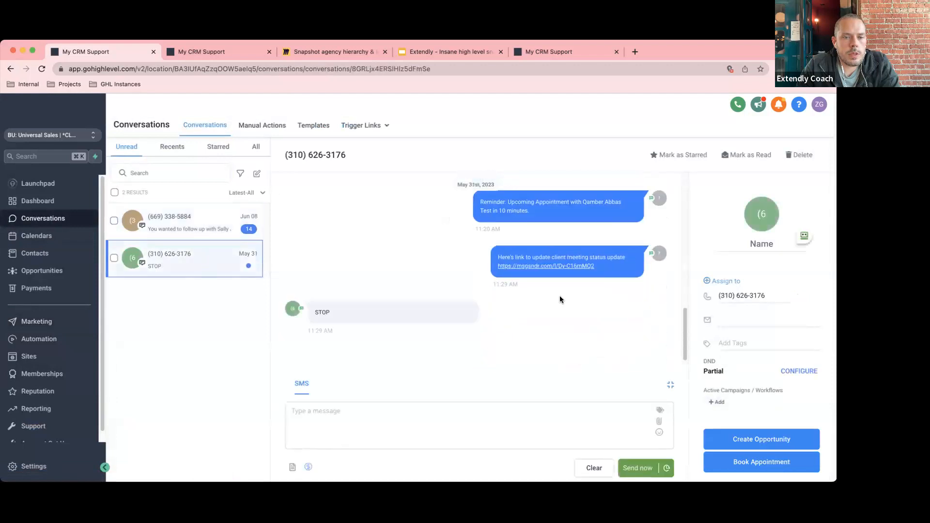
click(341, 421)
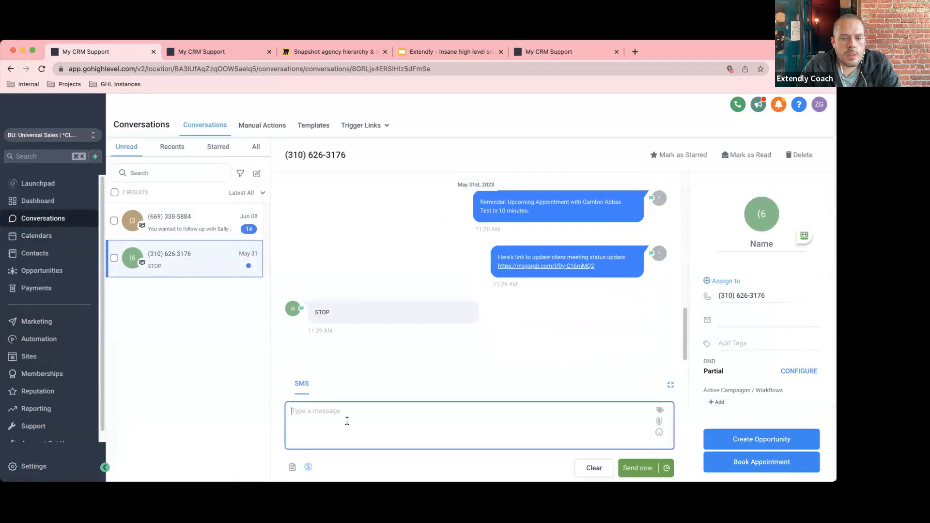
click(192, 229)
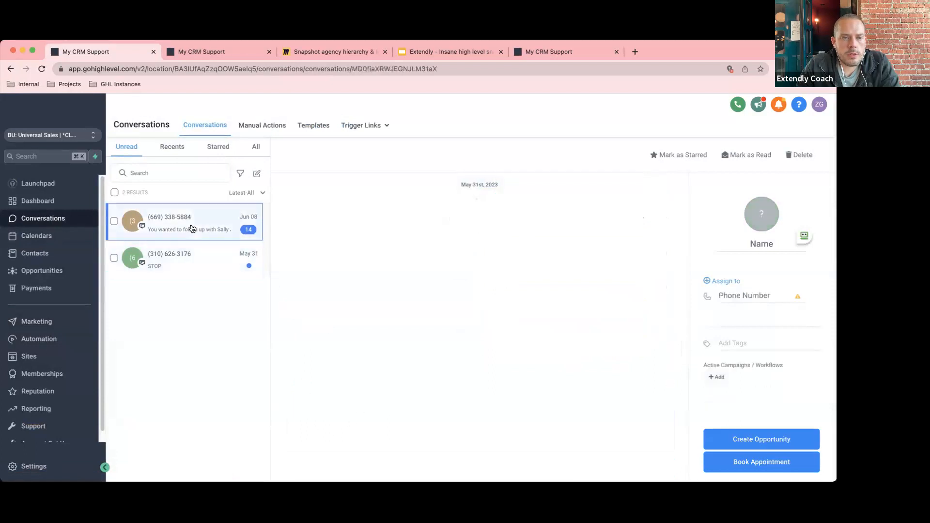
click(190, 257)
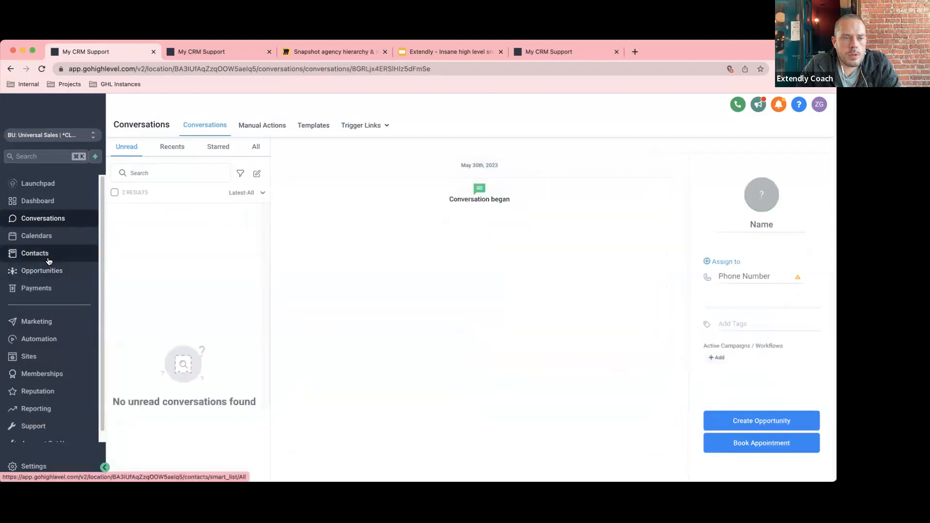
Start a new contact in Contacts and enter the contact's first and last name.
click(35, 253)
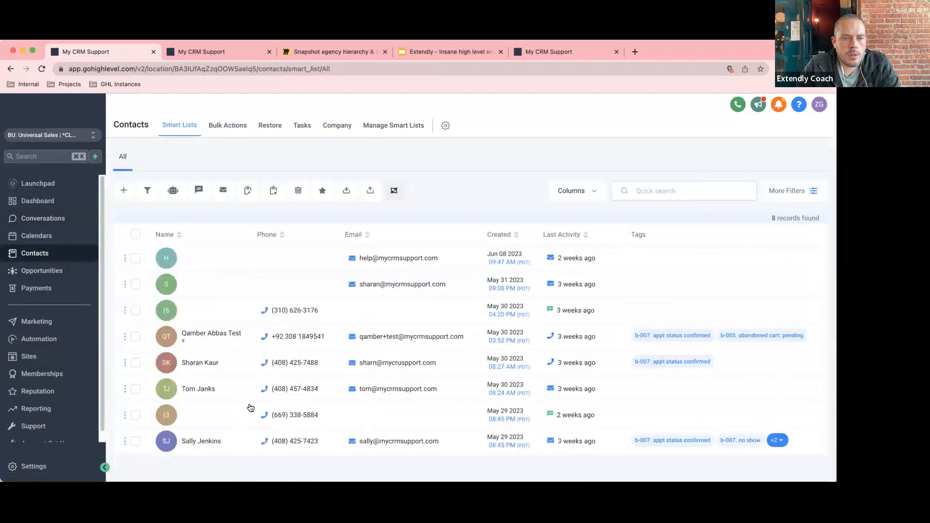
click(123, 190)
click(306, 280)
key(Tab)
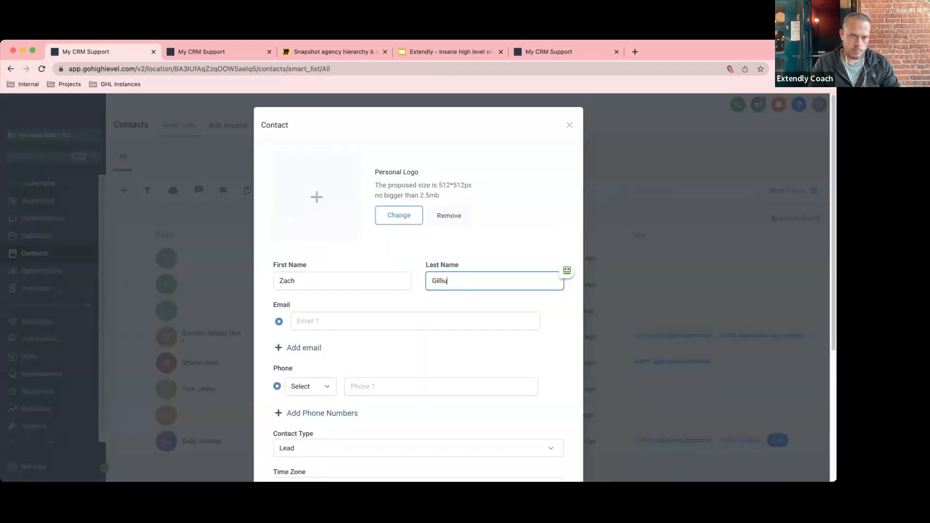
Enter the contact's getextendly.com e-mail address, correcting typos.
key(BackSpace)
key(BackSpace)
key(Tab)
key(Tab)
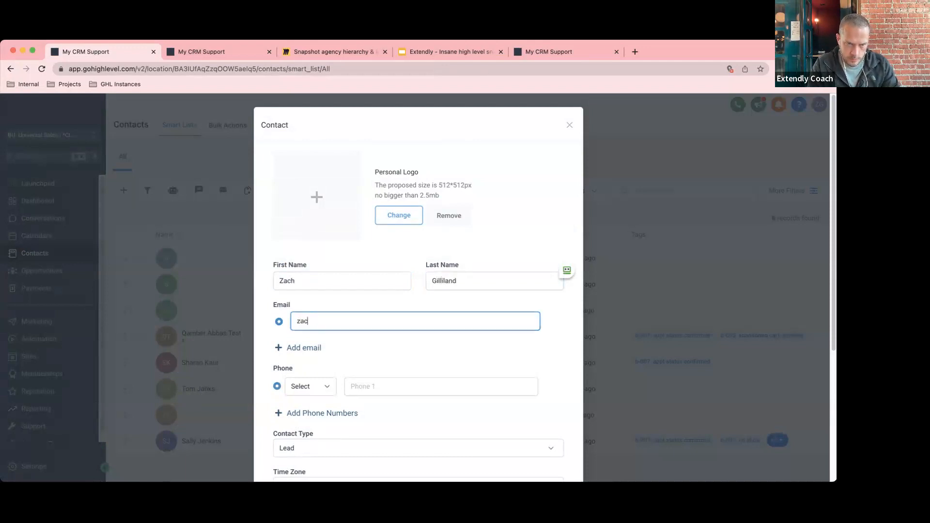
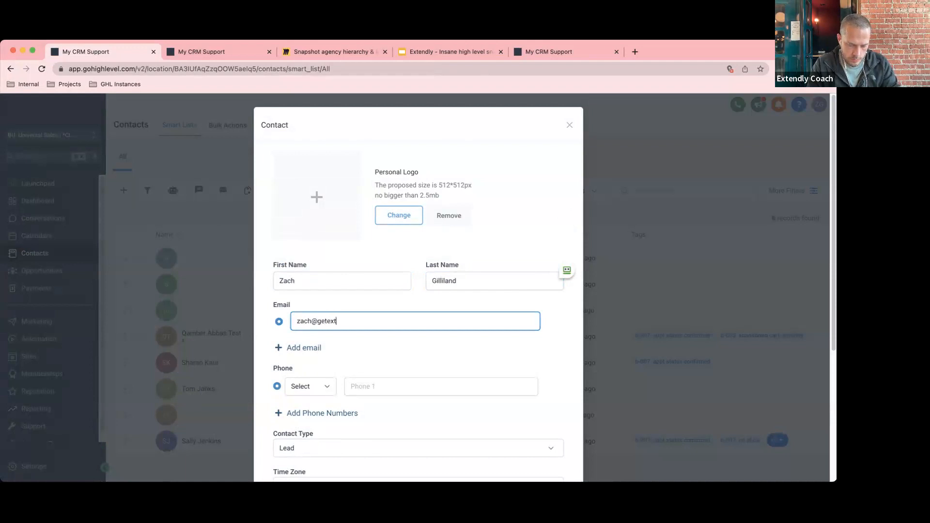
text(com)
click(389, 346)
scroll(389, 346, down, 4)
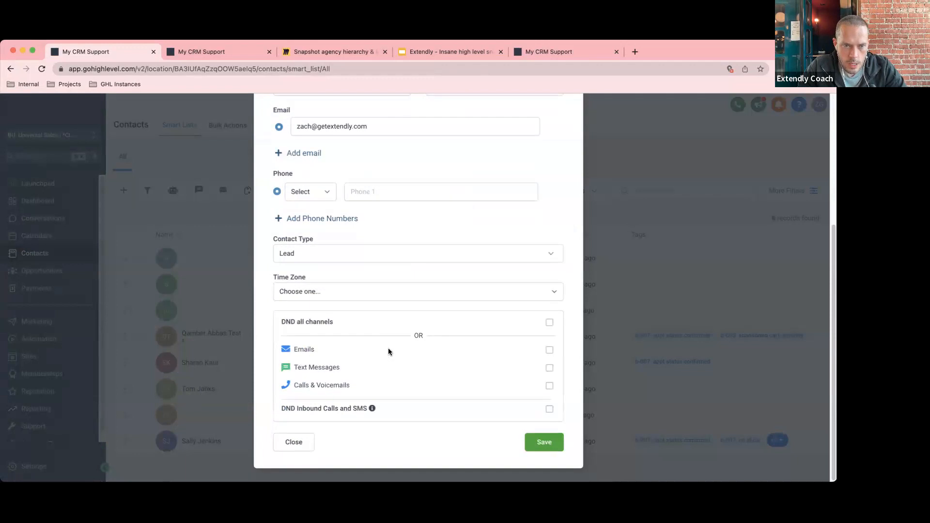
Save the new Lead contact and open its row from the 9-record Contacts list.
click(551, 443)
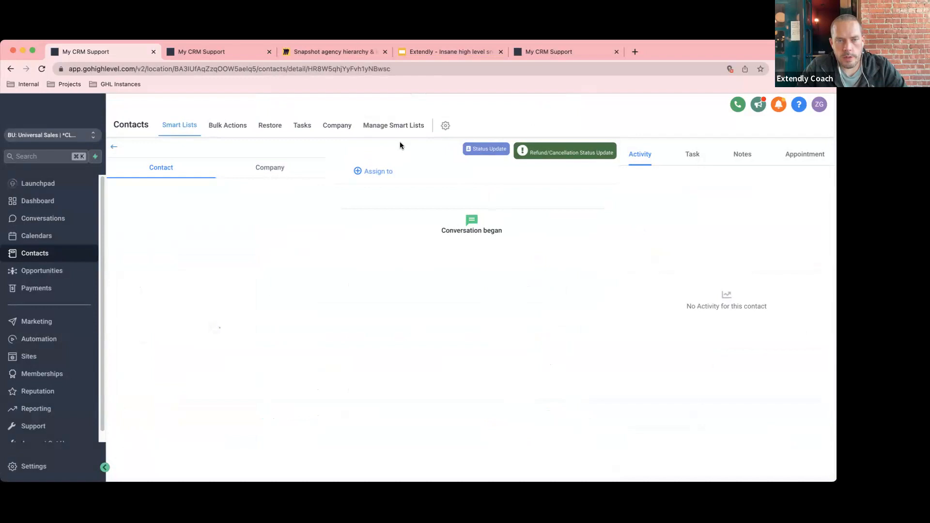
click(116, 149)
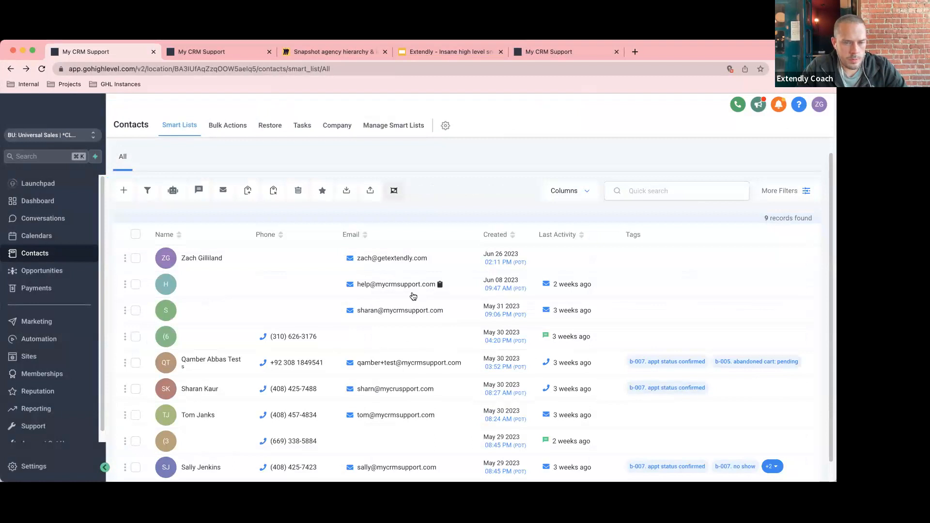
scroll(329, 407, down, 1)
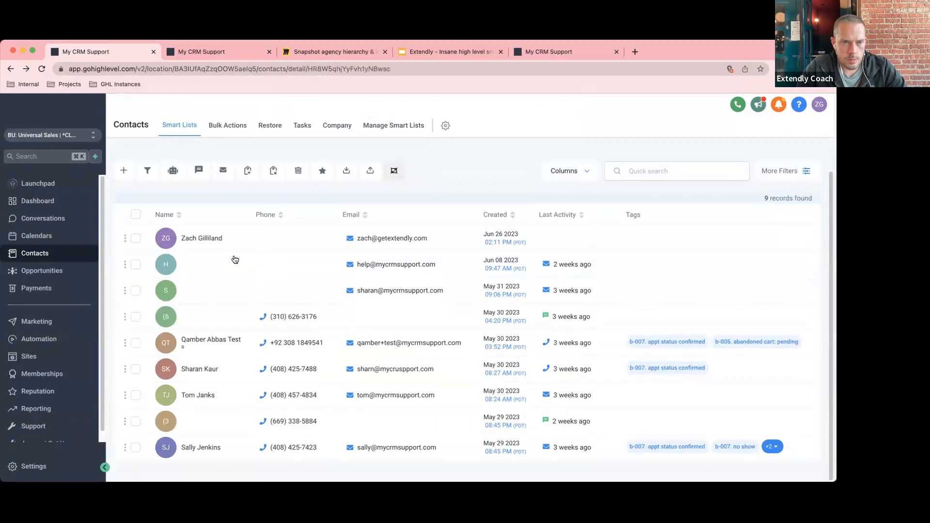
click(234, 259)
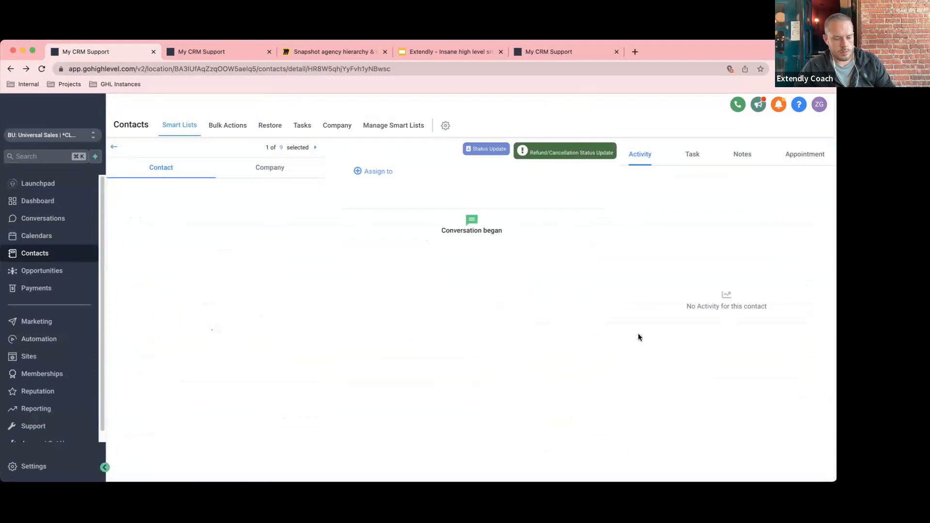
Reload the new contact's detail page with Cmd+R so the email composer loads.
key(super+r)
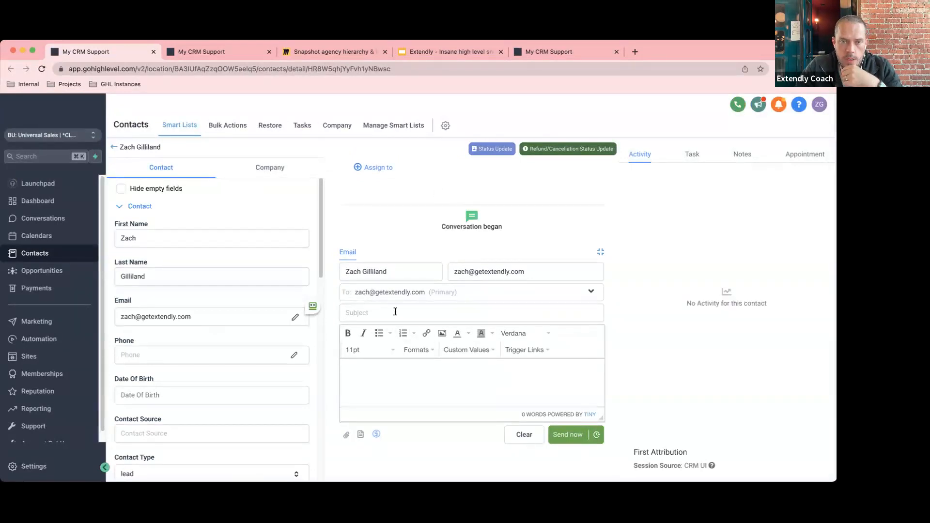
click(537, 272)
drag(538, 274, 328, 467)
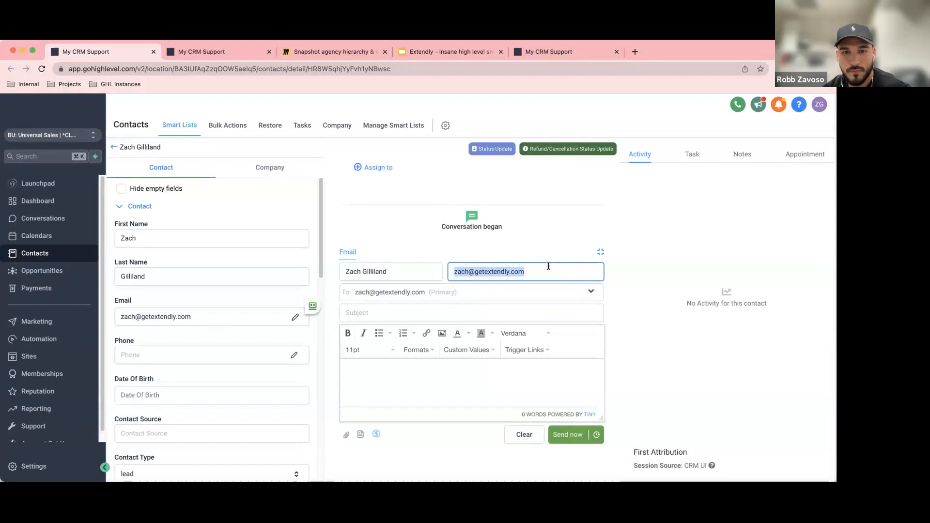
click(460, 271)
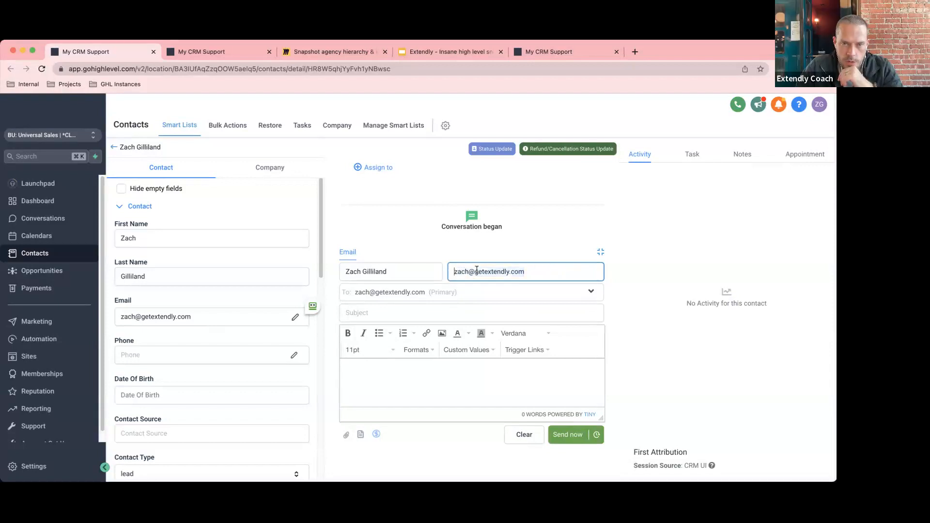
drag(527, 271, 449, 272)
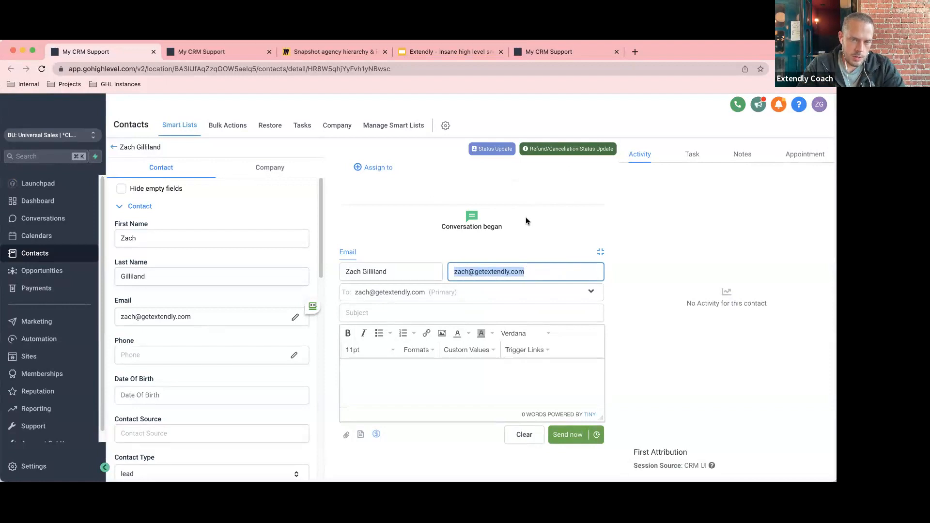
click(451, 271)
drag(527, 272, 476, 271)
drag(537, 272, 450, 271)
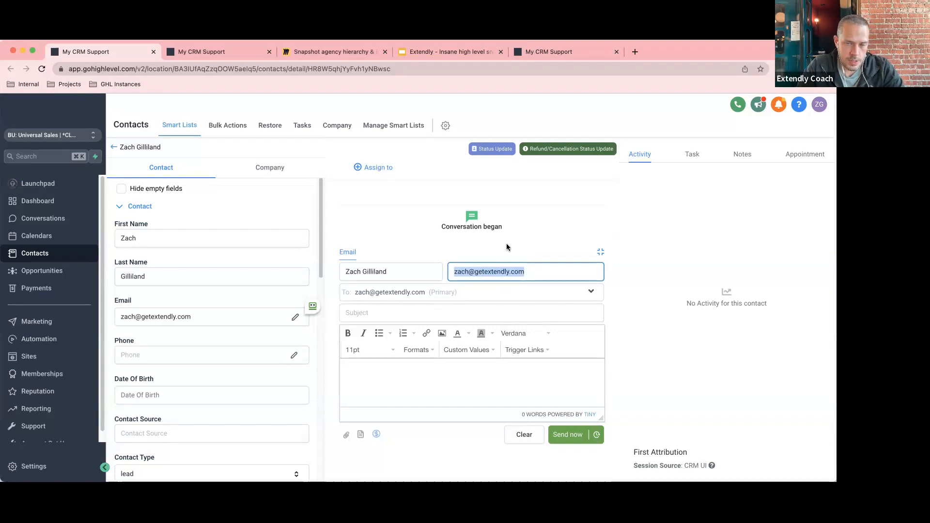
click(536, 270)
drag(536, 270, 441, 270)
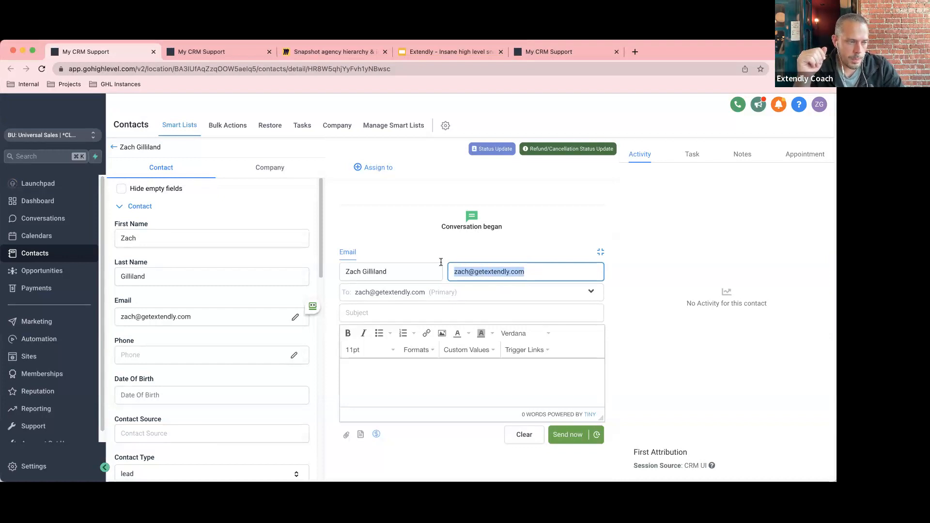
Highlight the composer's From sender email address, then go to the account Settings.
click(489, 267)
drag(525, 271, 456, 266)
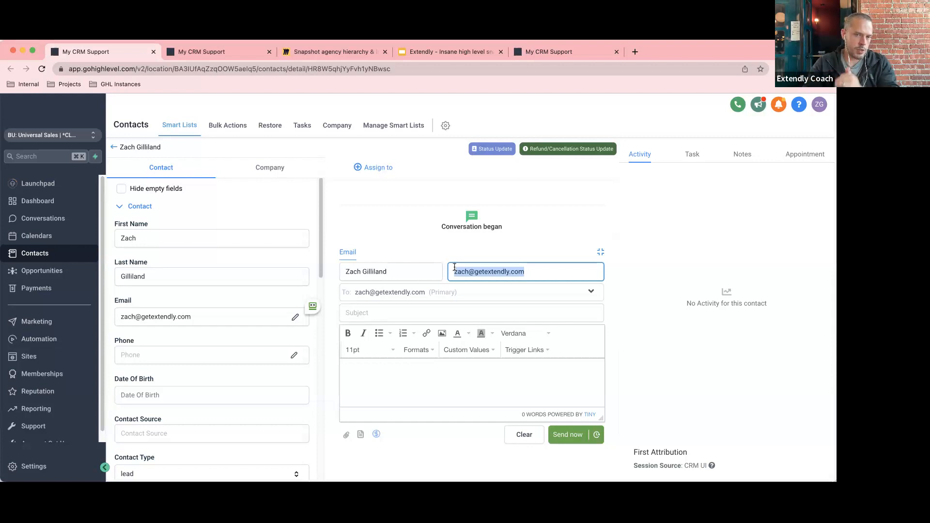
click(530, 275)
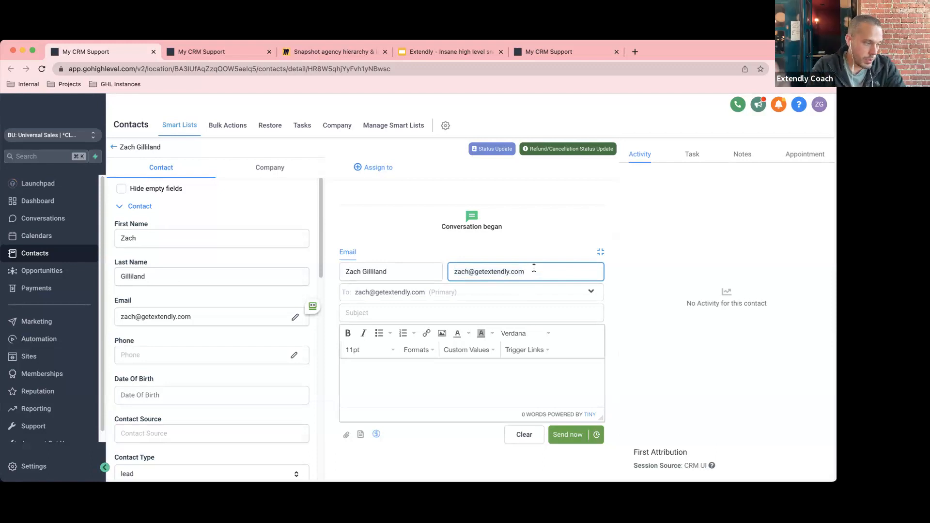
drag(534, 268, 452, 271)
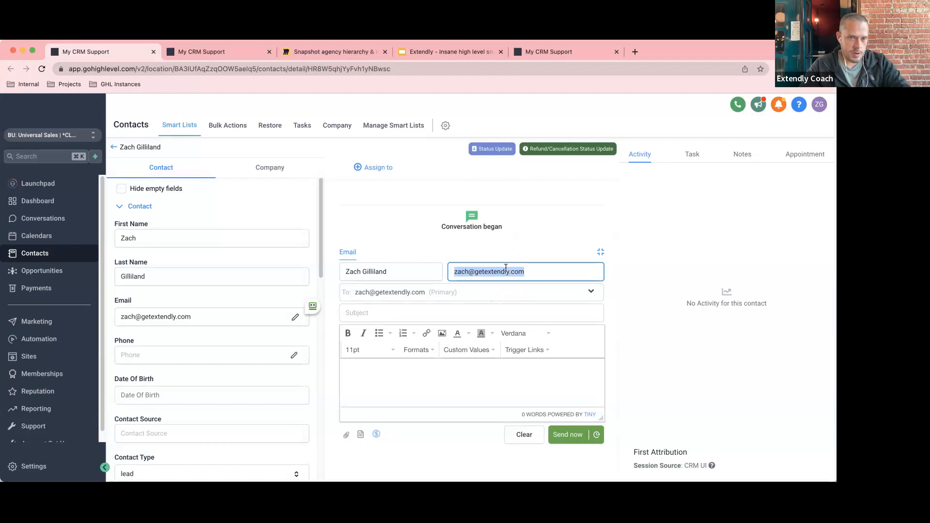
drag(527, 272, 447, 268)
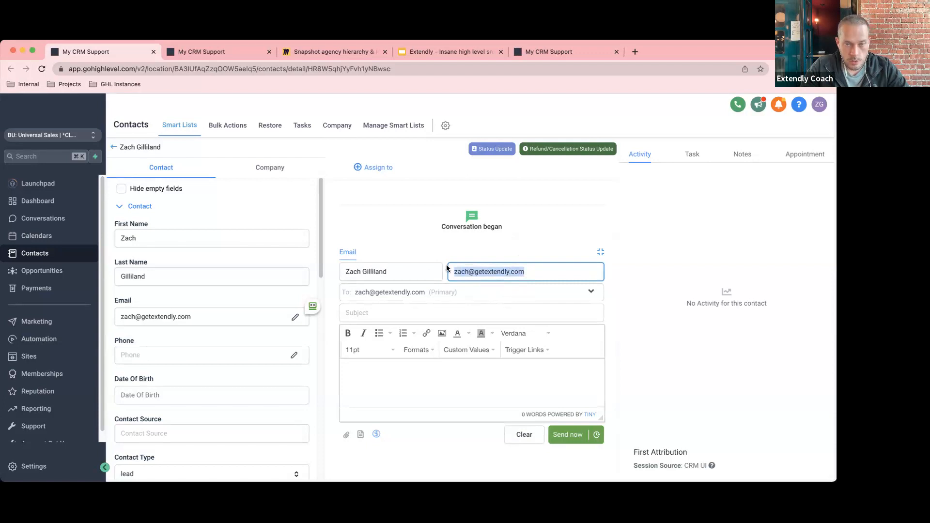
drag(530, 272, 426, 267)
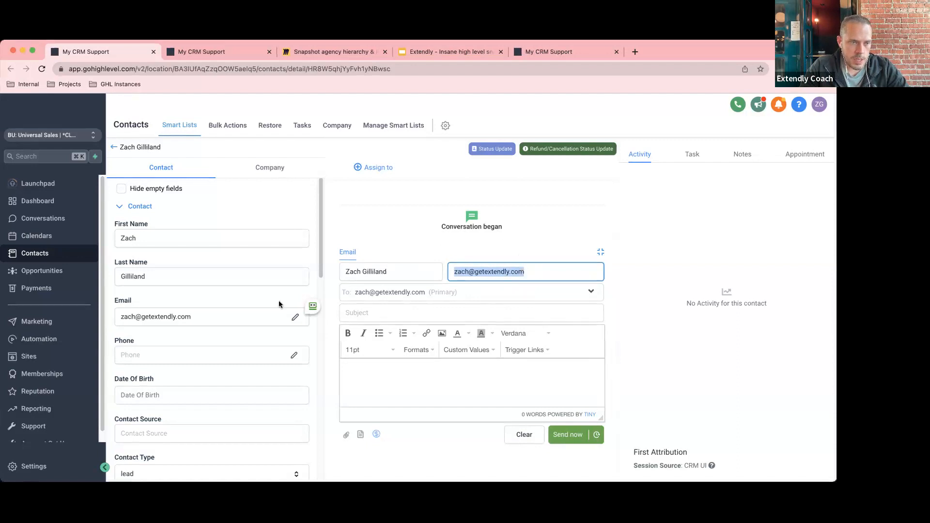
click(34, 466)
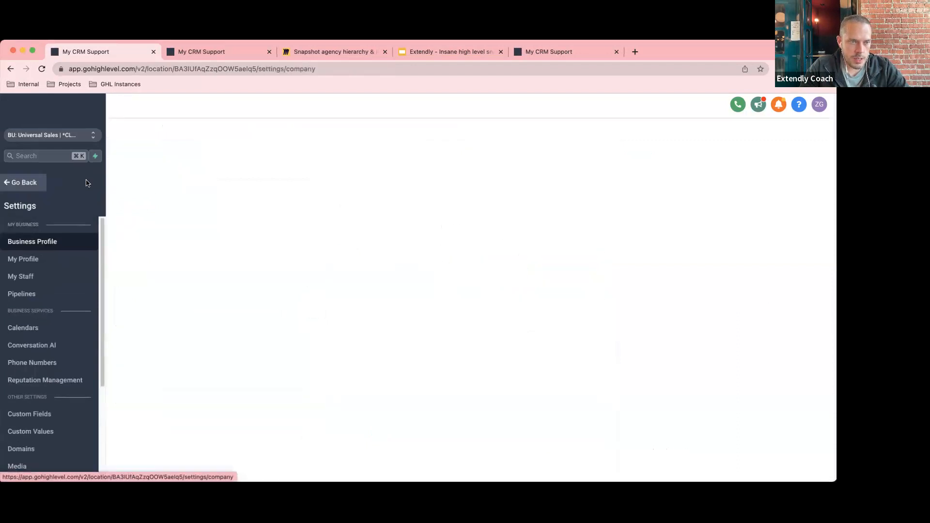
Highlight the Email value in My Profile, then go back to the contact's detail page.
click(42, 263)
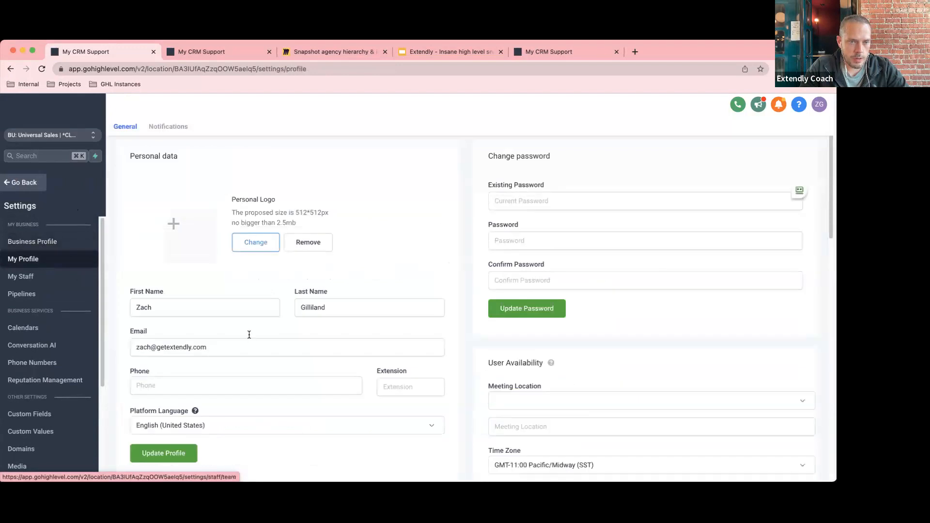
scroll(232, 334, down, 1)
drag(213, 329, 116, 328)
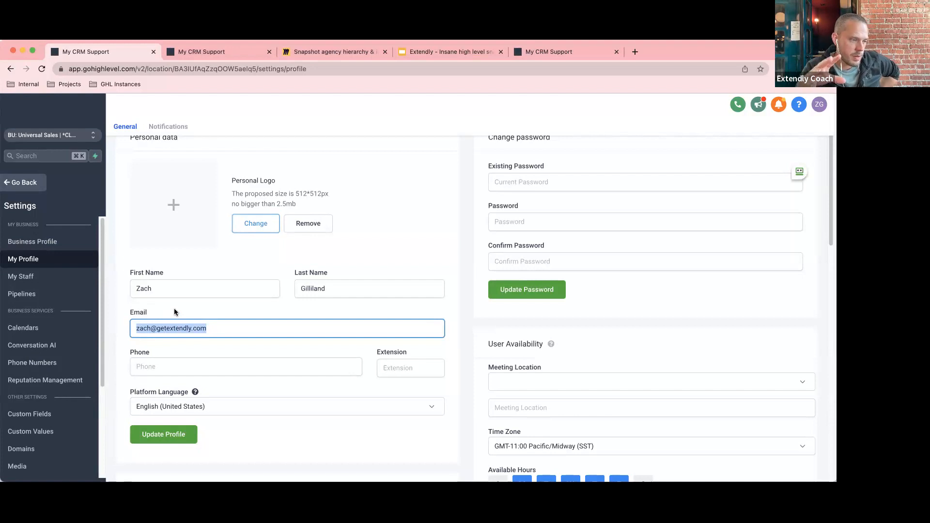
click(212, 329)
drag(211, 329, 133, 325)
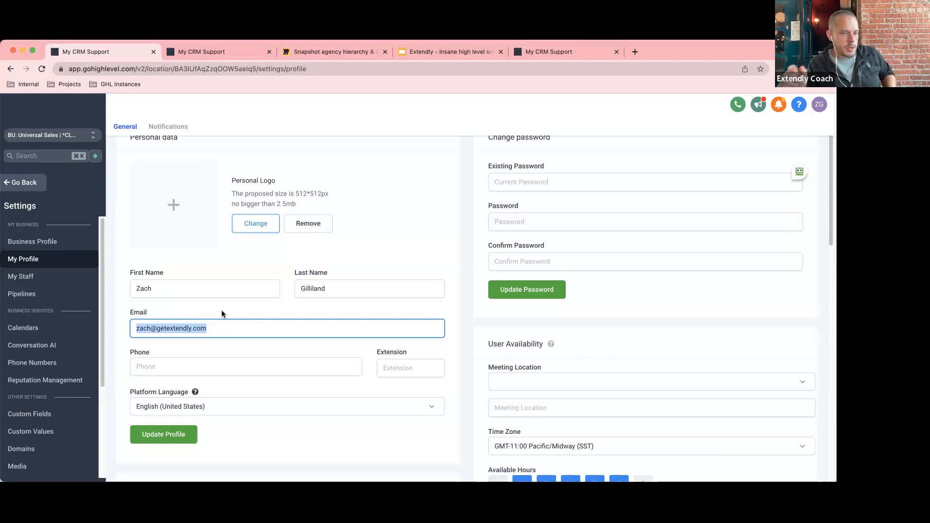
click(209, 330)
drag(215, 328, 156, 321)
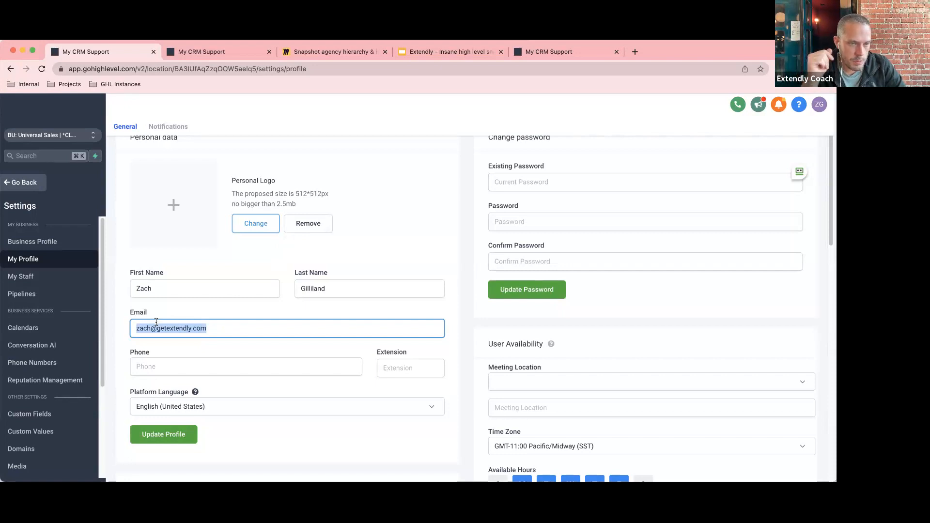
click(135, 312)
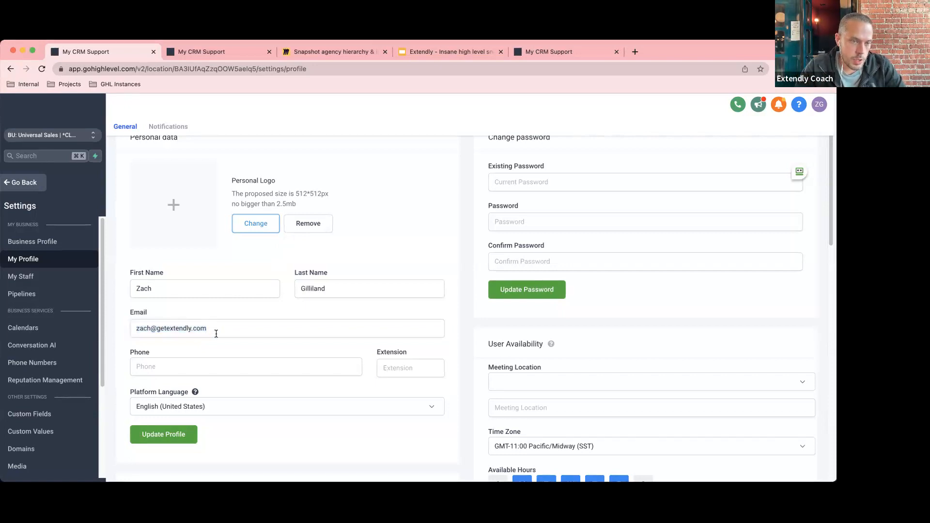
drag(216, 333, 115, 331)
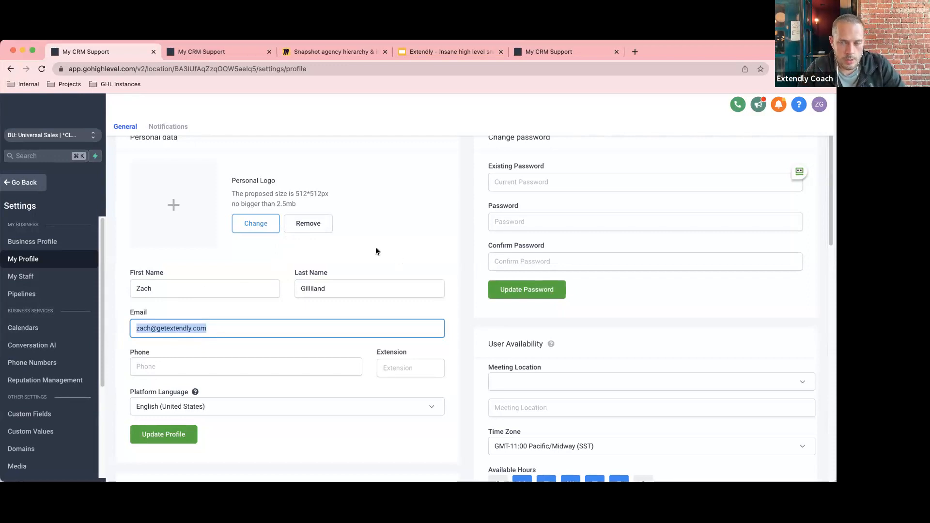
click(22, 183)
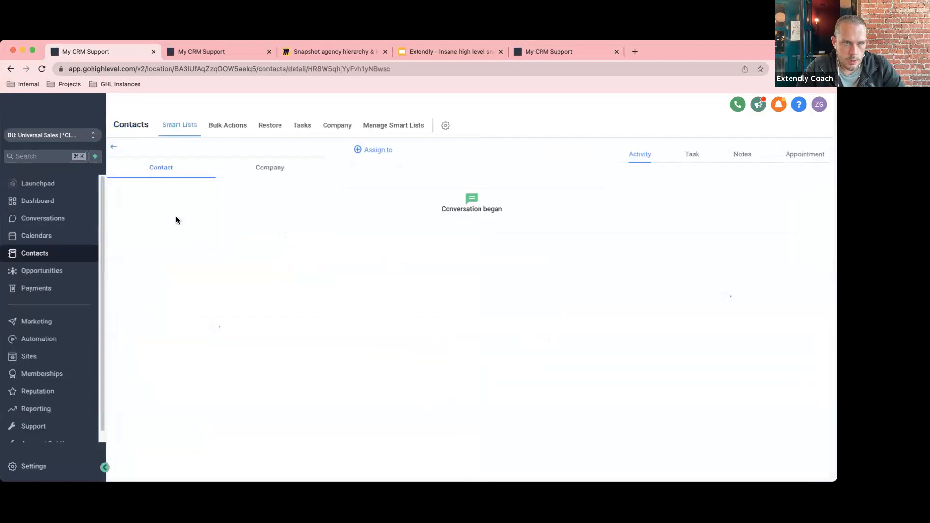
drag(538, 276, 451, 272)
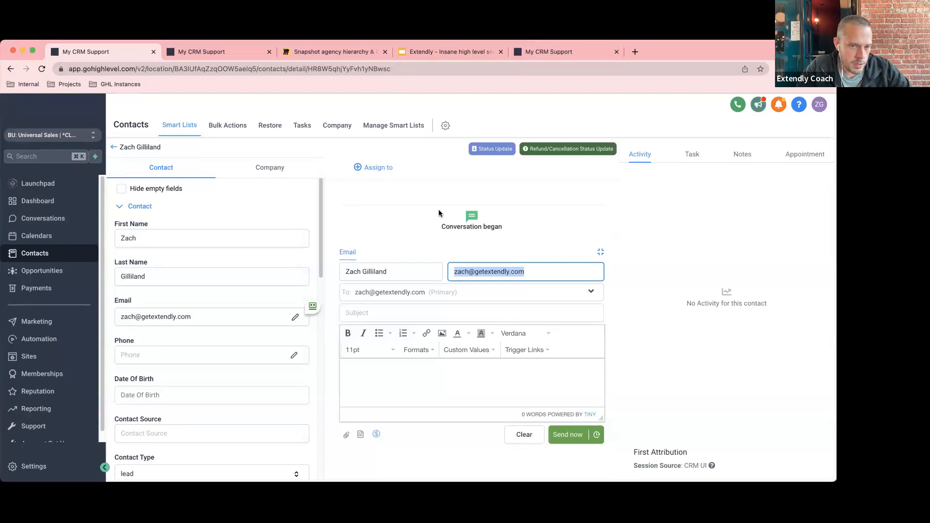
click(534, 272)
drag(498, 265, 454, 262)
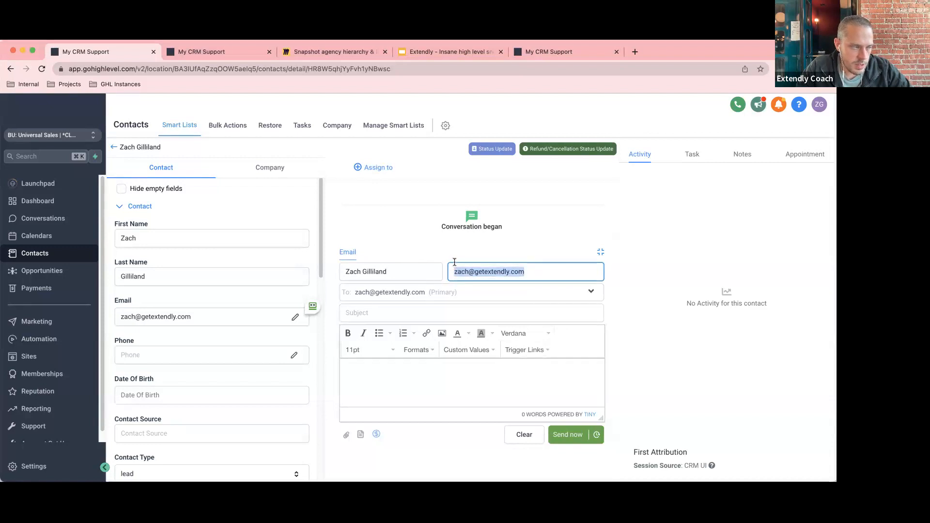
click(553, 238)
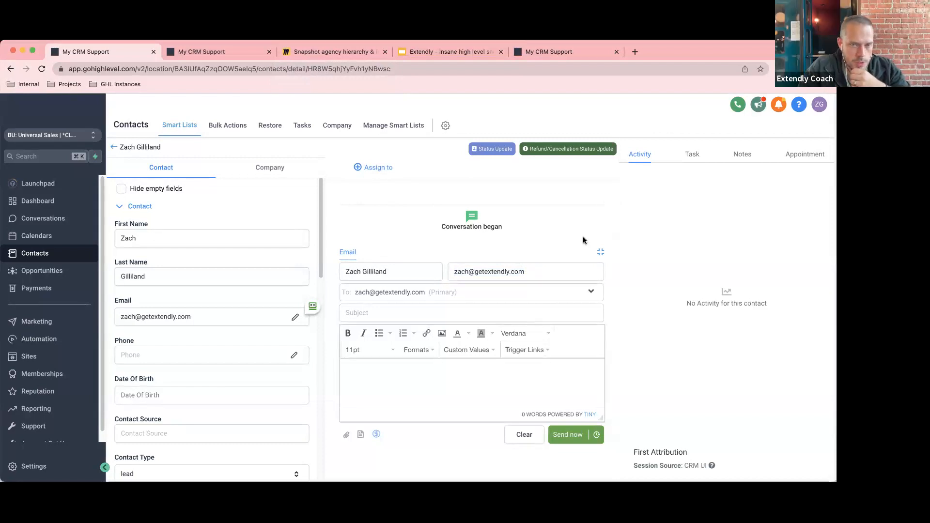
drag(528, 272, 475, 273)
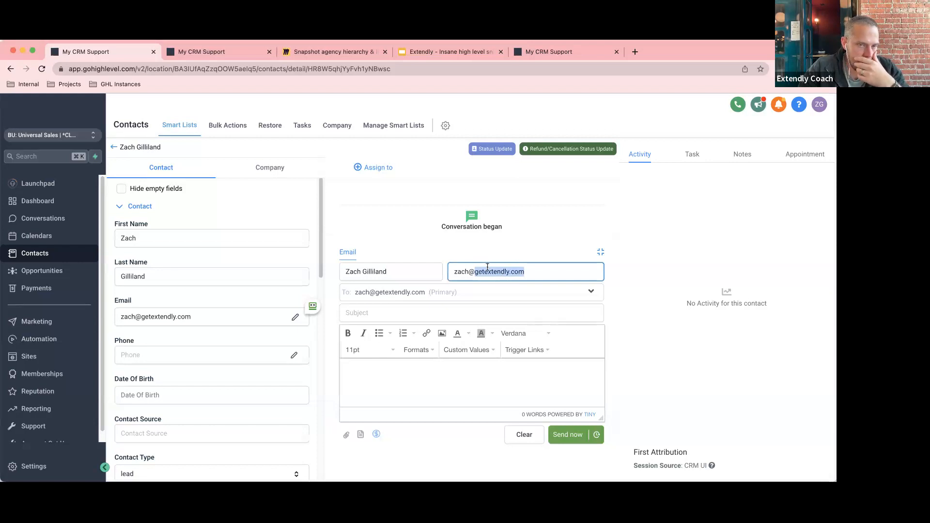
click(488, 267)
drag(529, 271, 455, 272)
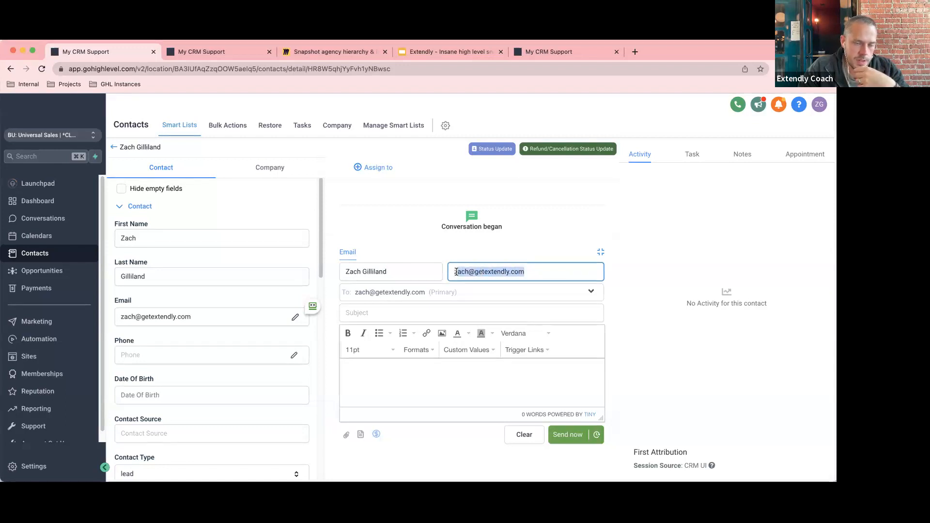